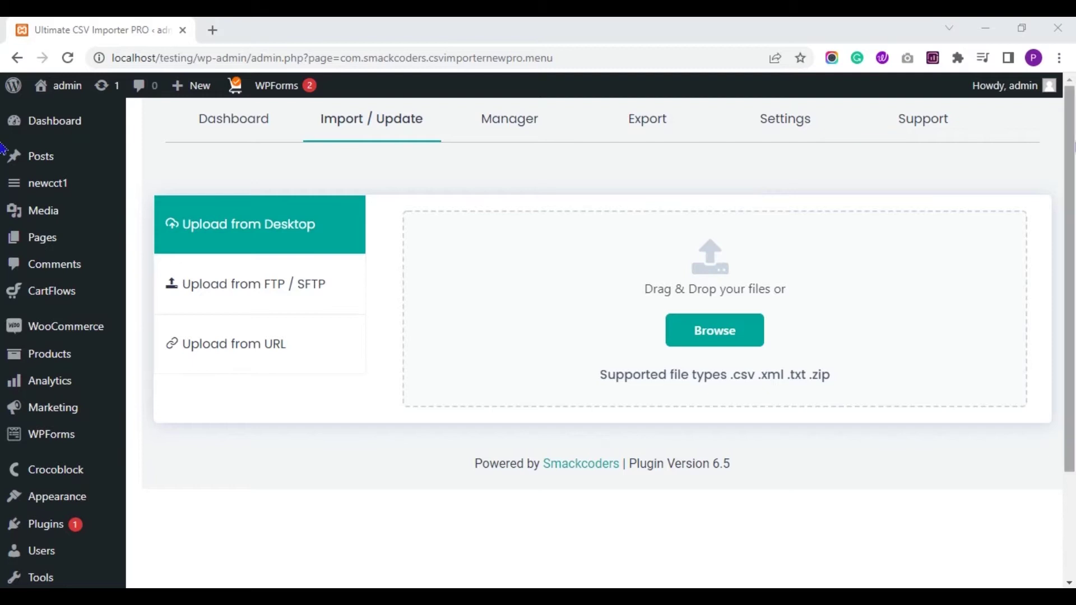
# Open the newcct1 custom content type for editing in JetEngine
pyautogui.scroll(-3, 3, 276)
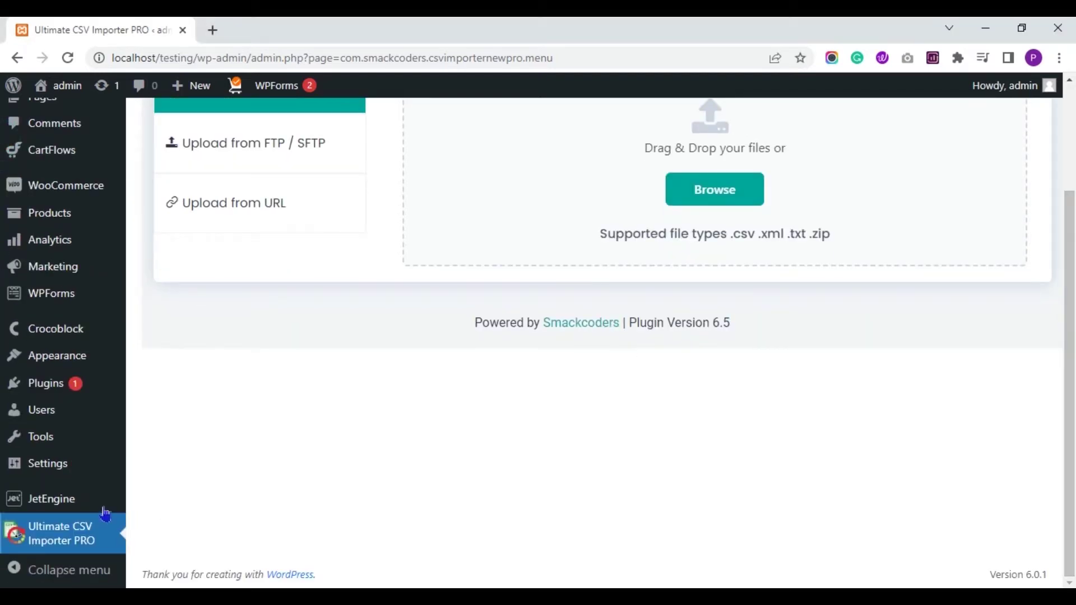
pyautogui.moveTo(67, 505)
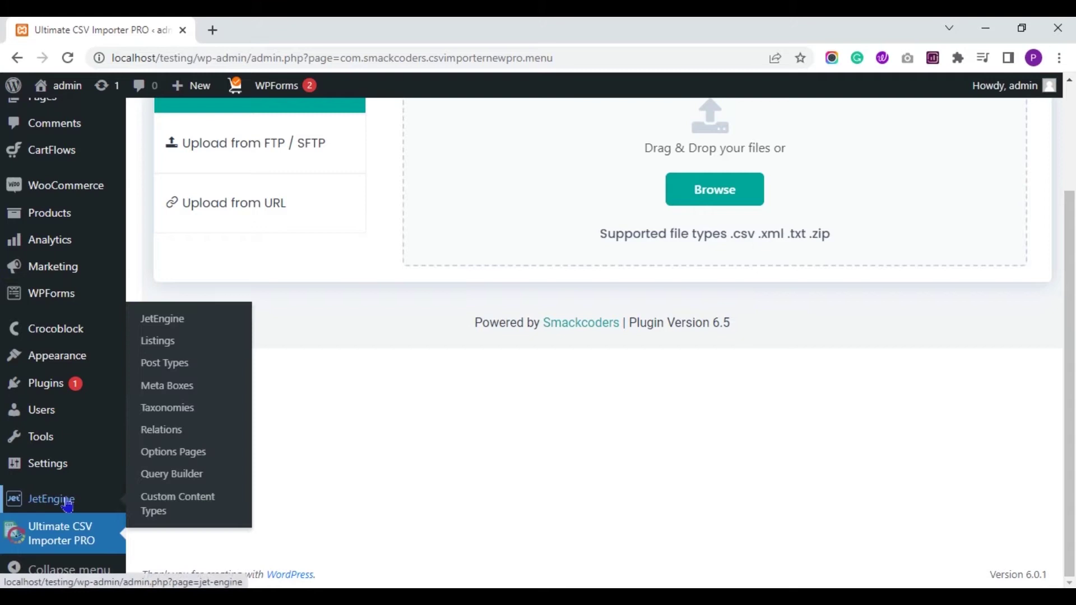
pyautogui.click(151, 504)
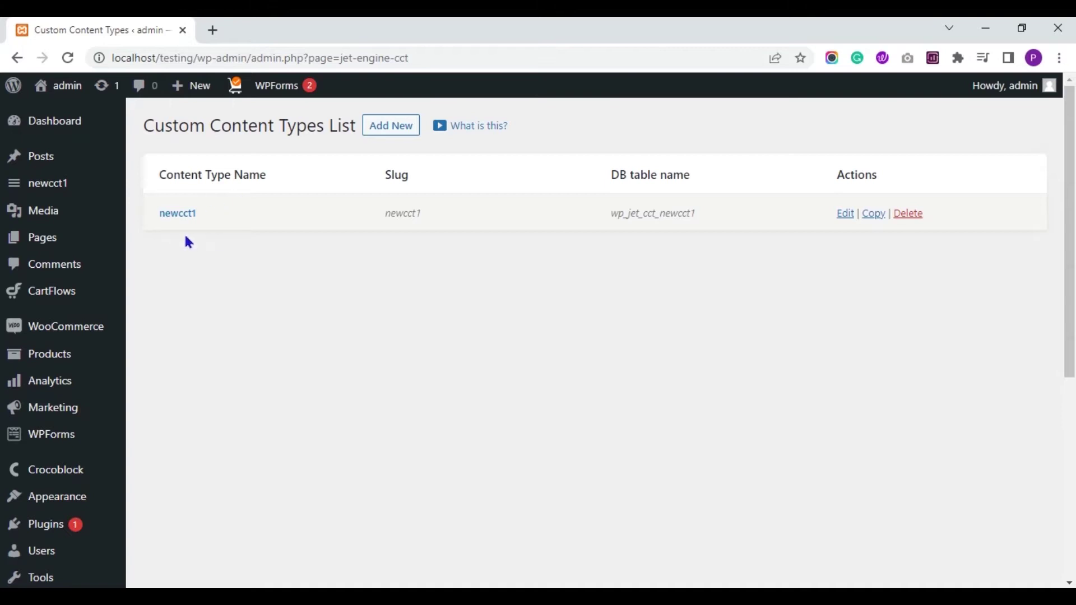
pyautogui.click(844, 217)
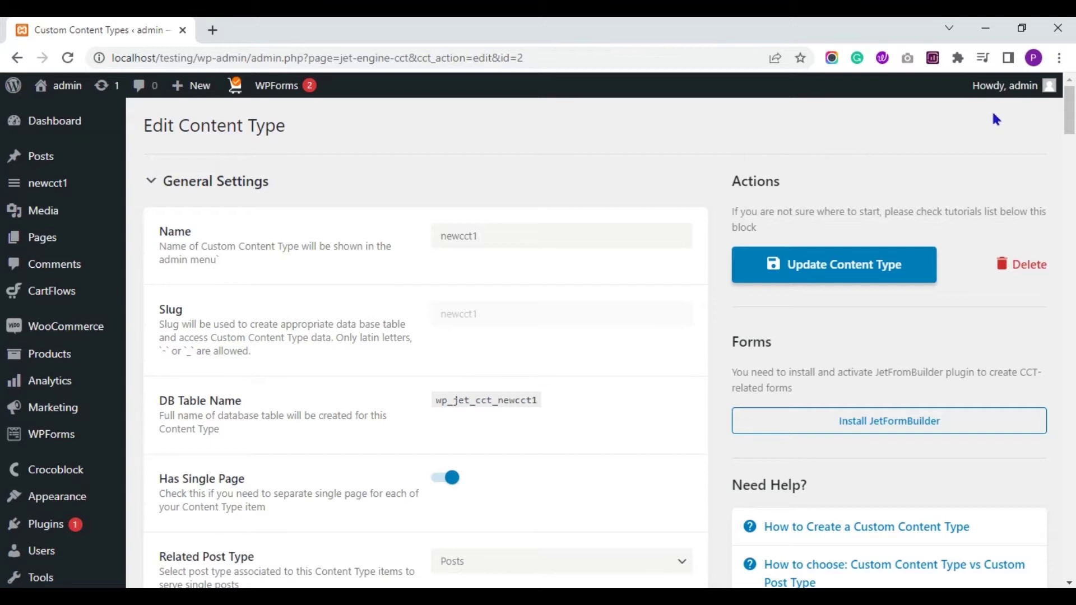
# Choose Posts as the related post type of the content type
pyautogui.scroll(-3, 3, 134)
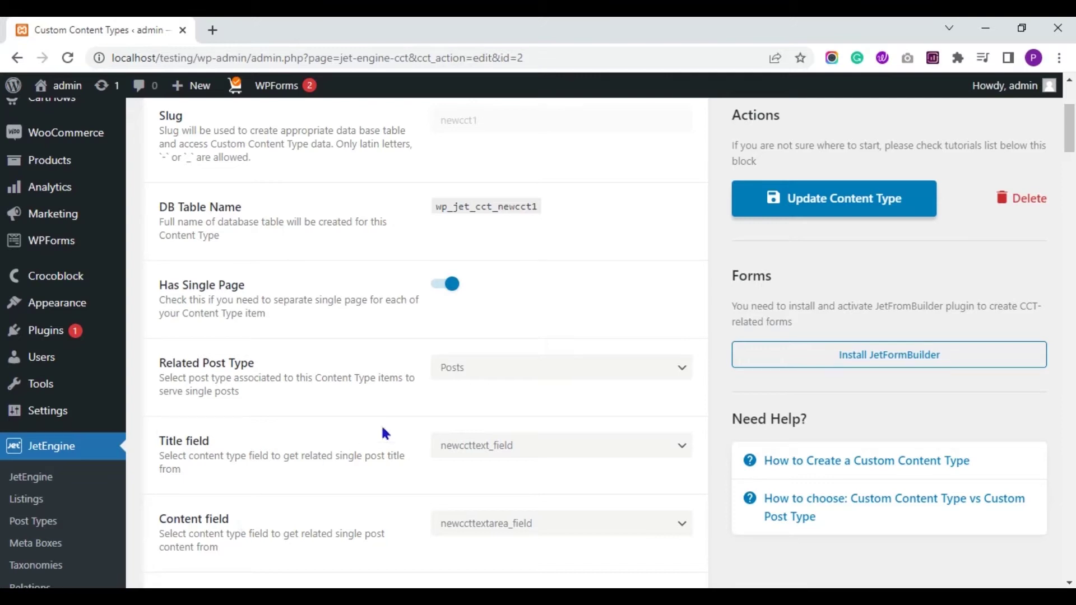
pyautogui.click(532, 377)
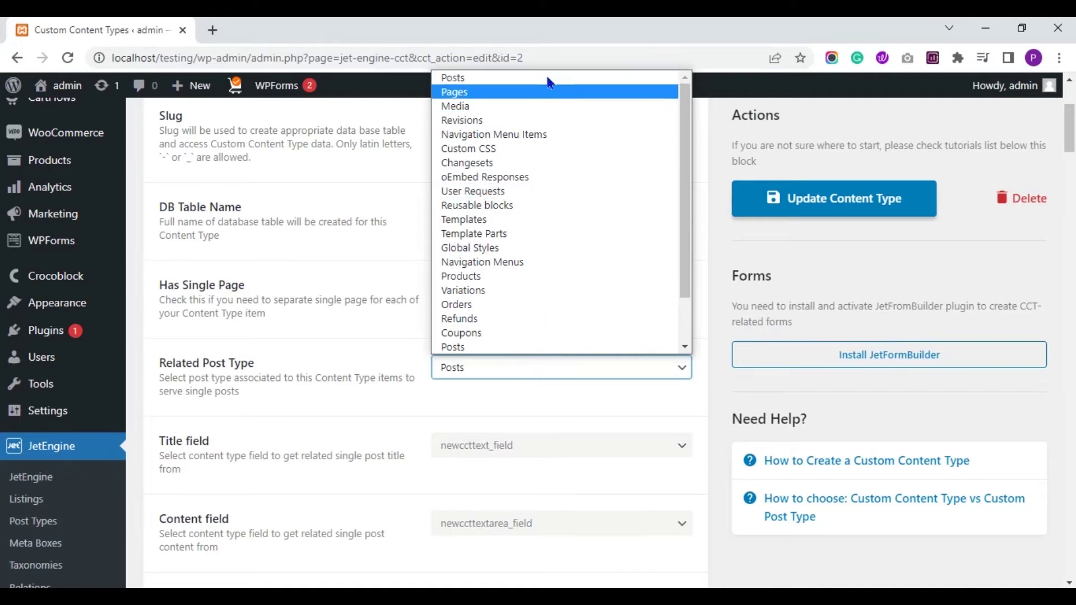
pyautogui.click(522, 79)
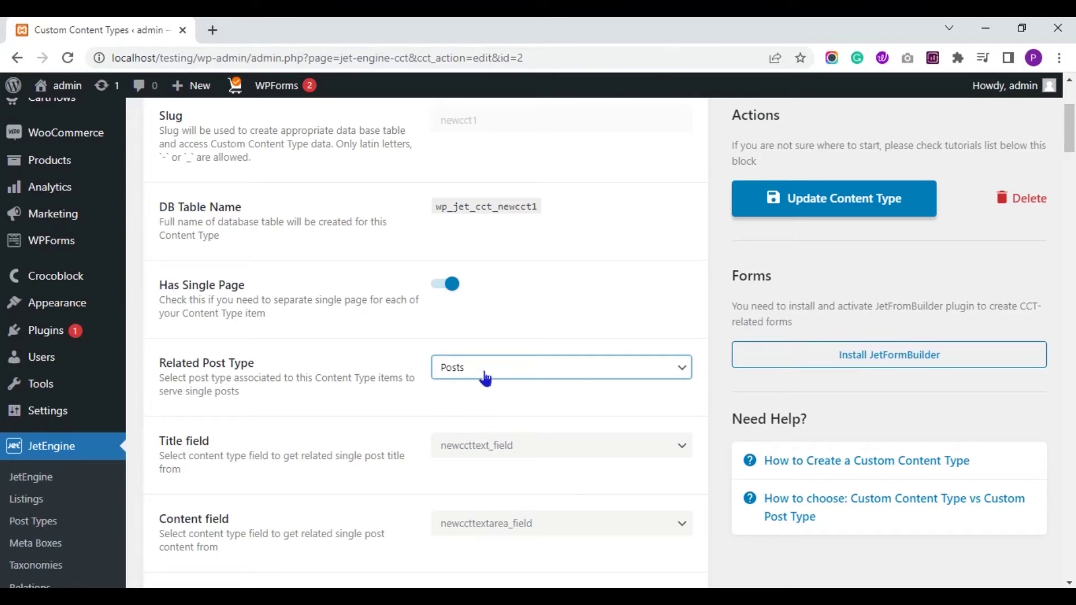
pyautogui.click(401, 405)
# Select newccttext_field as the title field for the related single posts
pyautogui.scroll(-1, 403, 407)
pyautogui.scroll(-2, 405, 408)
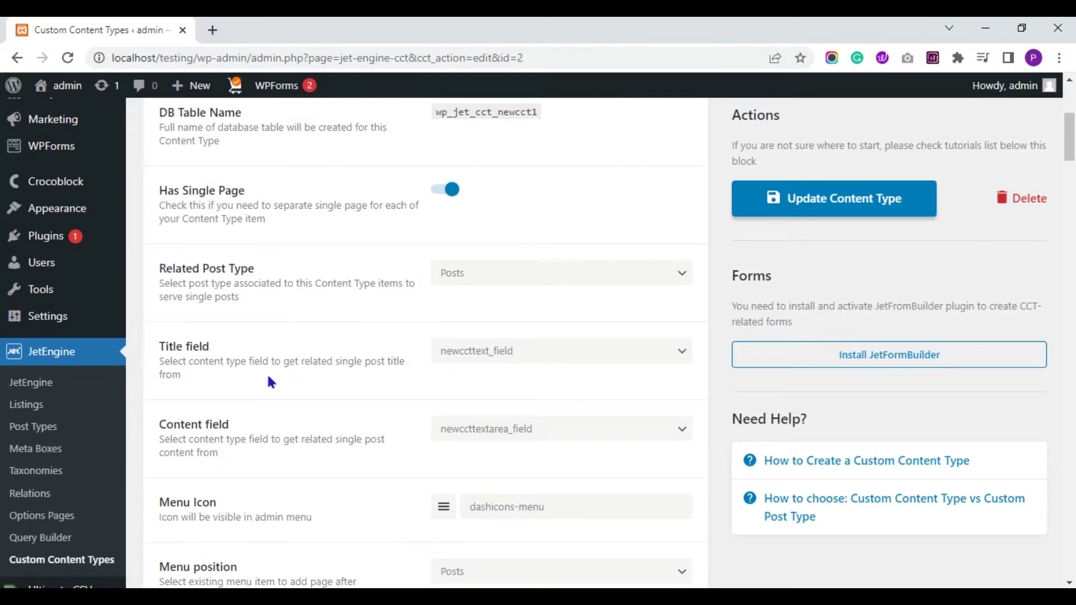
pyautogui.click(511, 357)
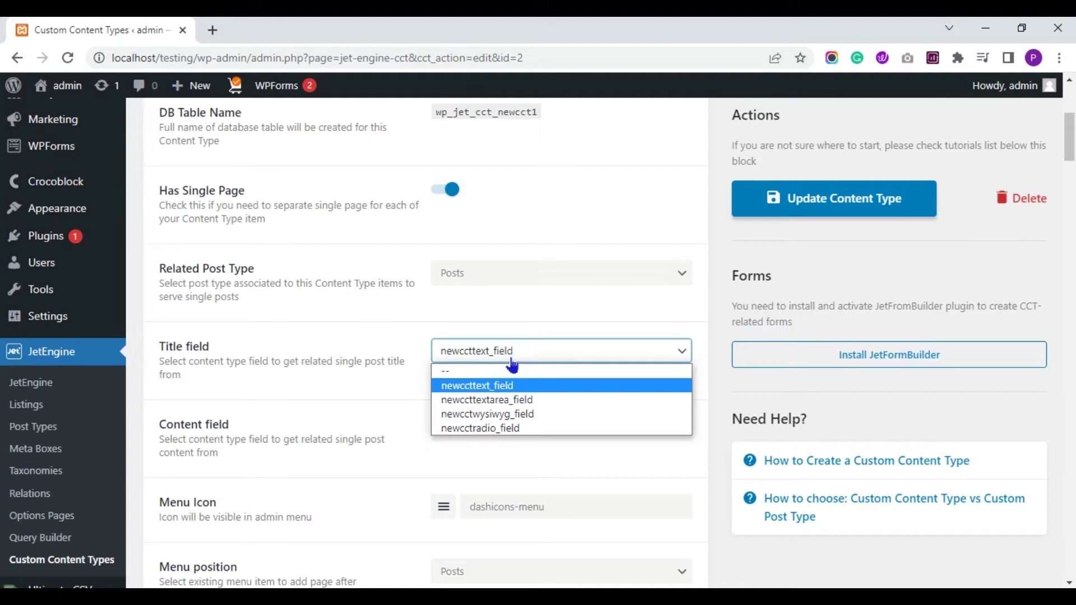
pyautogui.moveTo(1069, 137); pyautogui.dragTo(1057, 233)
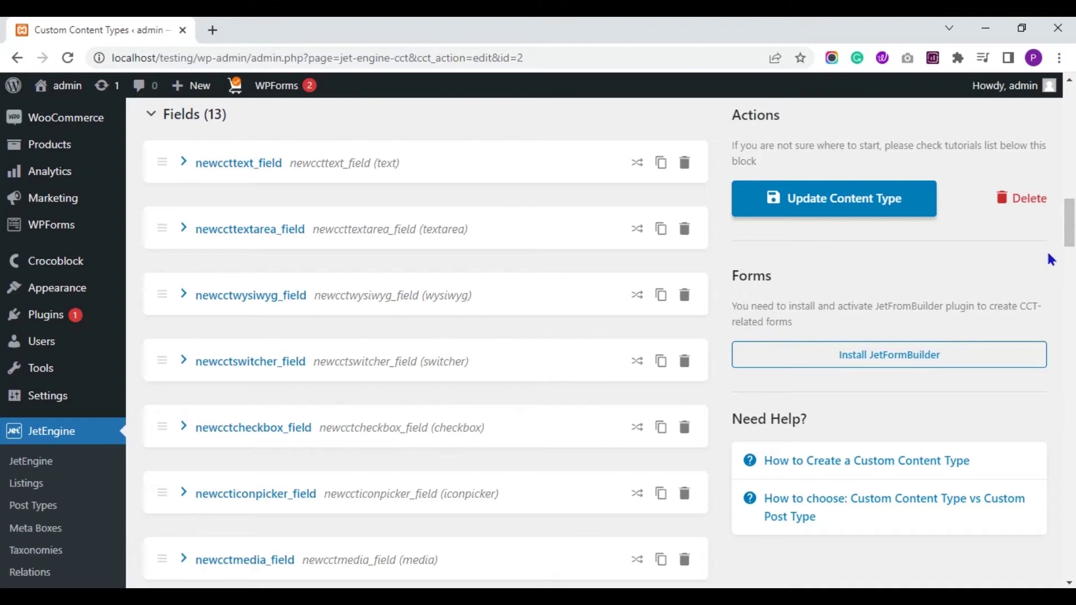
pyautogui.scroll(10, 3, 160)
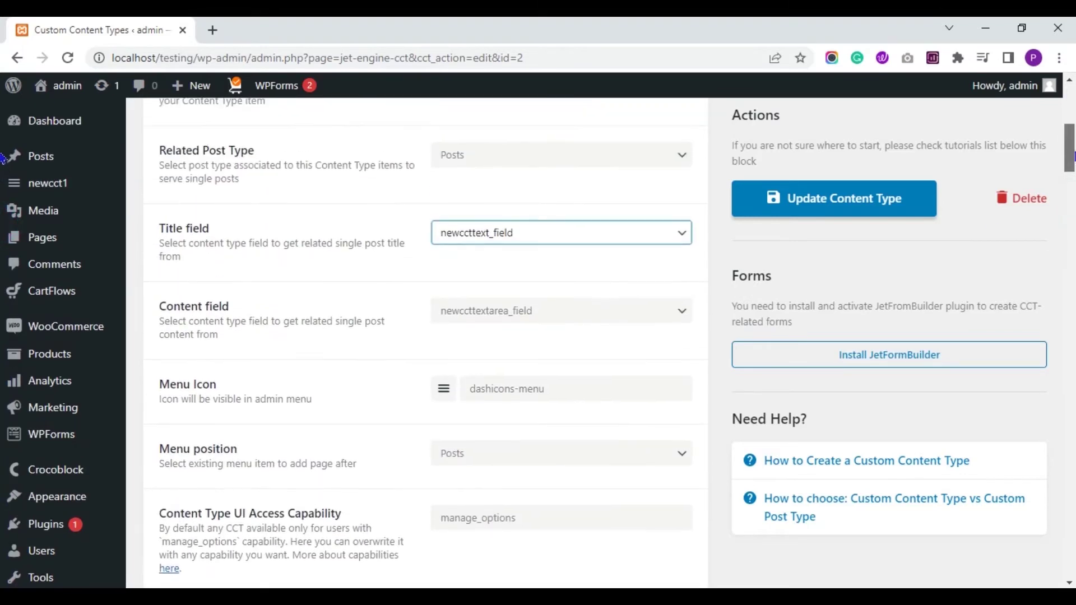
pyautogui.click(644, 264)
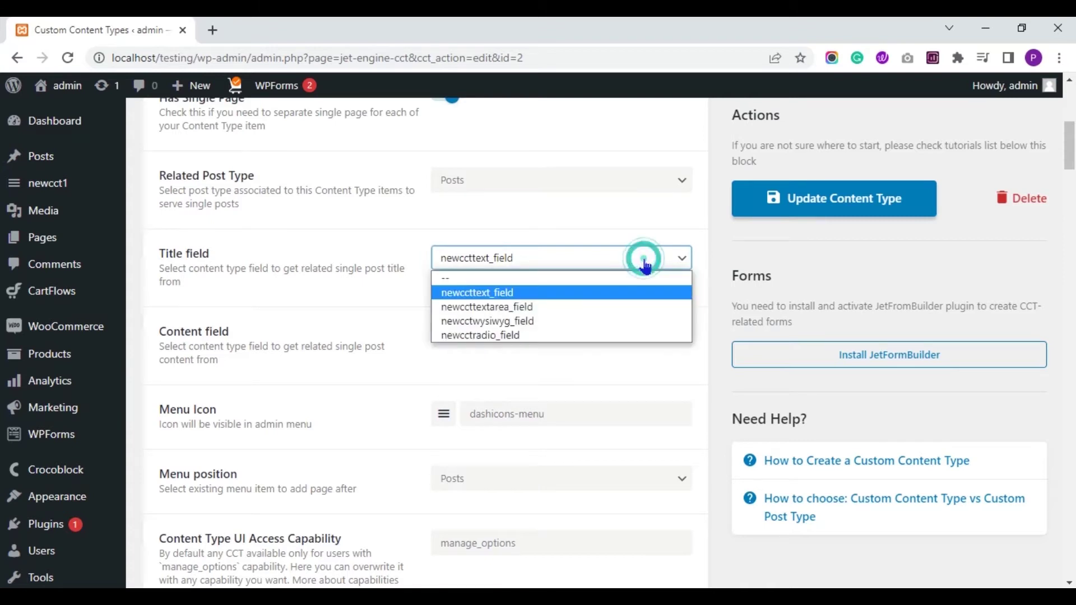
pyautogui.click(538, 294)
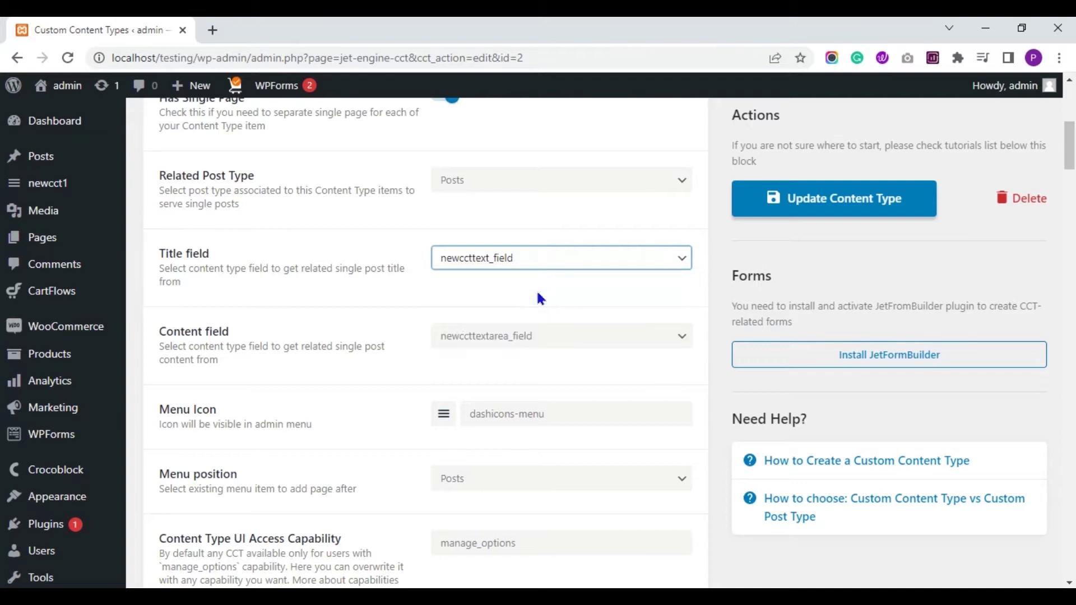
# Select newccttextarea_field as the content field for the related single posts
pyautogui.click(491, 345)
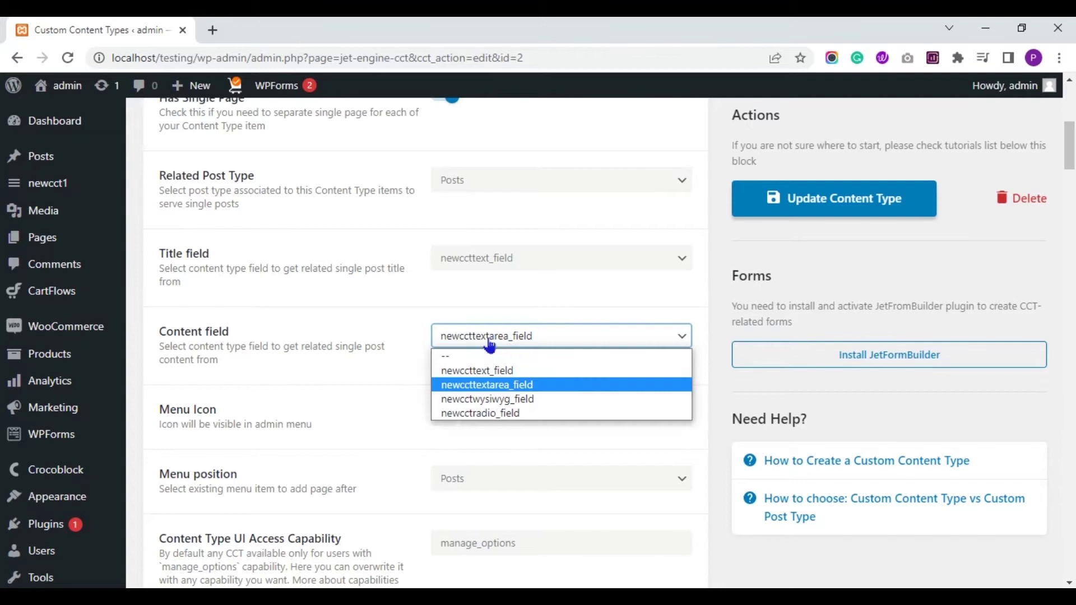
pyautogui.click(486, 396)
pyautogui.click(453, 373)
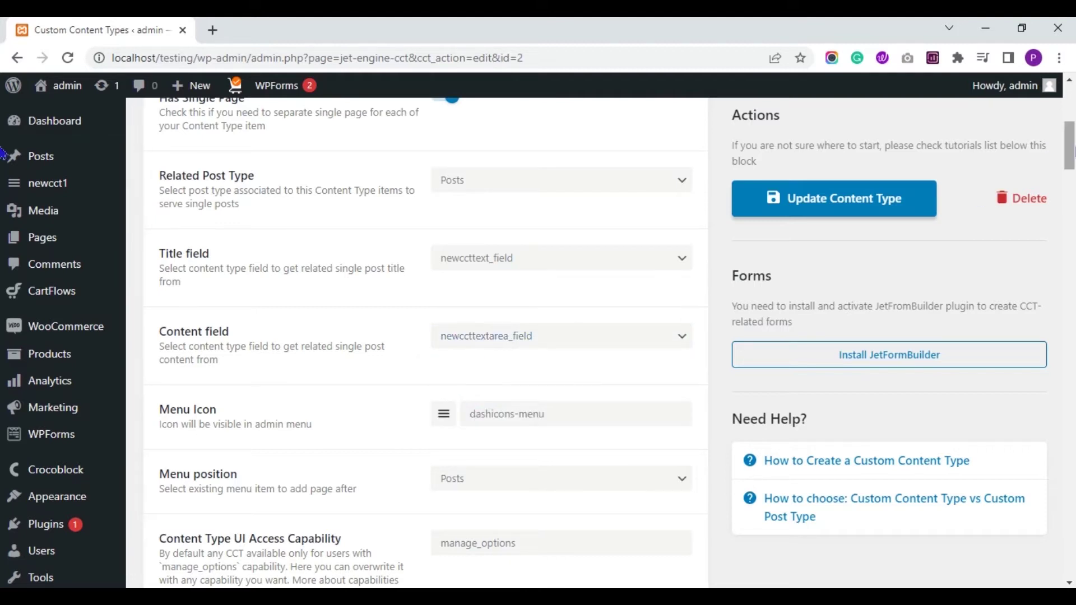
# Review the content type's field list and expand newcctswitcher_field to check its settings
pyautogui.moveTo(1071, 146); pyautogui.dragTo(1070, 241)
pyautogui.scroll(5, 3, 246)
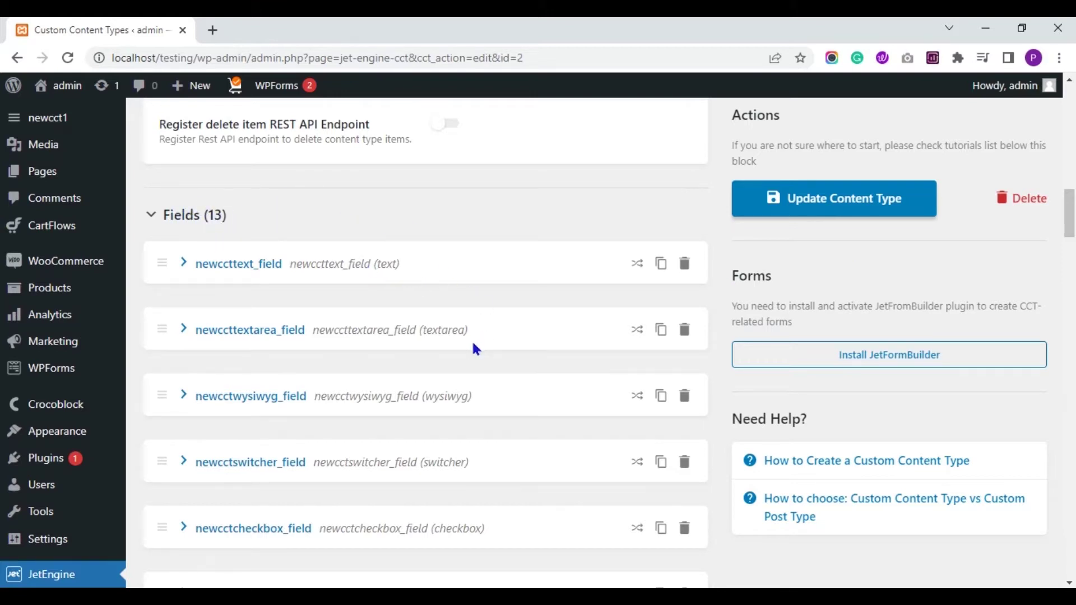
pyautogui.moveTo(1072, 215); pyautogui.dragTo(1069, 233)
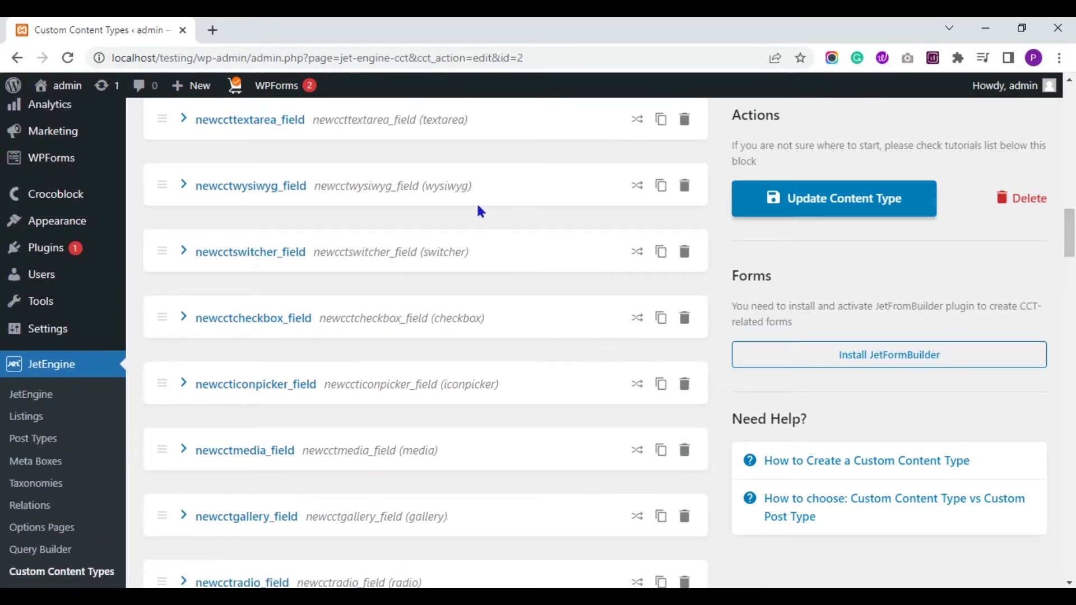
pyautogui.click(183, 261)
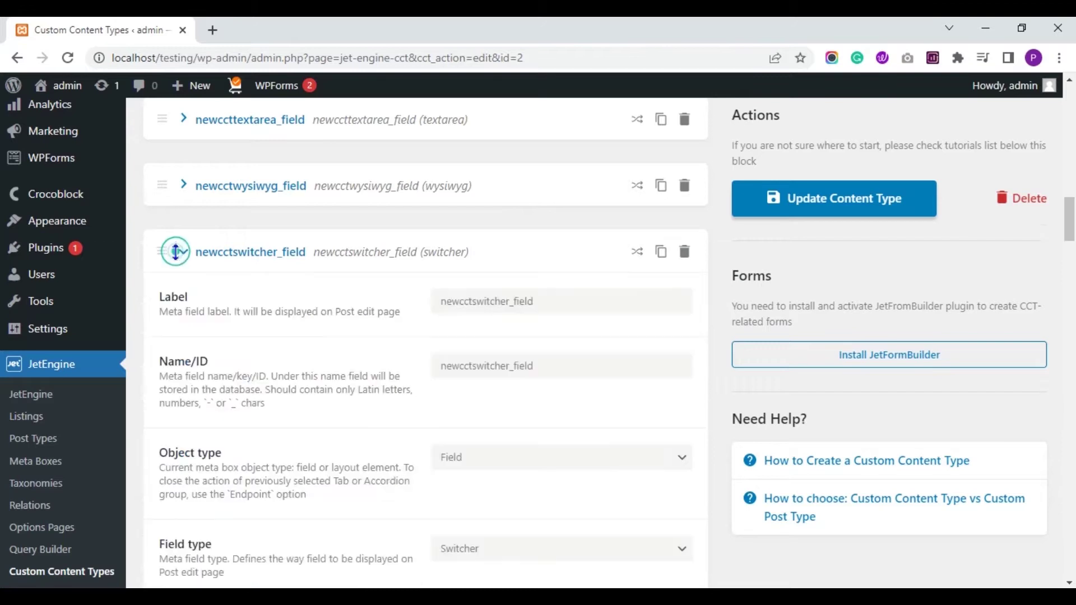
pyautogui.scroll(-10, 3, 230)
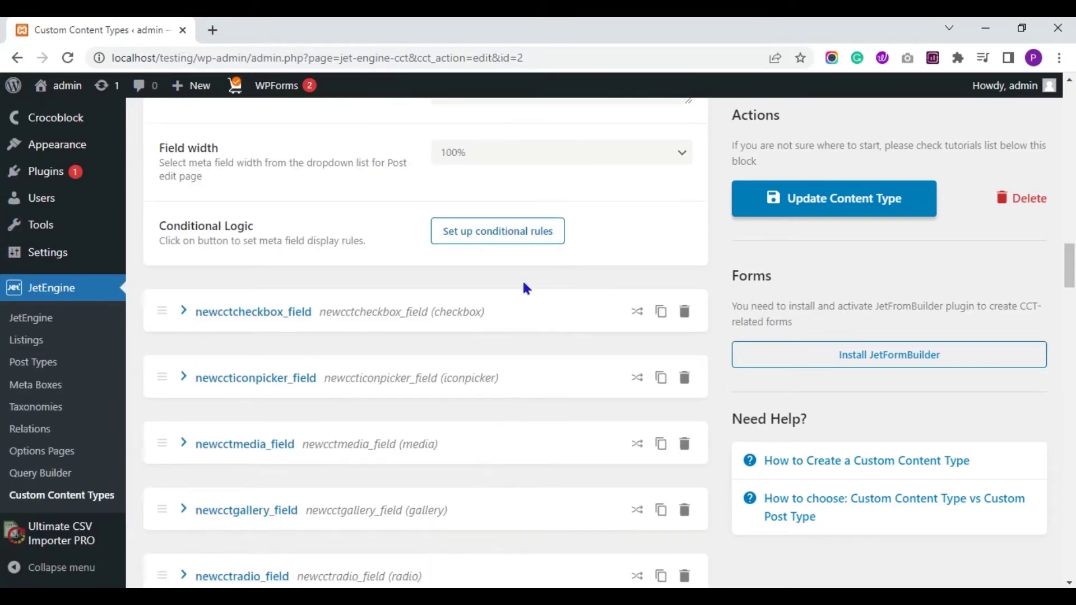
# Expand newcctcheckbox_field and review its settings and field options
pyautogui.click(184, 311)
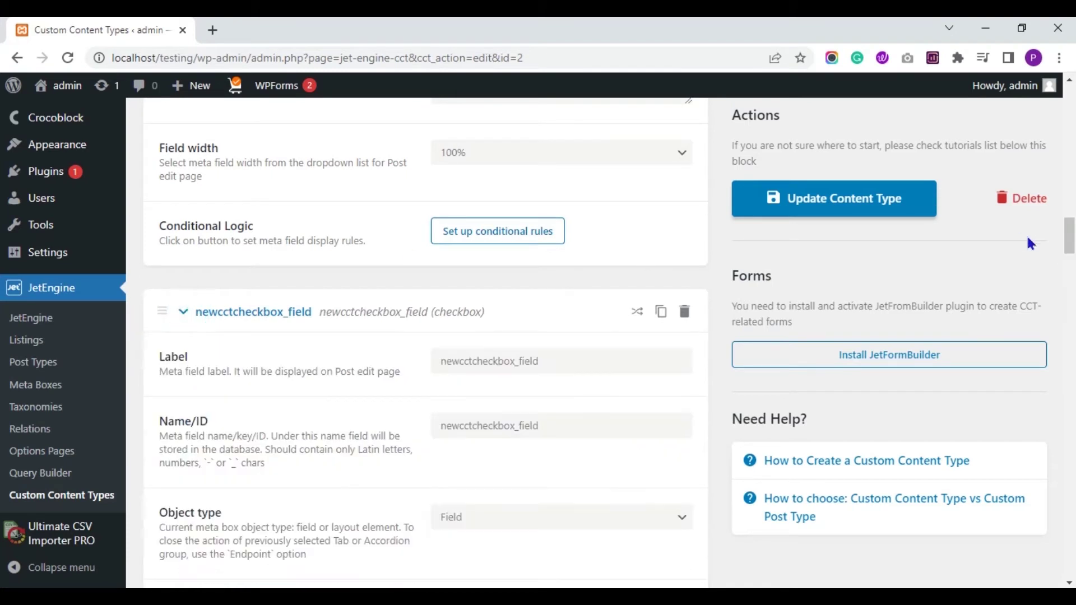
pyautogui.moveTo(1069, 234); pyautogui.dragTo(1068, 267)
pyautogui.scroll(-2, 3, 272)
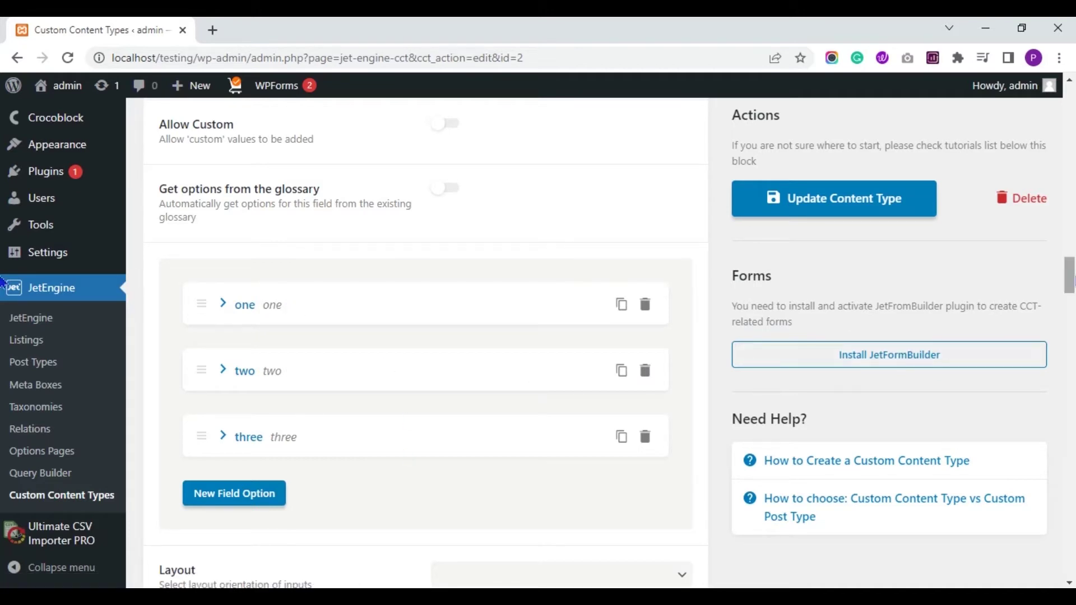
pyautogui.scroll(-10, 3, 283)
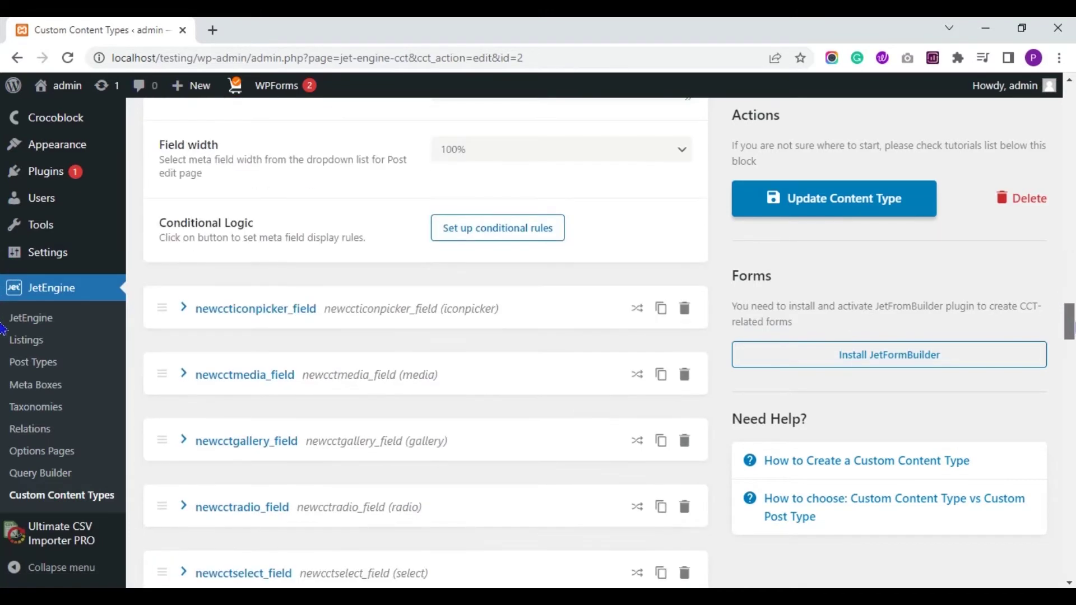
# Expand newcctselect_field and newcctradio_field and review the options defined for each
pyautogui.scroll(-3, 3, 328)
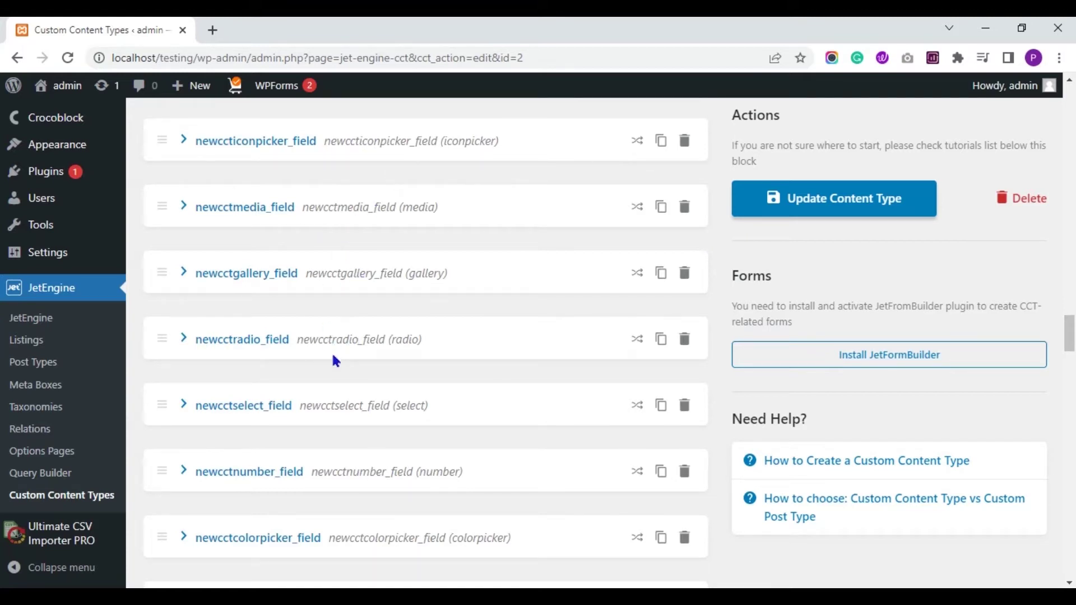
pyautogui.click(193, 407)
pyautogui.moveTo(1070, 297); pyautogui.dragTo(1070, 329)
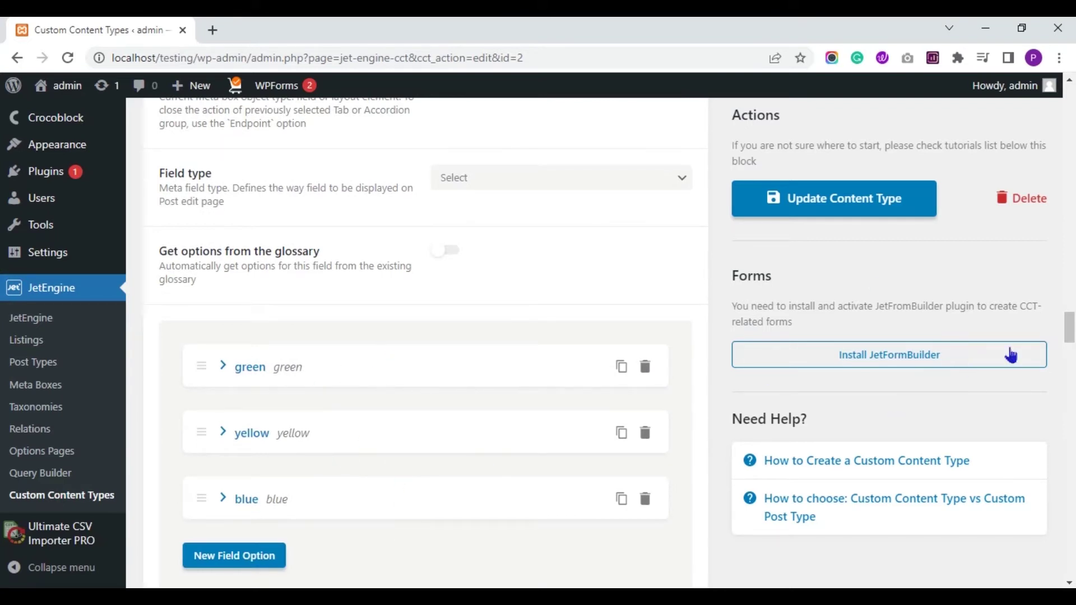
pyautogui.moveTo(1071, 343); pyautogui.dragTo(1070, 309)
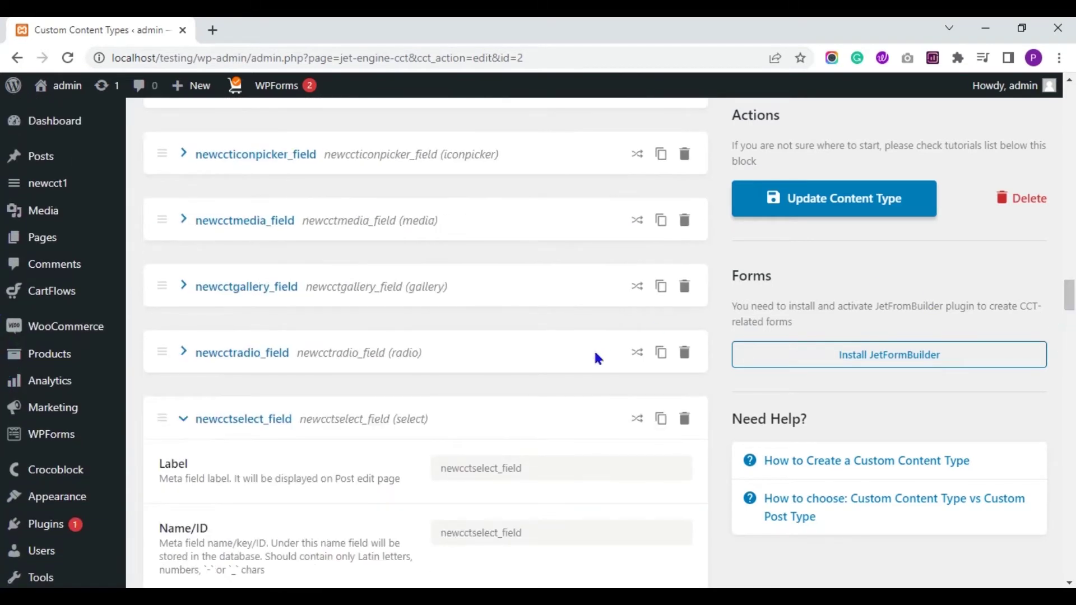
pyautogui.click(189, 353)
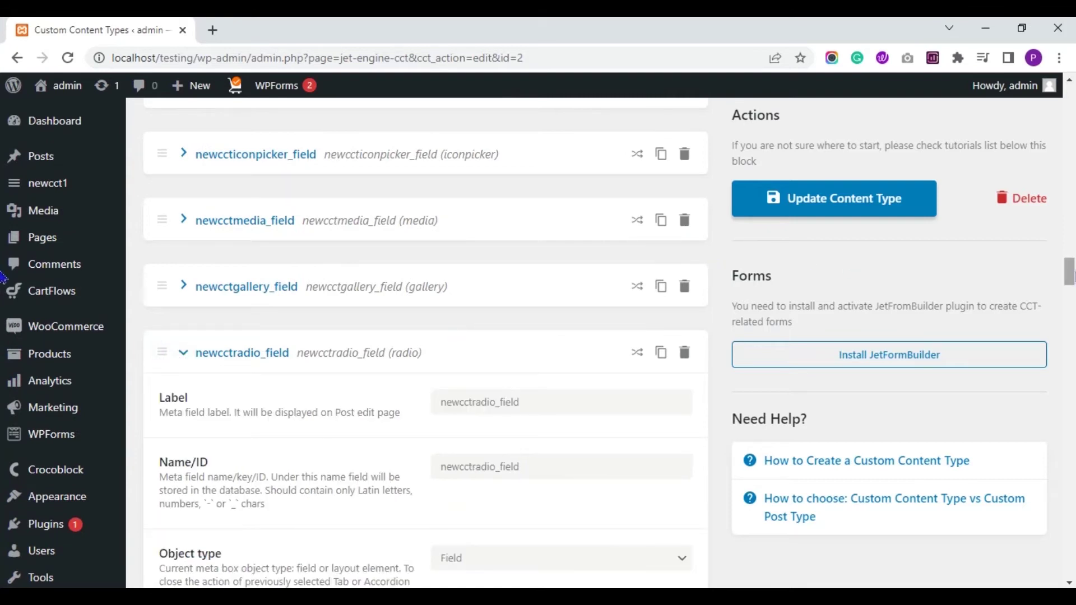
pyautogui.scroll(-9, 3, 280)
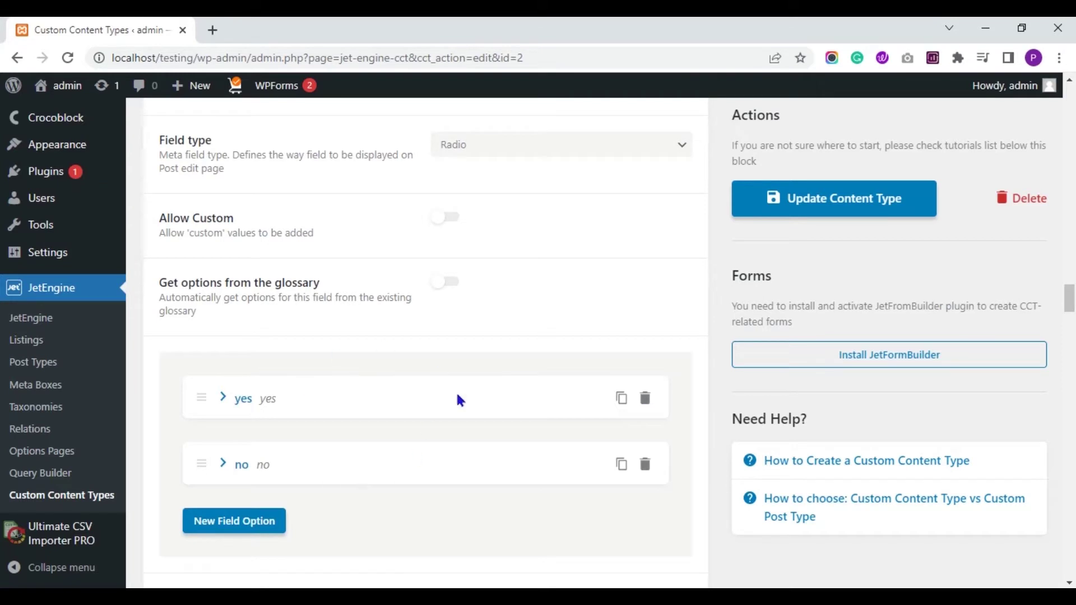
# Go past the remaining fields and save the content type with Update Content Type
pyautogui.moveTo(1069, 297); pyautogui.dragTo(1070, 350)
pyautogui.scroll(-15, 3, 362)
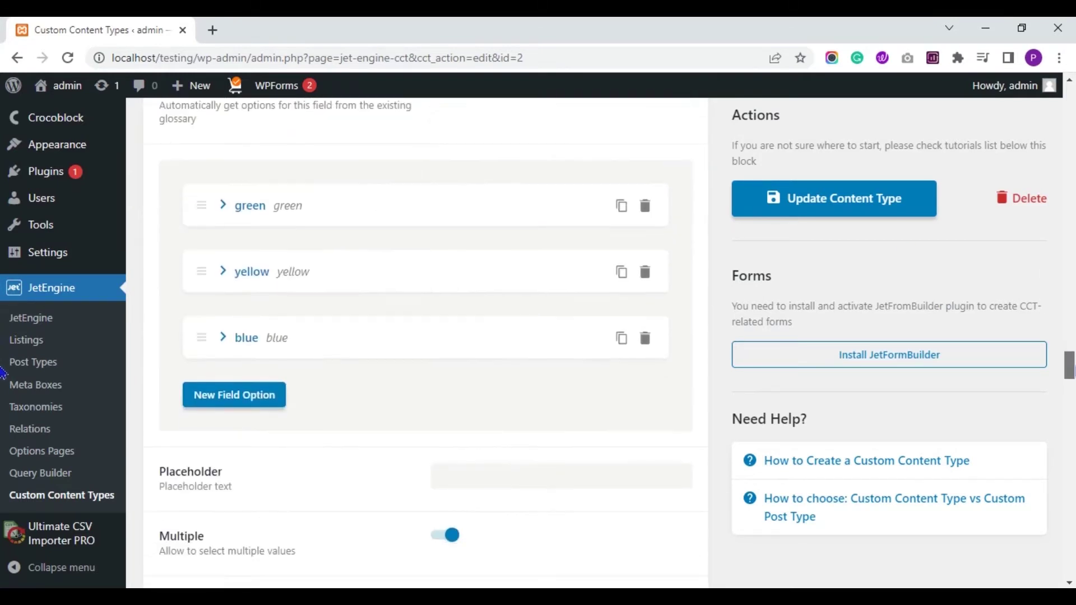
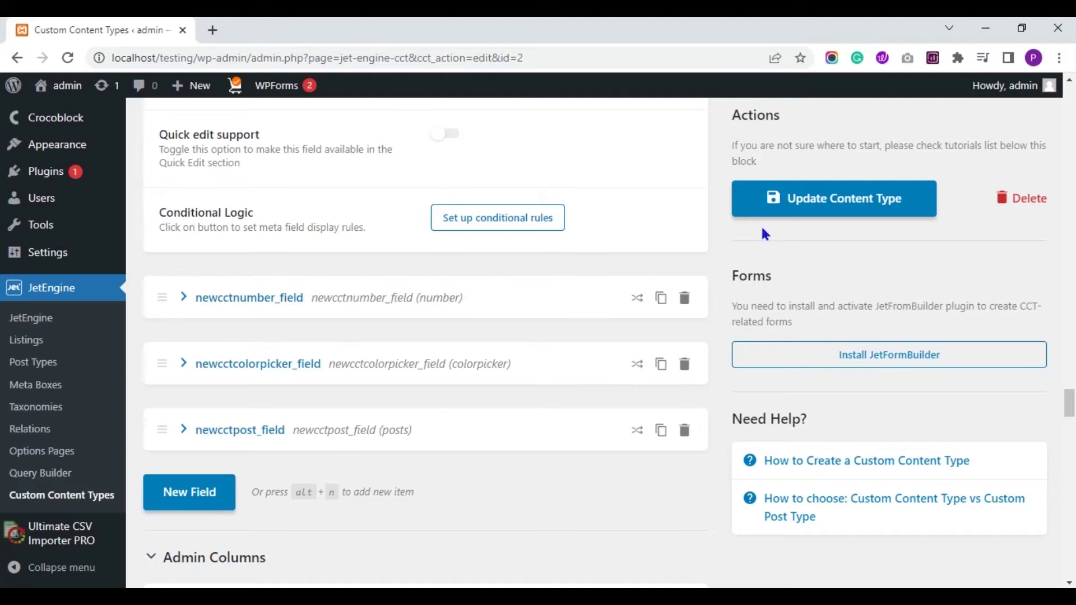
pyautogui.click(829, 197)
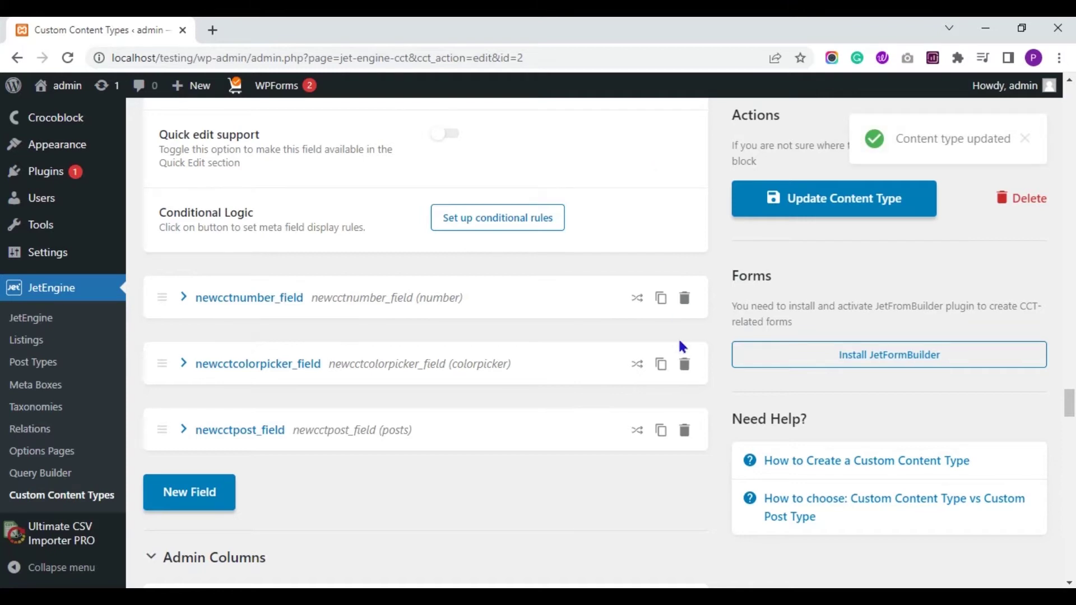
# Switch to jetengine-cct-sample-csv-file in Excel and review the cct_status, newccttext_field, multi-line text and newcctwysiwyg_field columns
pyautogui.hotkey('alt', 'Tab')
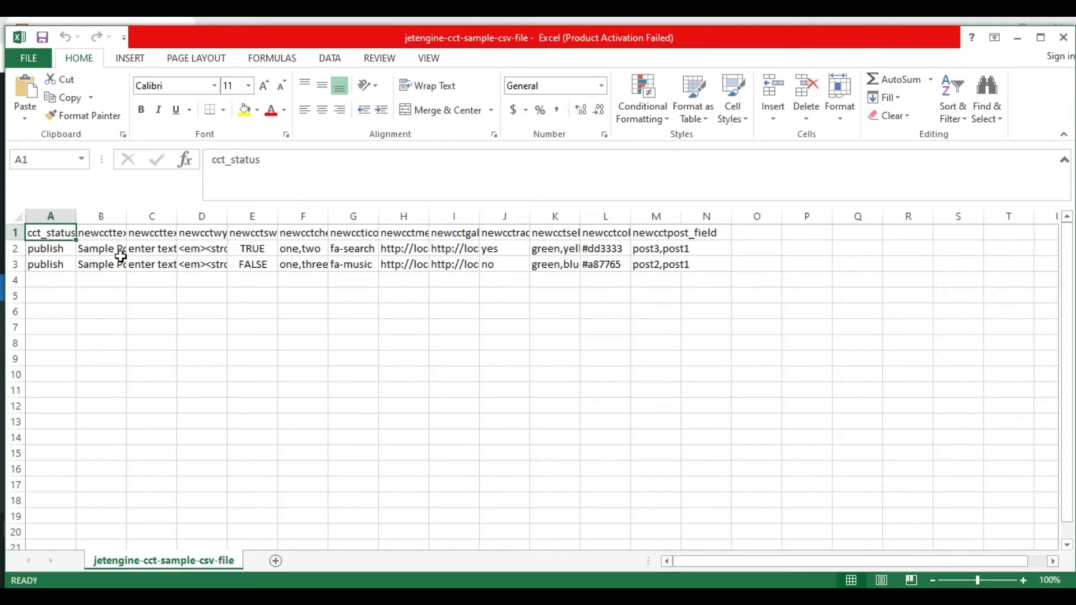
pyautogui.press('Down')
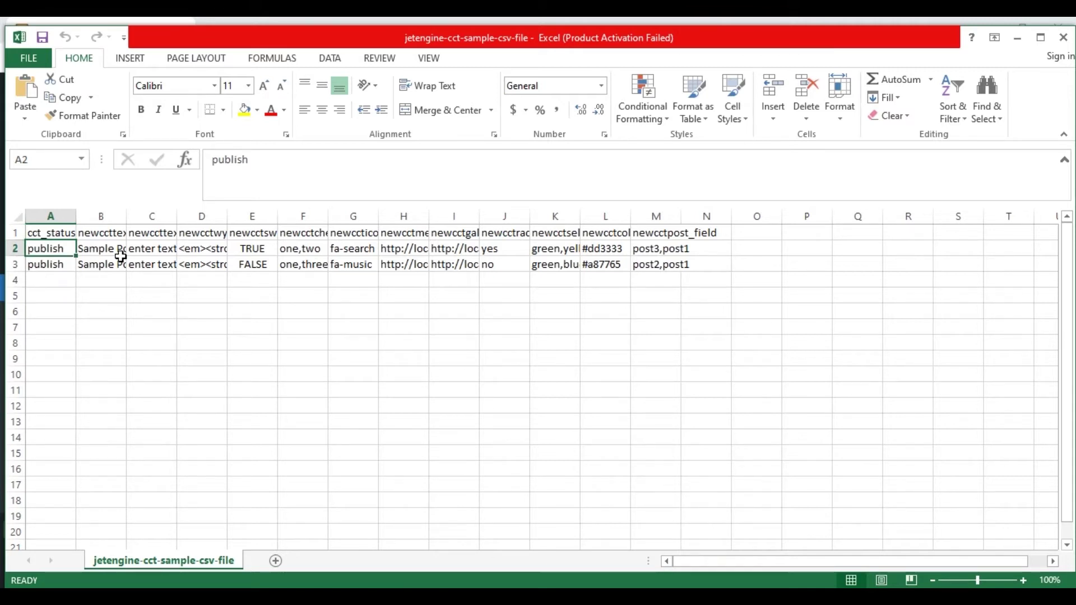
pyautogui.press('Up')
pyautogui.press('Right')
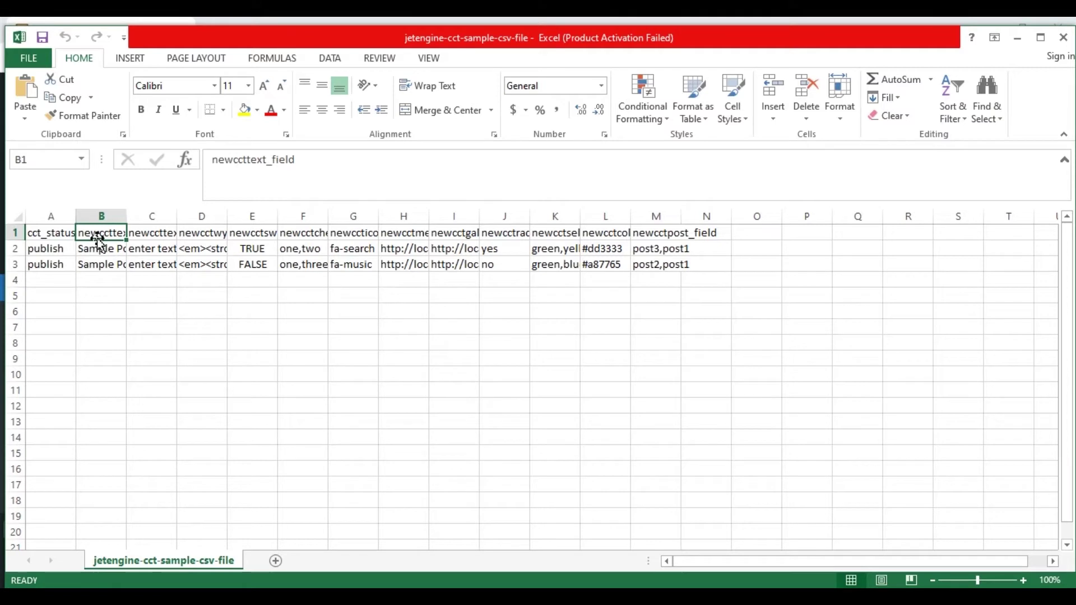
pyautogui.press('Down')
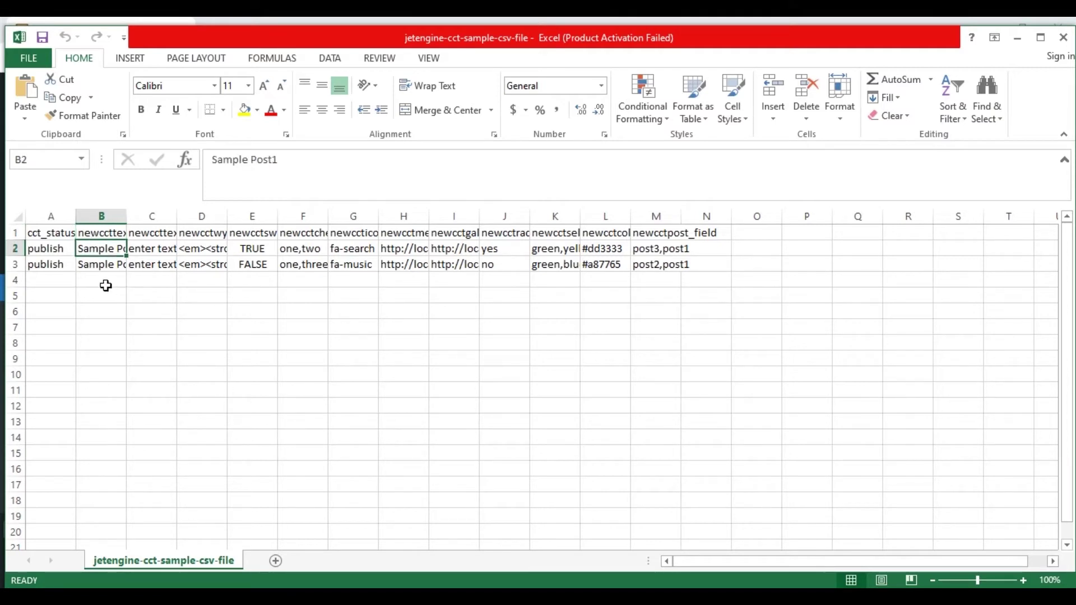
pyautogui.press('Up')
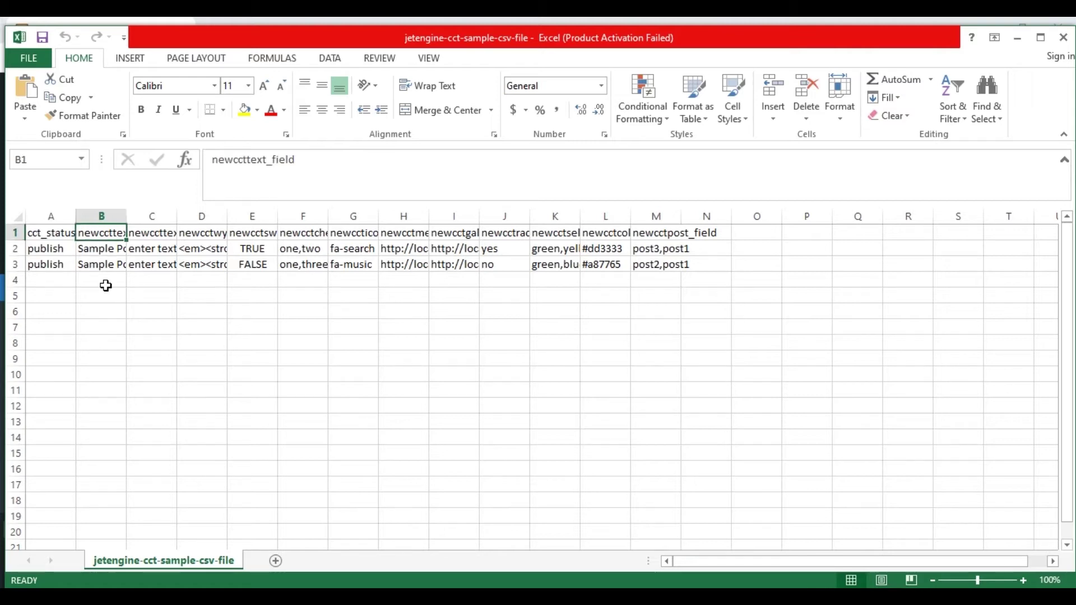
pyautogui.press('Right')
pyautogui.press('Down')
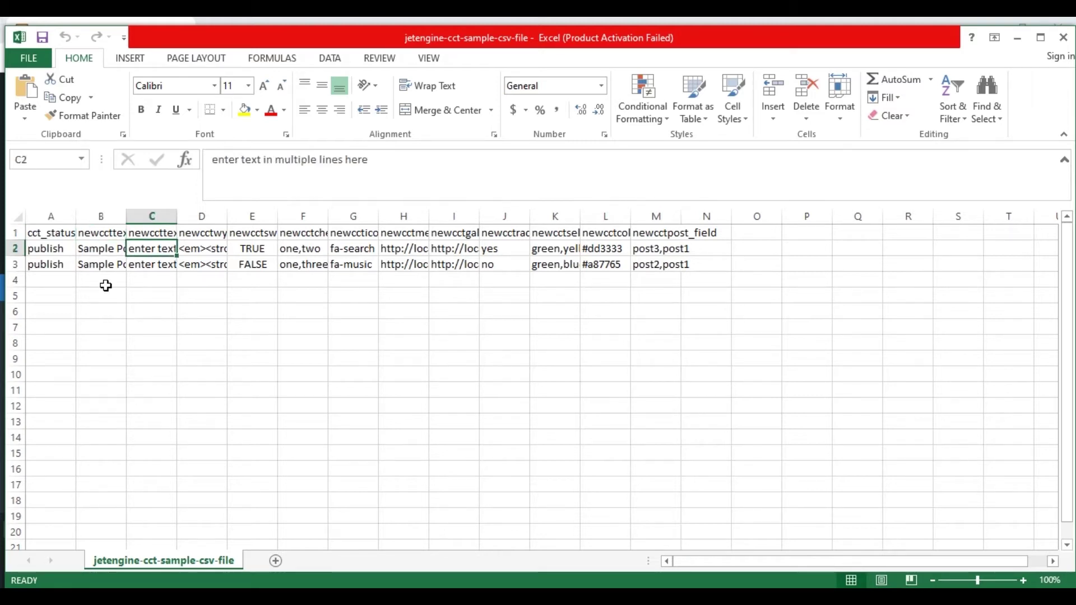
pyautogui.press('Up')
pyautogui.press('Right')
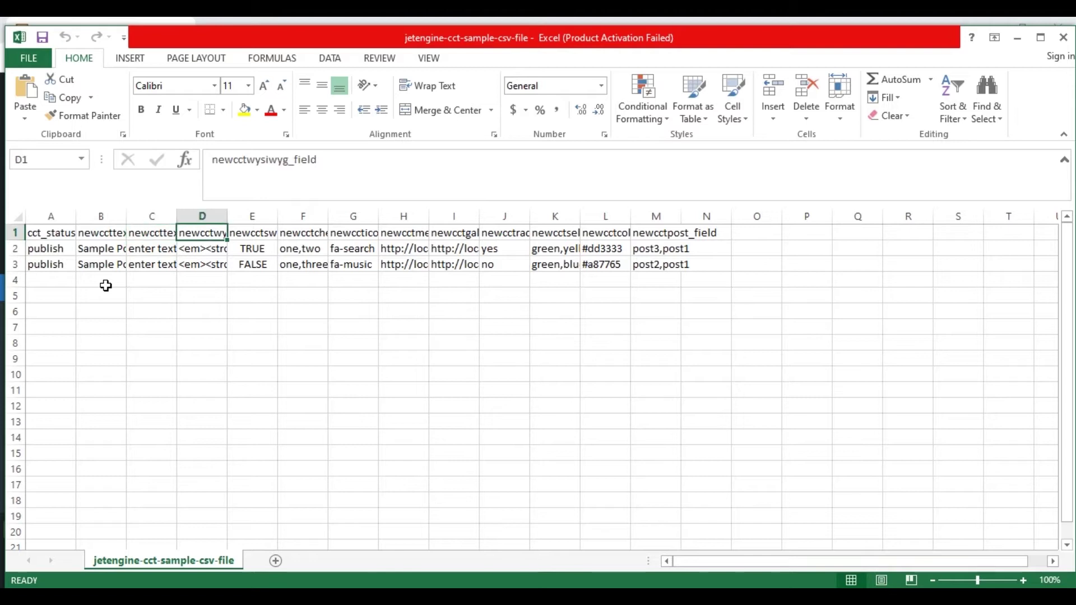
pyautogui.press('Down')
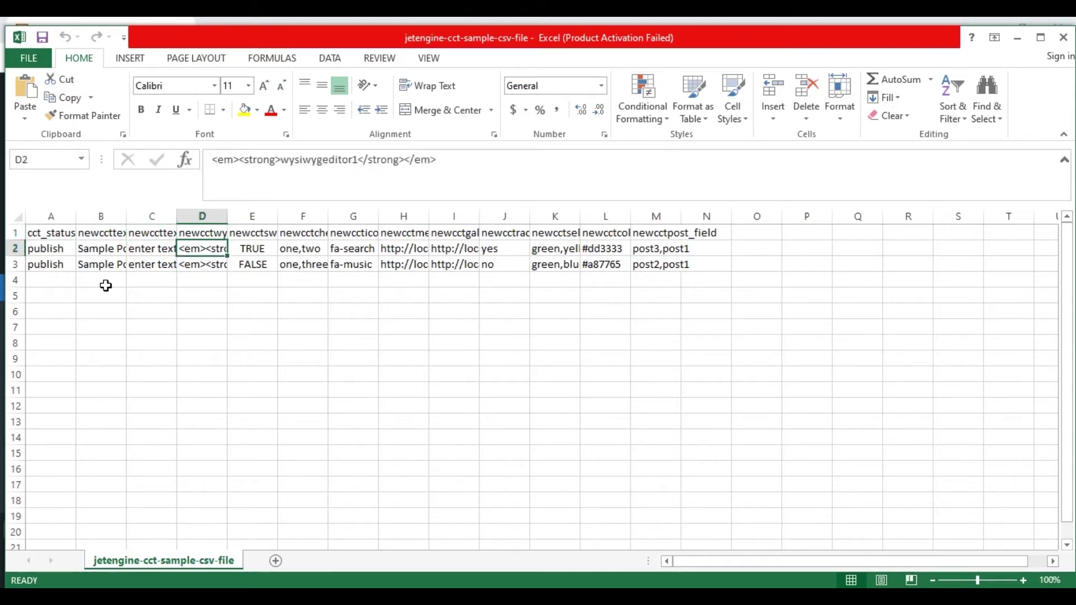
# Examine the newcctswitcher_field column and the values given for both sample records
pyautogui.press('Up')
pyautogui.press('Right')
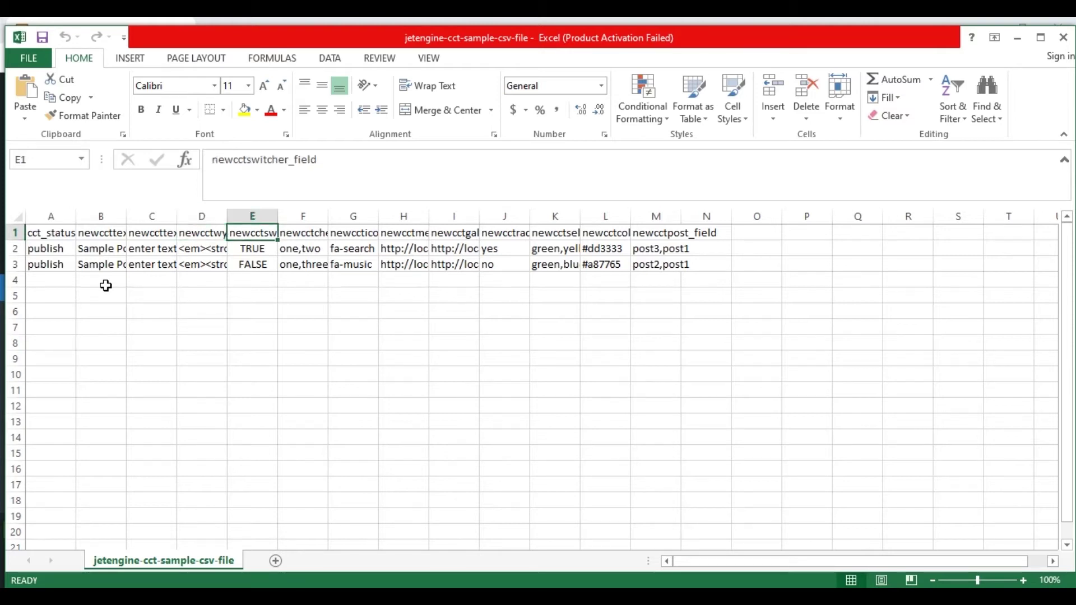
pyautogui.press('Down')
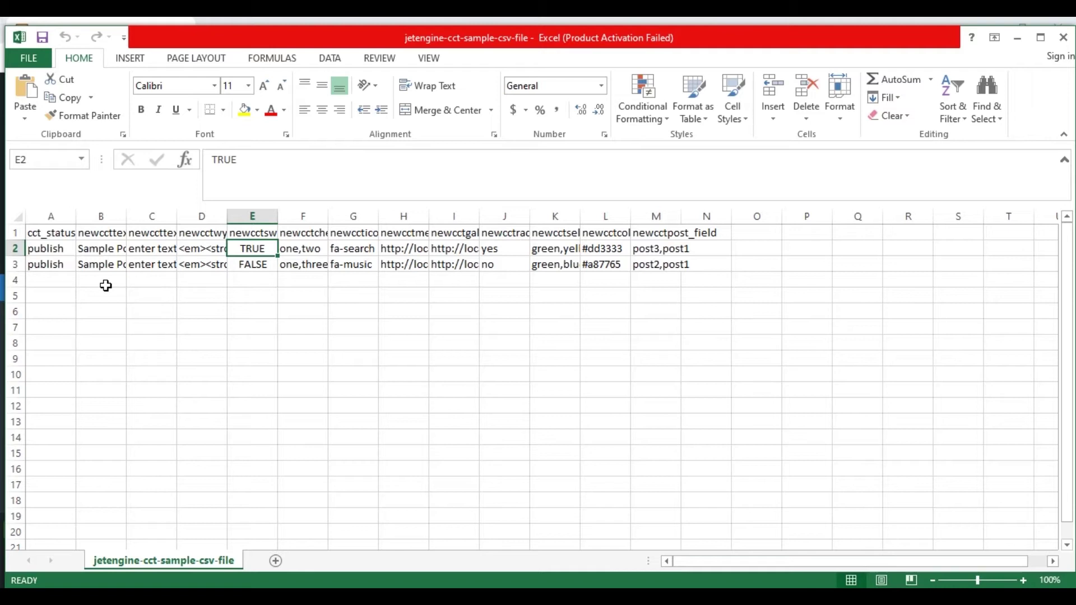
pyautogui.press('Up')
pyautogui.press('Down')
pyautogui.press('Up')
pyautogui.press('Right')
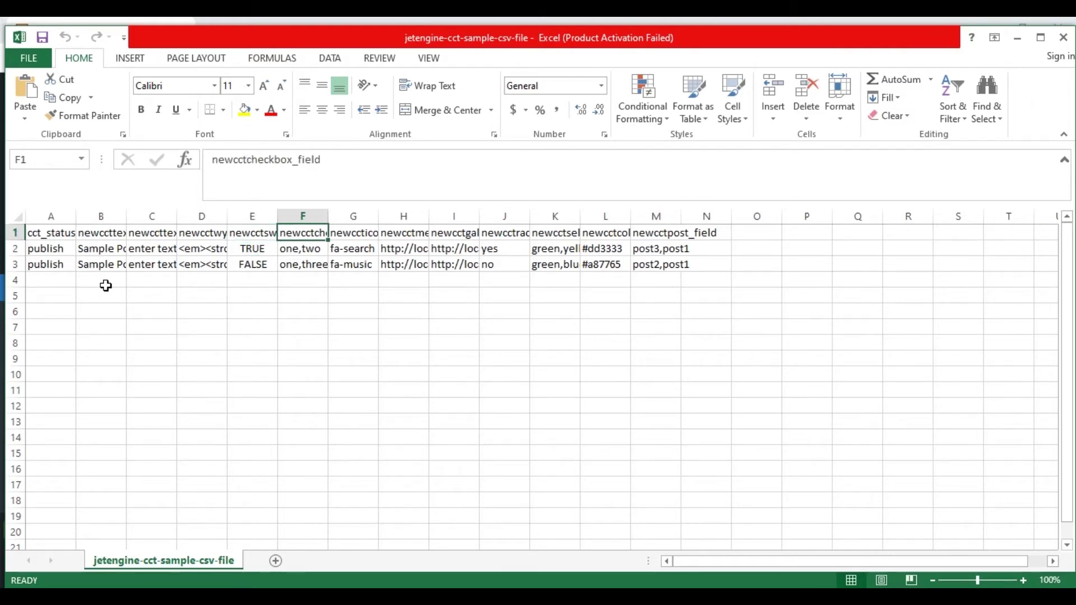
pyautogui.press('Left')
pyautogui.press('Down')
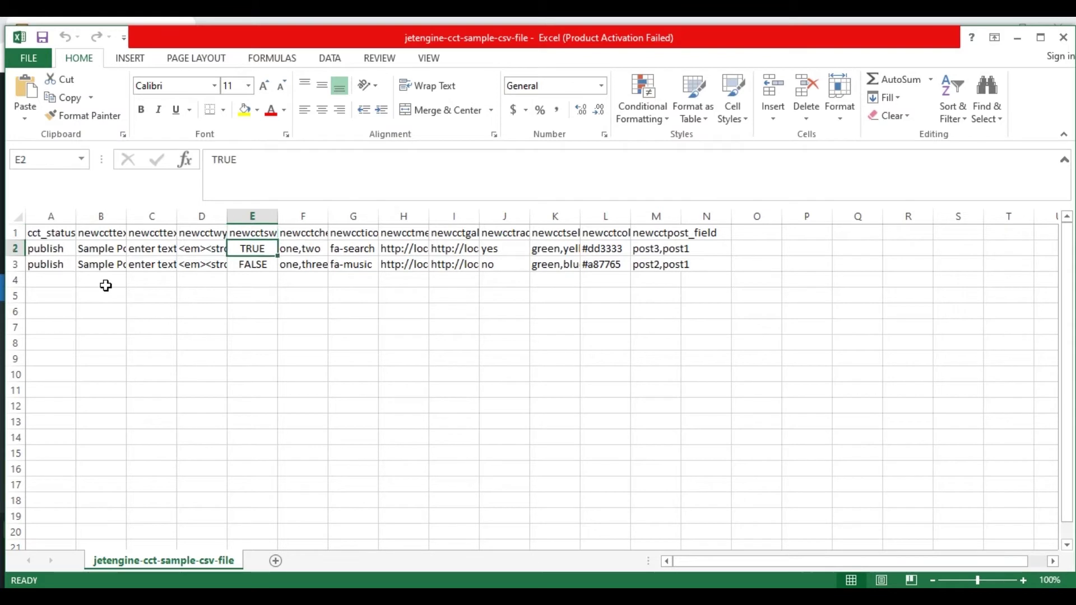
pyautogui.press('Down')
pyautogui.press('Up')
pyautogui.press('Up')
# Review the header and first record's value in the newcctcheckbox_field and newccticonpicker_field columns
pyautogui.press('Right')
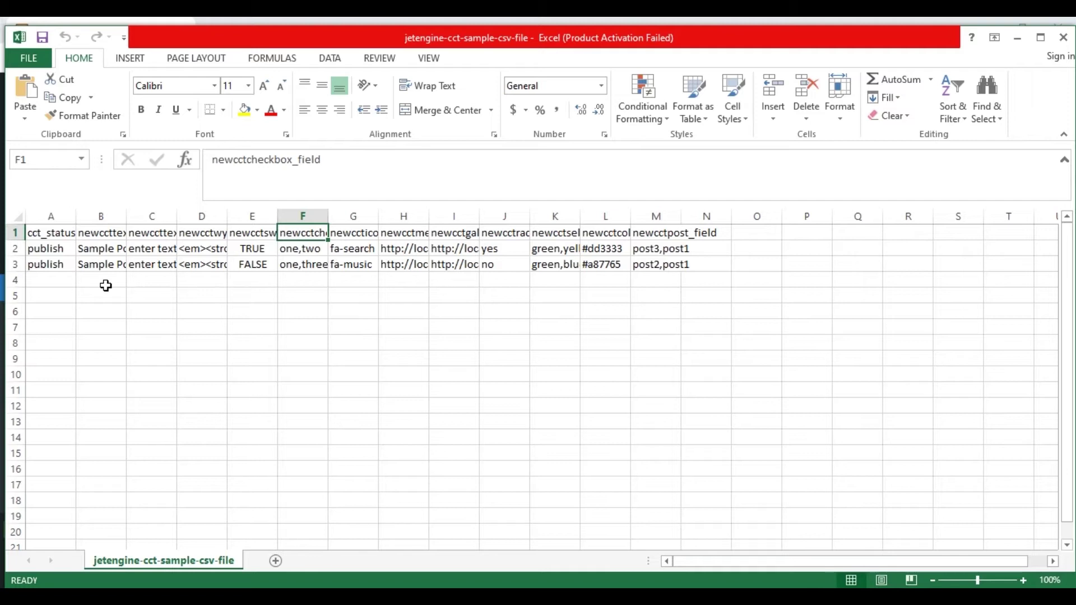
pyautogui.press('Down')
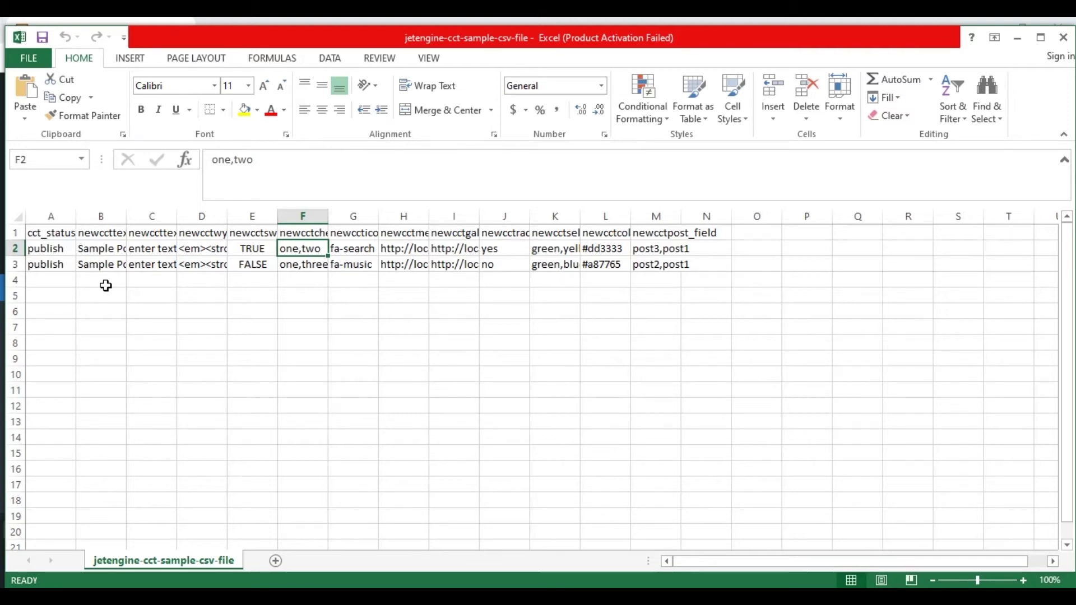
pyautogui.press('Up')
pyautogui.press('Right')
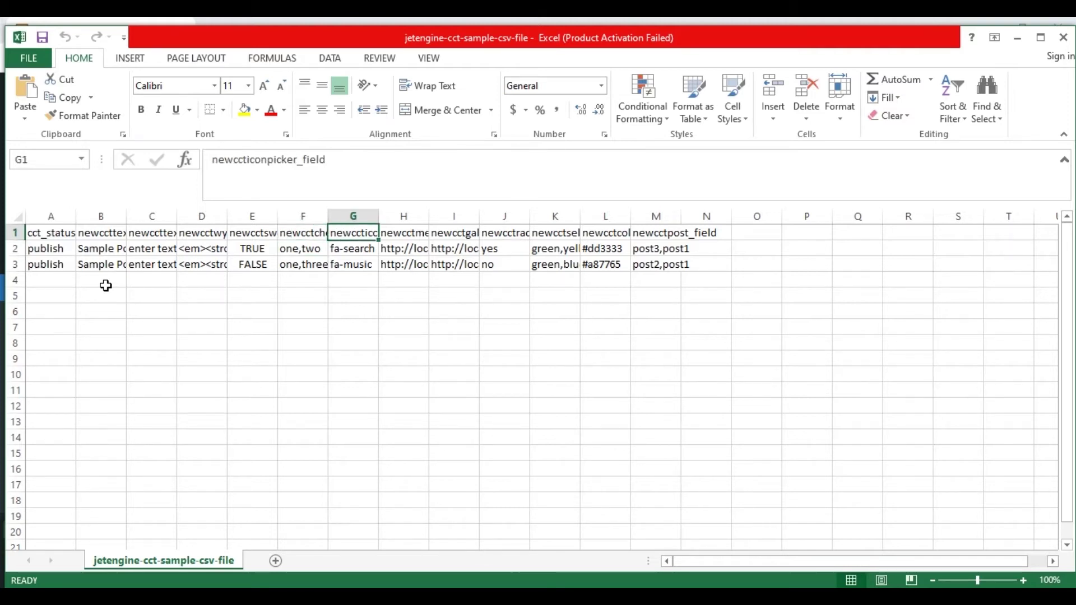
pyautogui.press('Down')
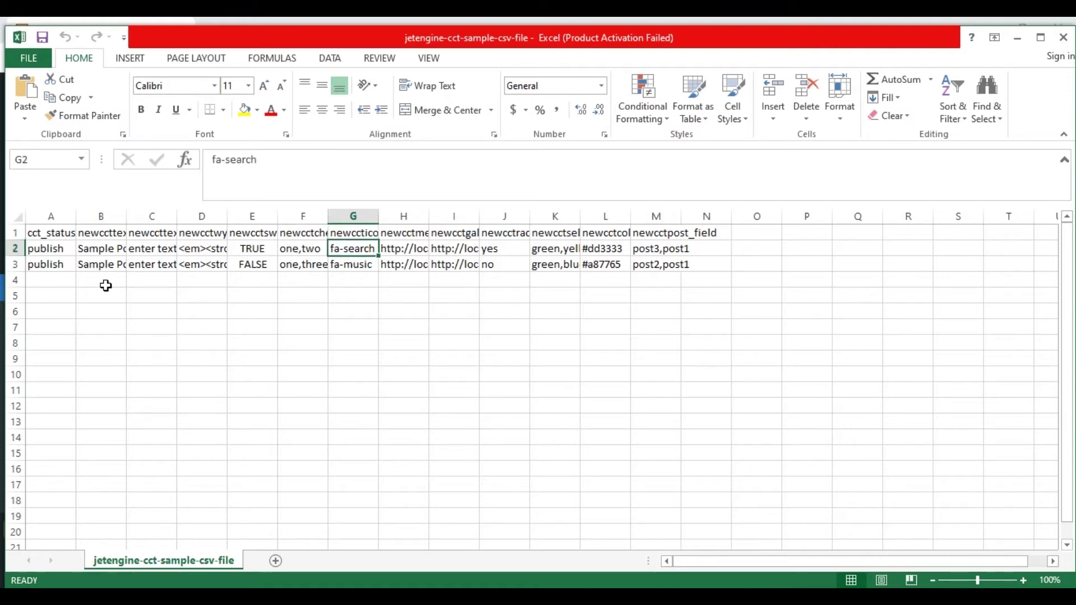
# Check how image URLs are entered for the first record in newcctmedia_field and newcctgallery_field
pyautogui.press('Up')
pyautogui.press('Right')
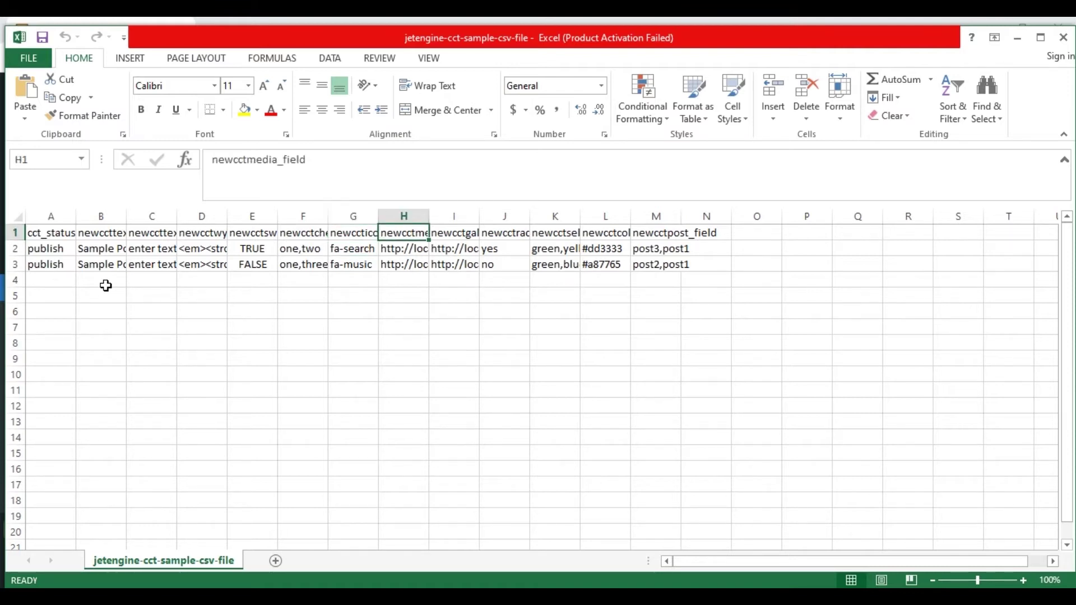
pyautogui.press('Down')
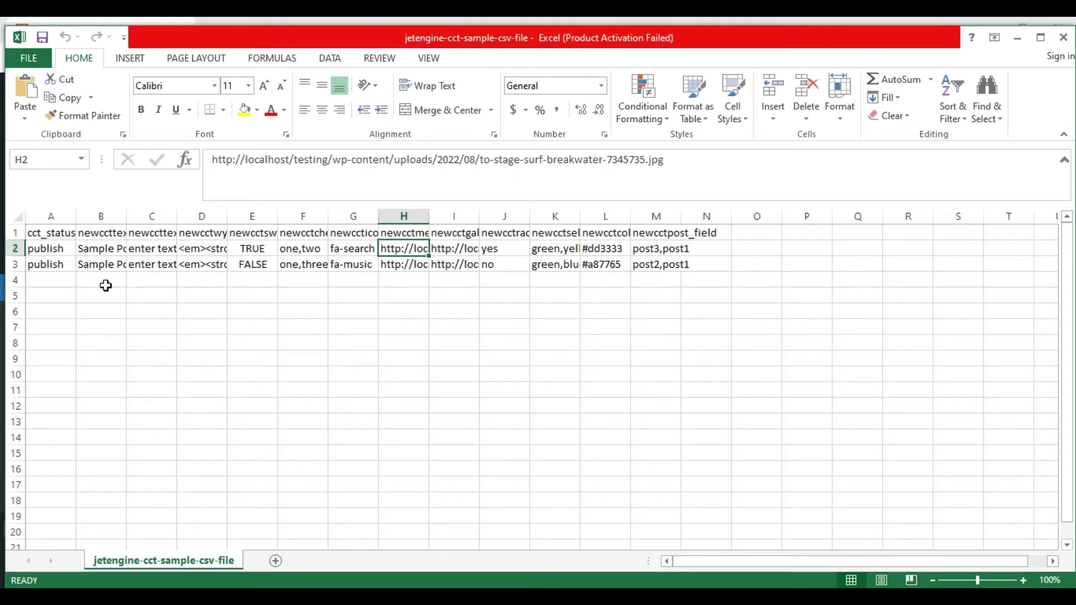
pyautogui.press('Up')
pyautogui.press('Right')
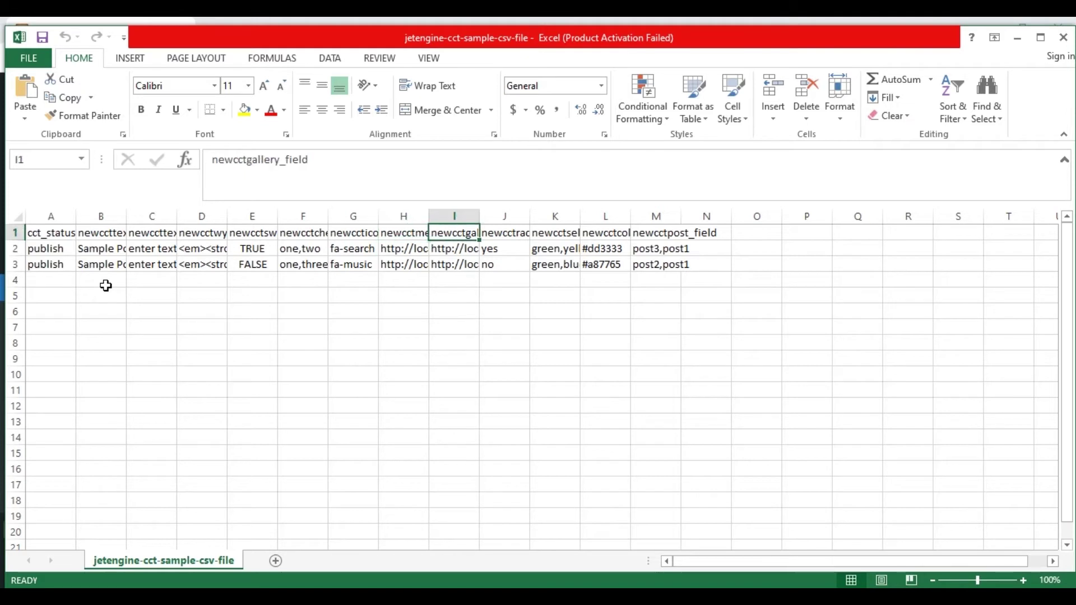
pyautogui.press('Down')
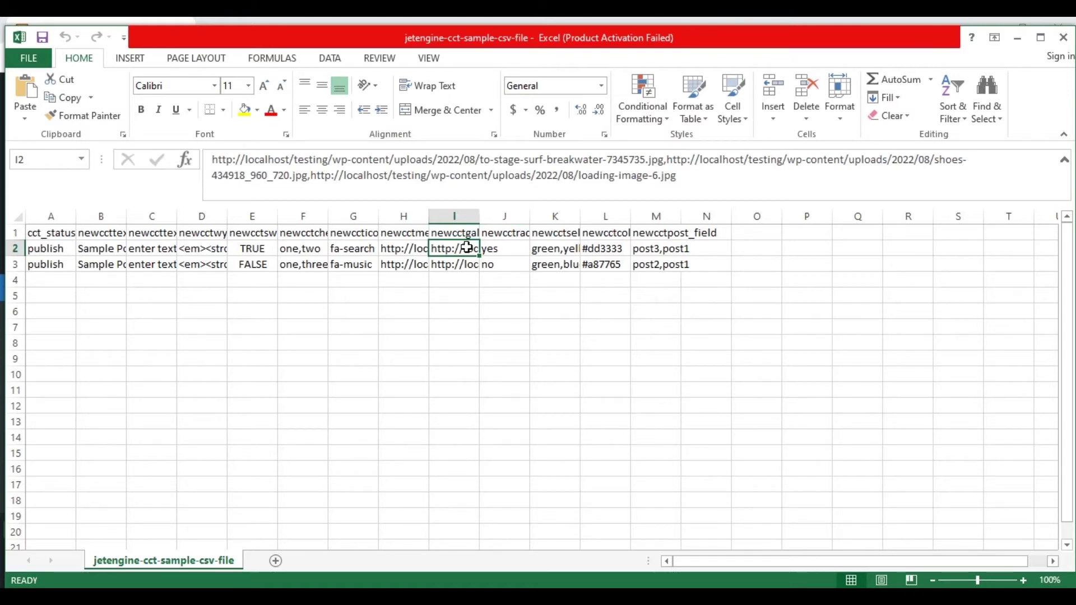
# Review the first record's values in the newcctradio_field column and the adjacent select field column
pyautogui.press('Up')
pyautogui.press('Right')
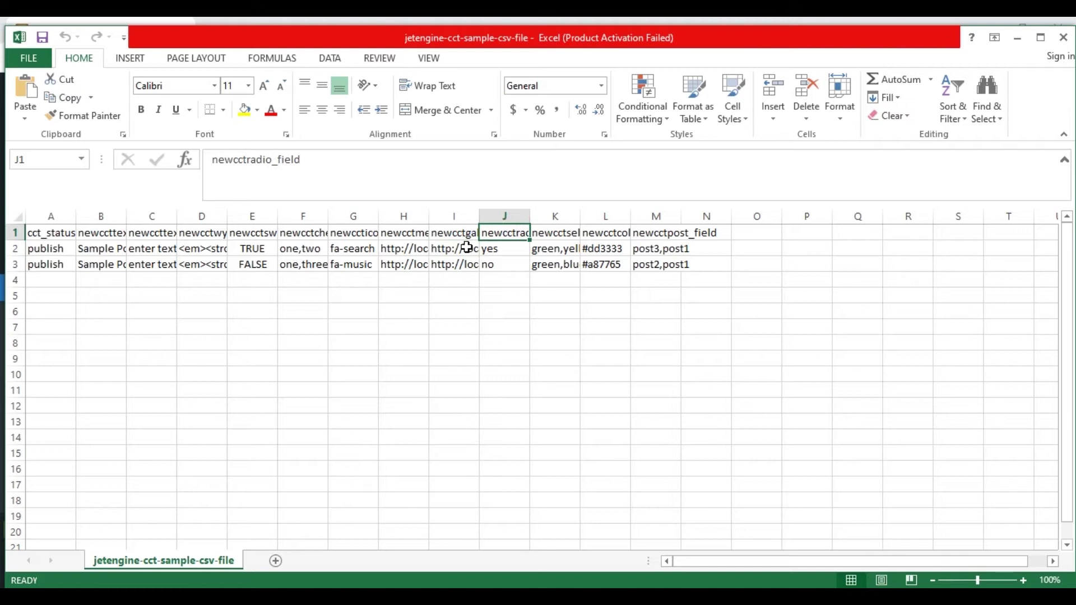
pyautogui.press('Down')
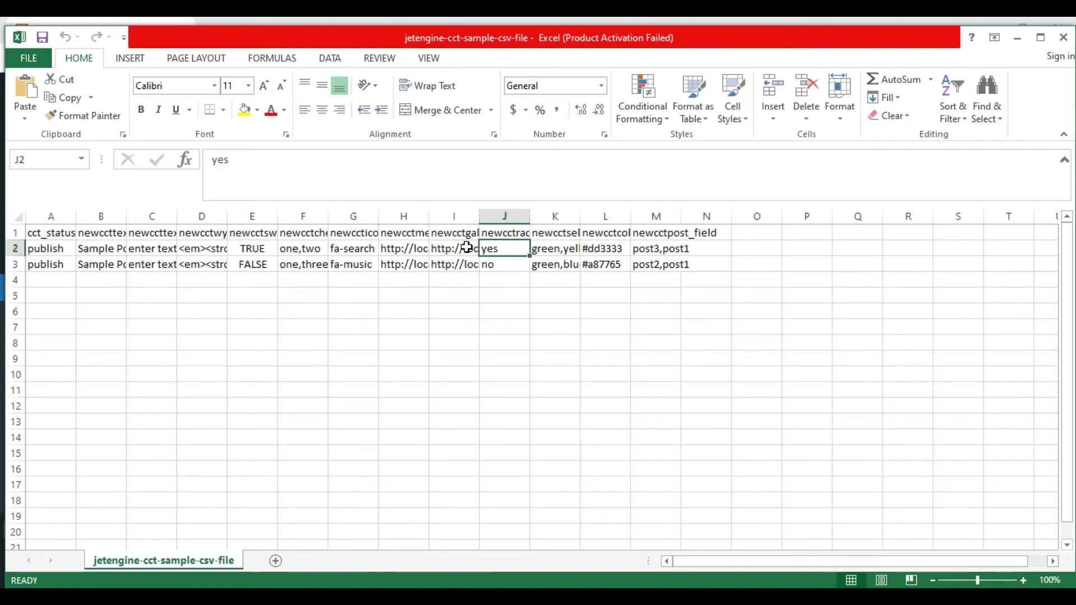
pyautogui.press('Up')
pyautogui.press('Right')
pyautogui.press('Down')
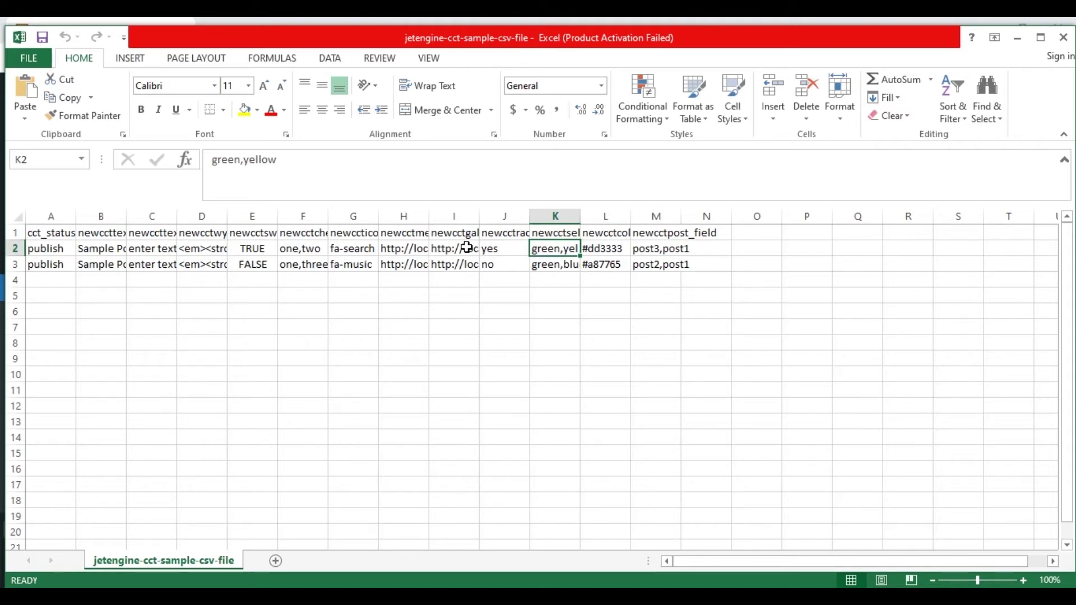
# Review the newcctcolorpicker_field and newcctpost_field columns, finishing on an empty cell below the data
pyautogui.press('Up')
pyautogui.press('Right')
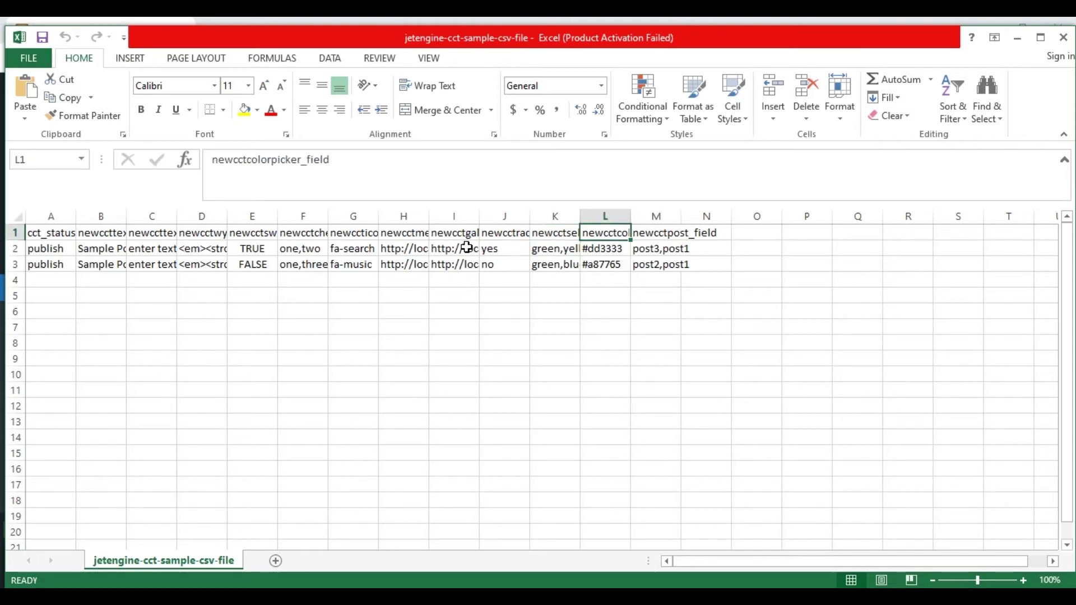
pyautogui.press('Down')
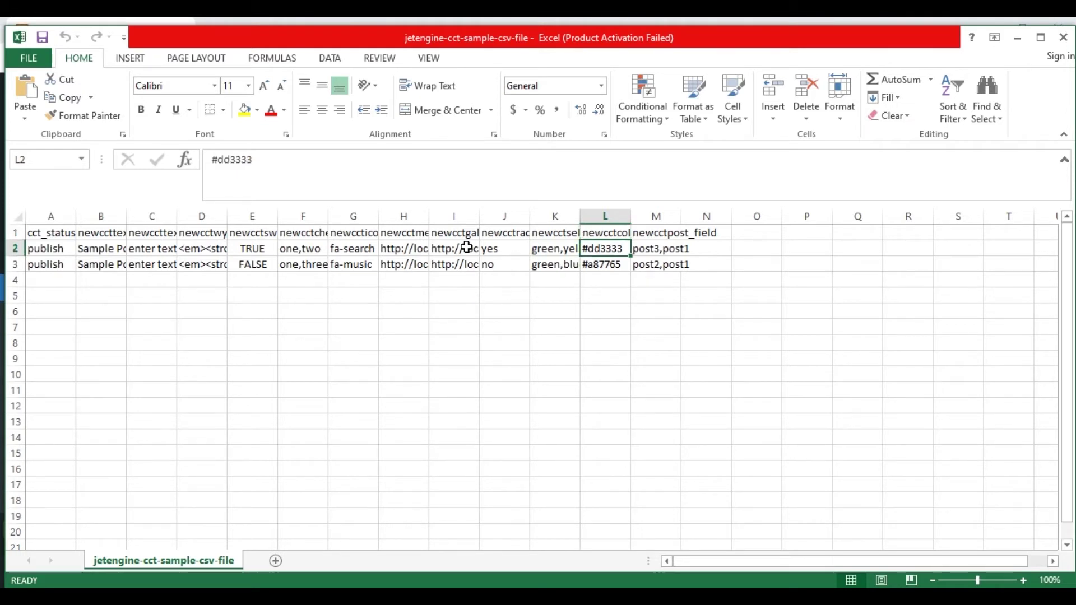
pyautogui.press('Up')
pyautogui.press('Right')
pyautogui.press('Down')
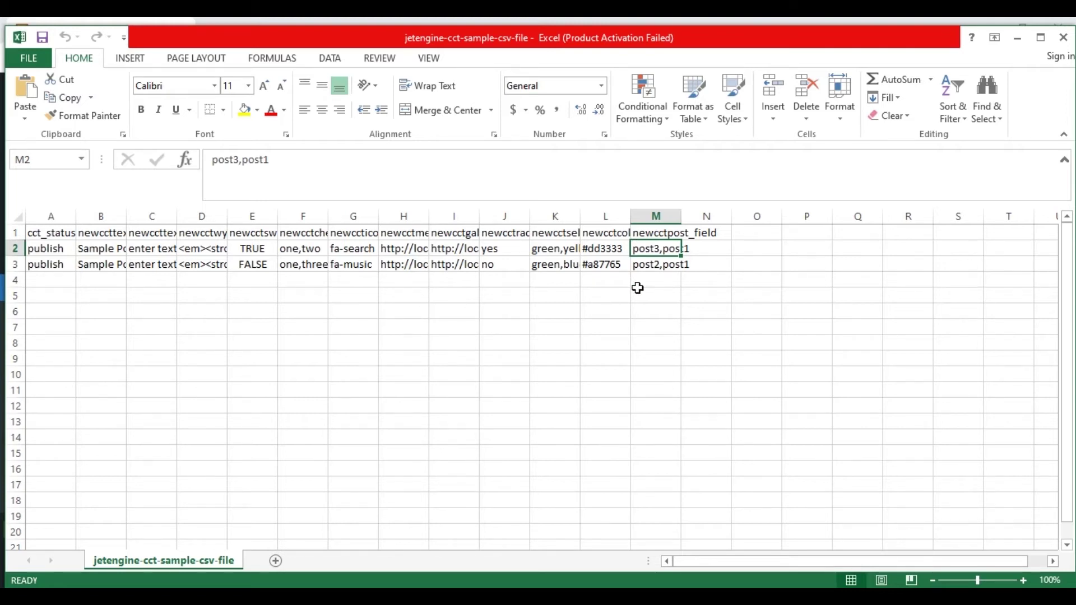
pyautogui.press('Down')
pyautogui.press('Down')
pyautogui.press('Down')
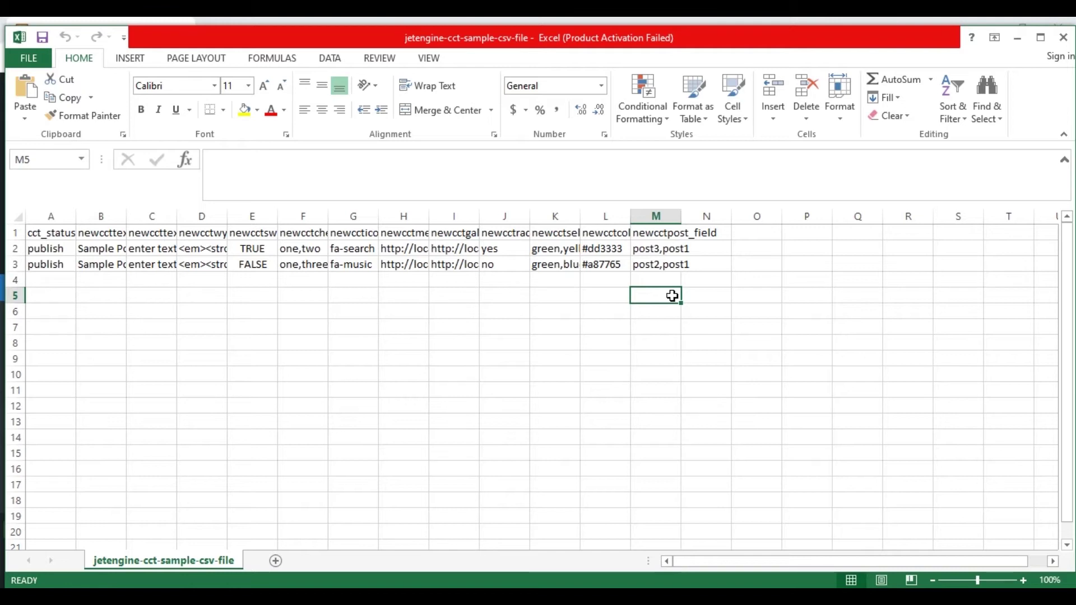
# Return to the custom content type in the browser, delete newcctnumber_field, and save the updated content type
pyautogui.click(1018, 37)
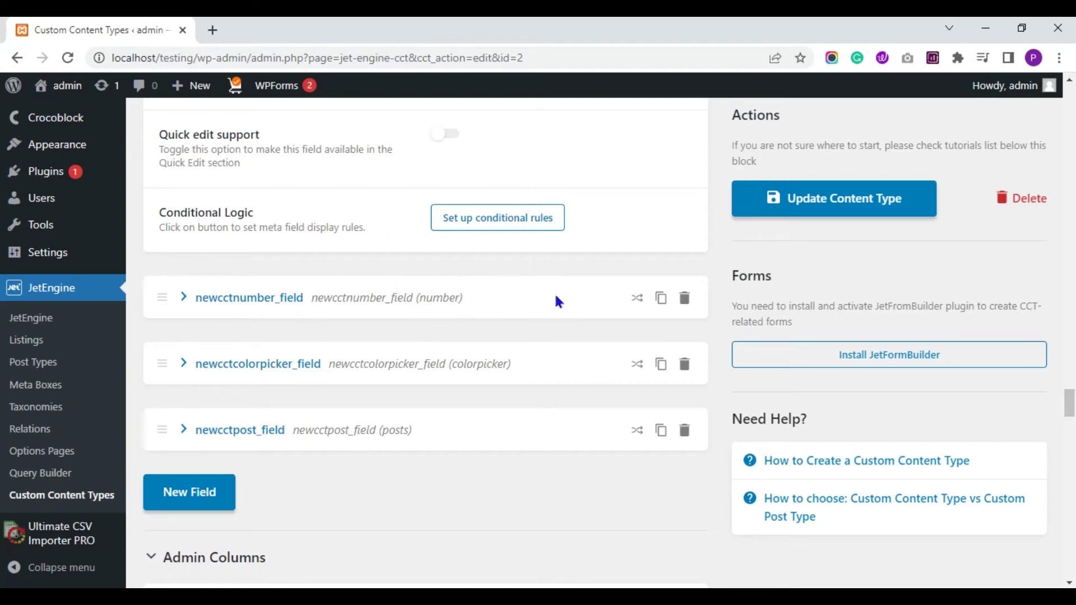
pyautogui.click(685, 301)
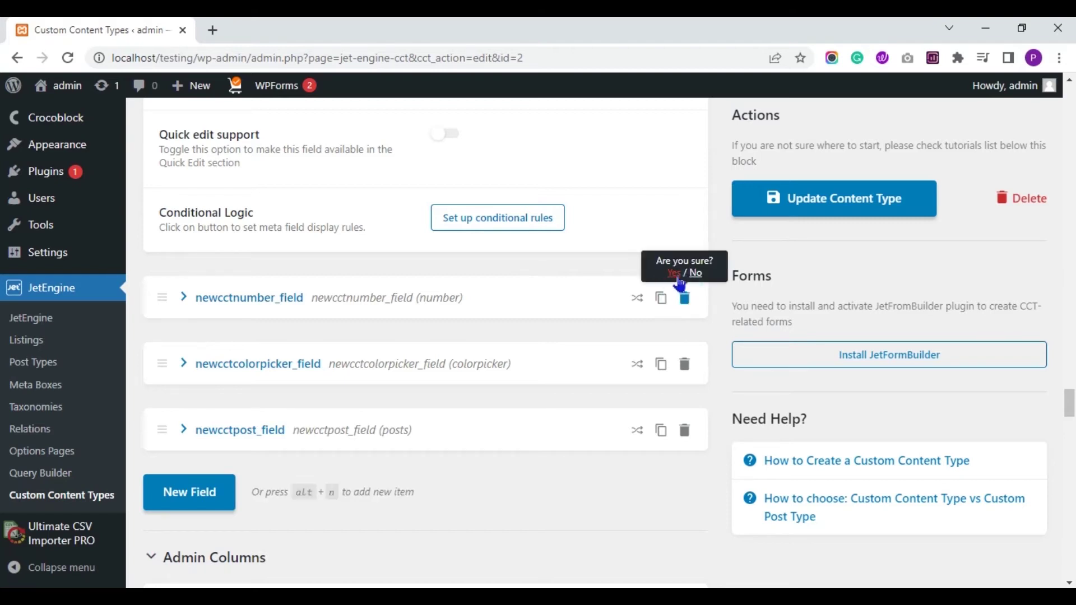
pyautogui.click(677, 278)
pyautogui.click(822, 199)
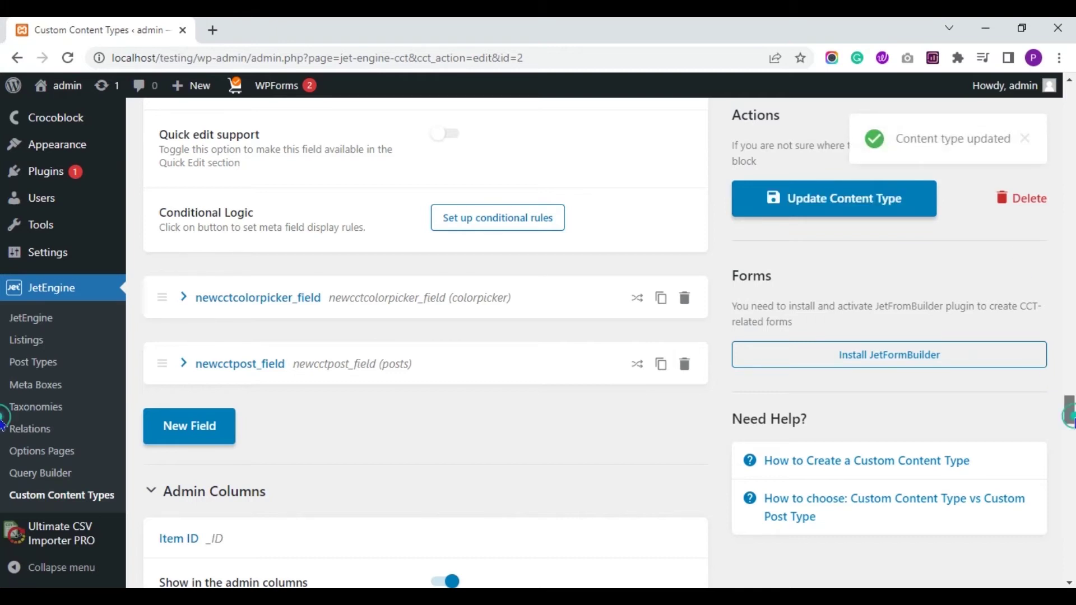
# Open Ultimate CSV Importer PRO and upload jetengine-cct-sample-csv-file from the Downloads folder on the desktop computer
pyautogui.scroll(-5, 1070, 412)
pyautogui.click(83, 530)
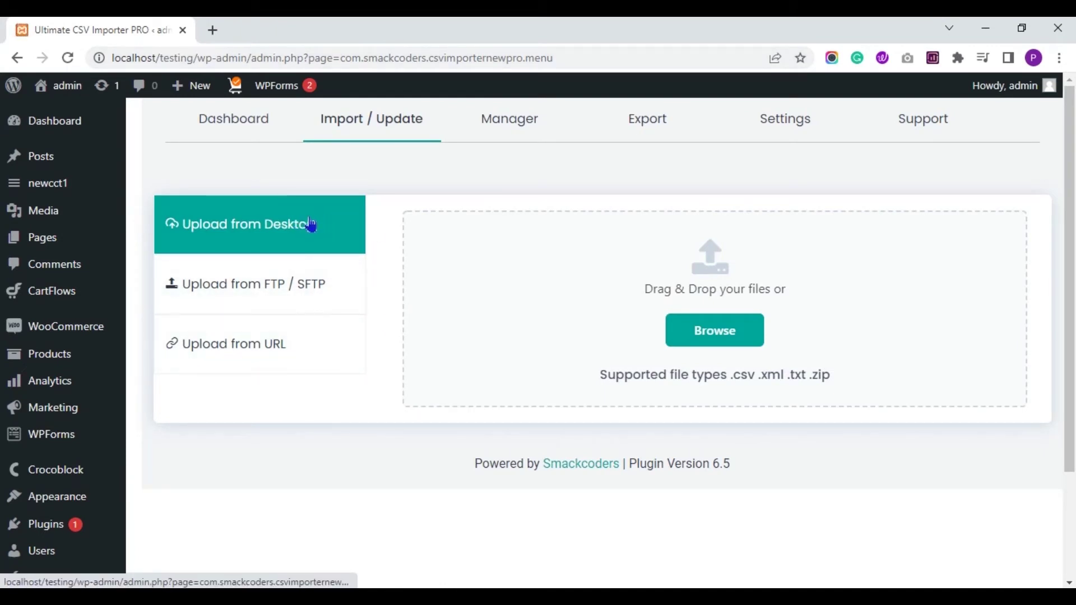
pyautogui.click(695, 329)
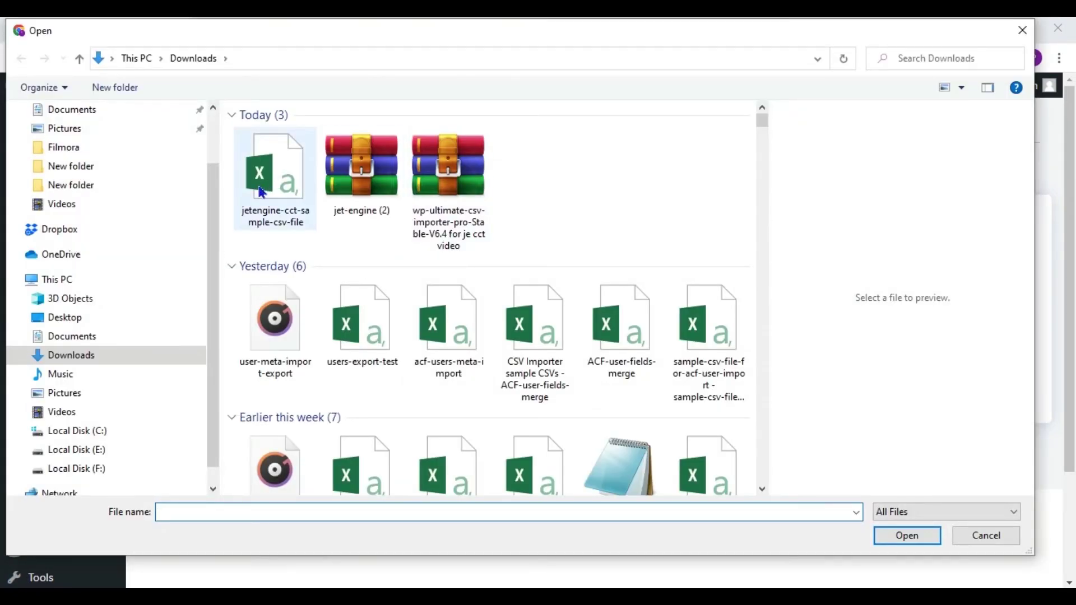
pyautogui.click(262, 193)
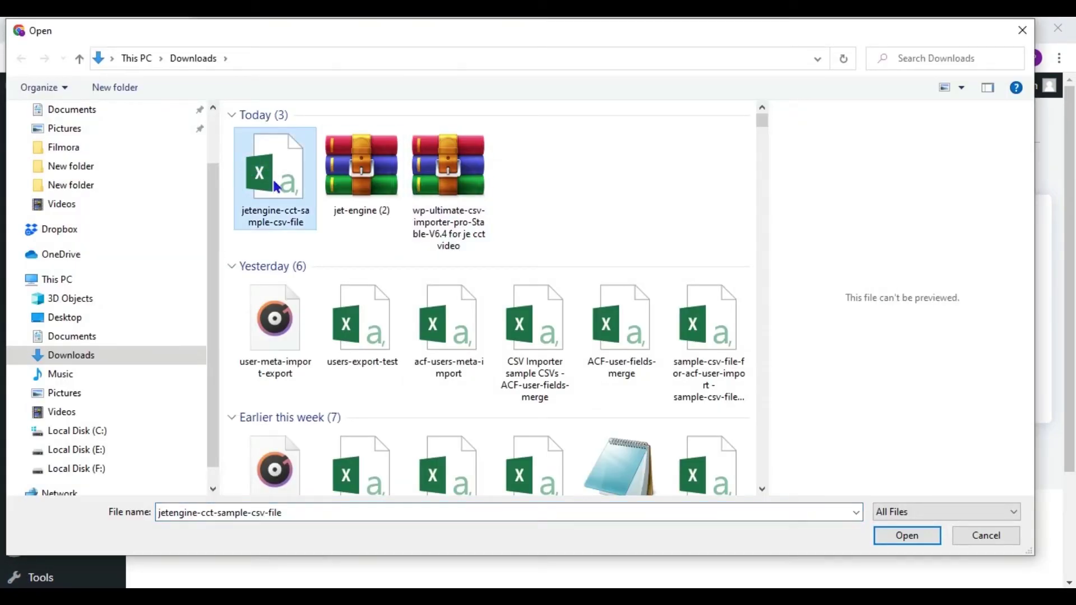
pyautogui.click(901, 536)
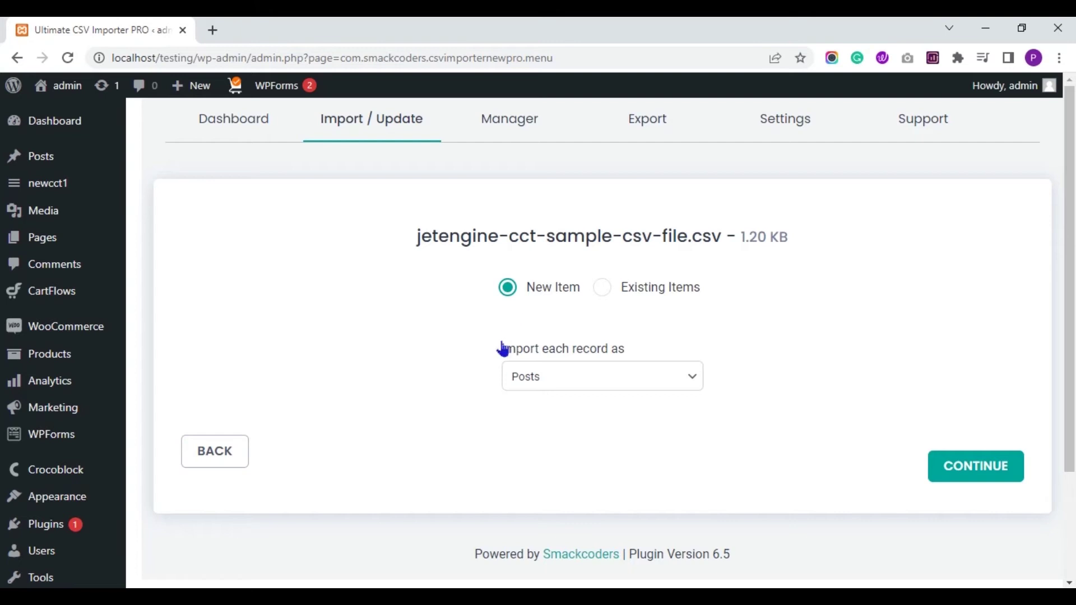
# Set each record of the uploaded CSV to import as newcct1 and continue to the saved templates
pyautogui.click(548, 375)
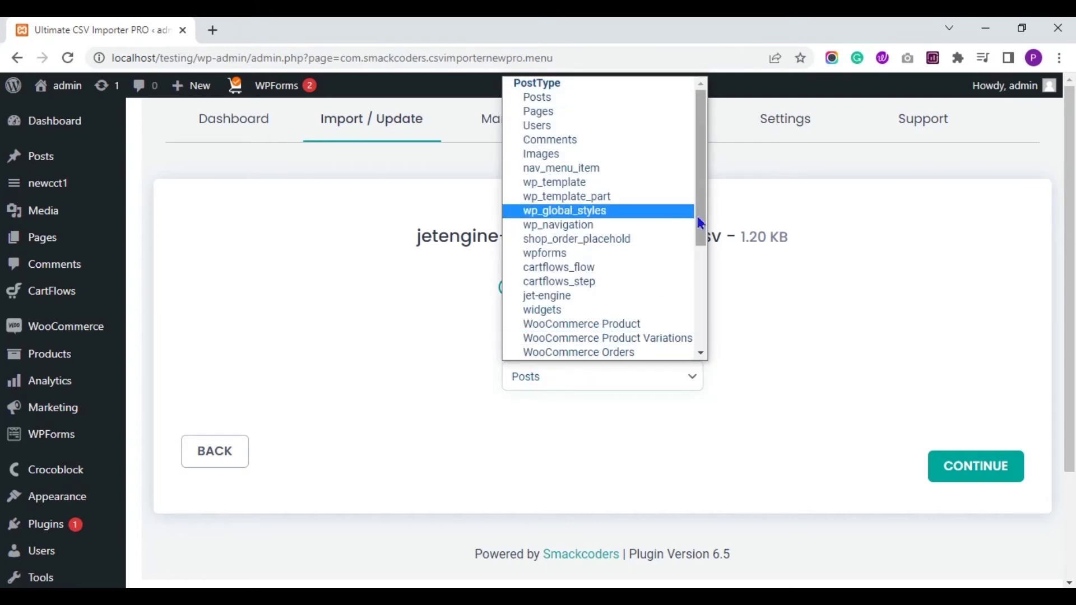
pyautogui.moveTo(701, 216); pyautogui.dragTo(703, 269)
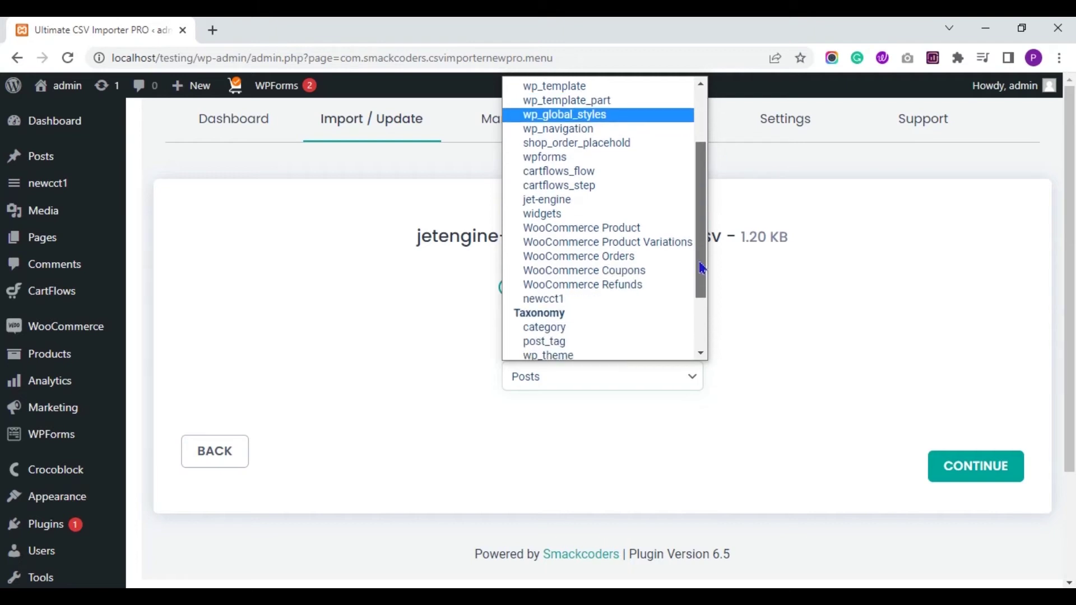
pyautogui.click(594, 301)
pyautogui.click(967, 464)
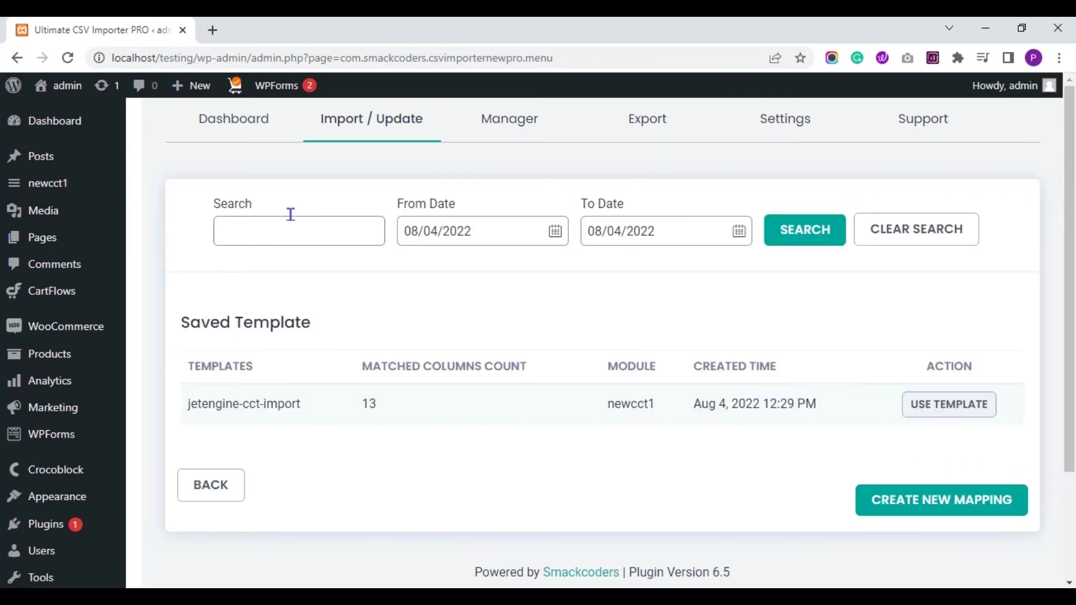
# Open the newcct1 items list in a new browser tab, check its existing items, and return to the importer
pyautogui.rightClick(79, 184)
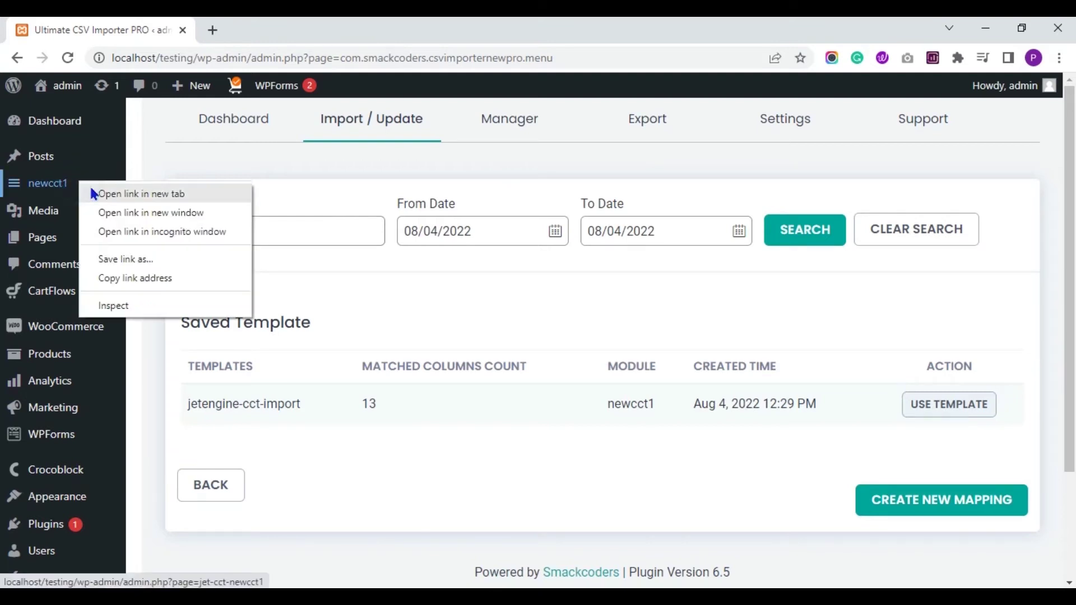
pyautogui.click(93, 192)
pyautogui.click(261, 35)
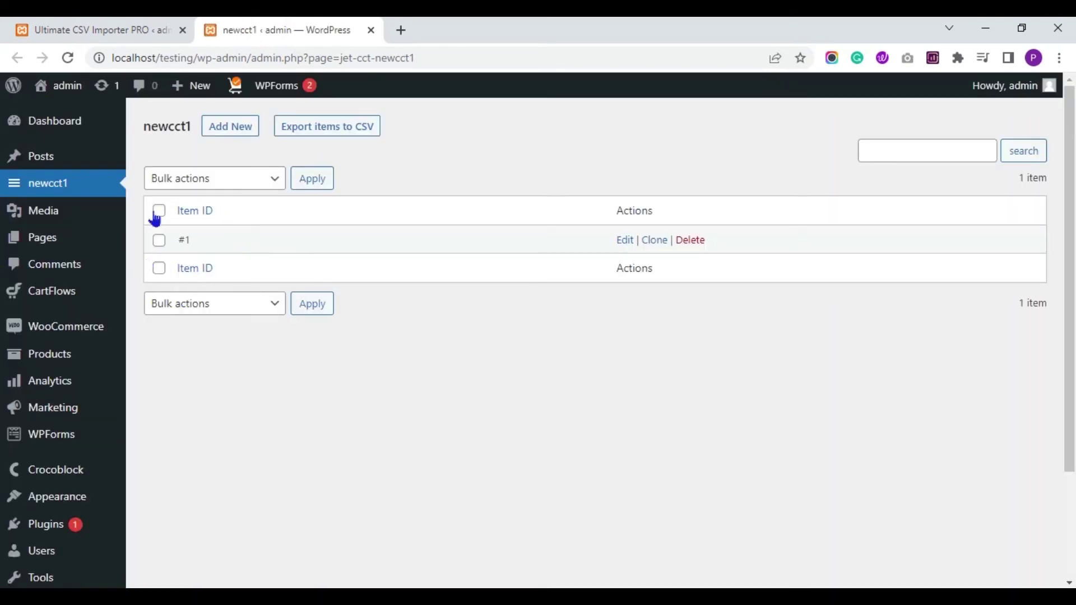
pyautogui.click(119, 26)
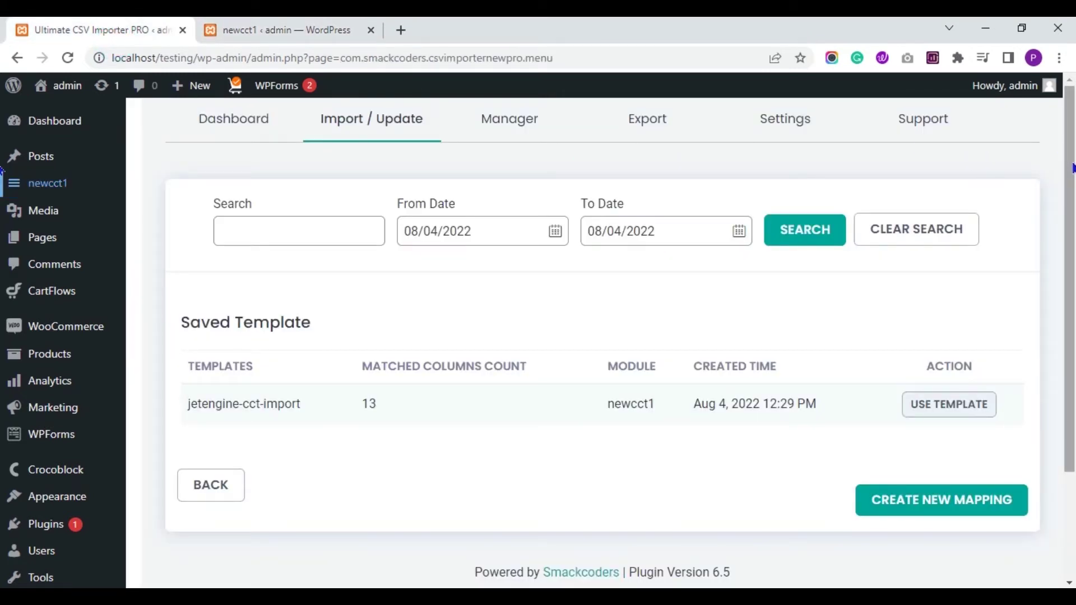
# Create a new mapping instead of using the saved template, and expand the Jet Engine CCT Fields section
pyautogui.scroll(-1, 1064, 163)
pyautogui.click(938, 463)
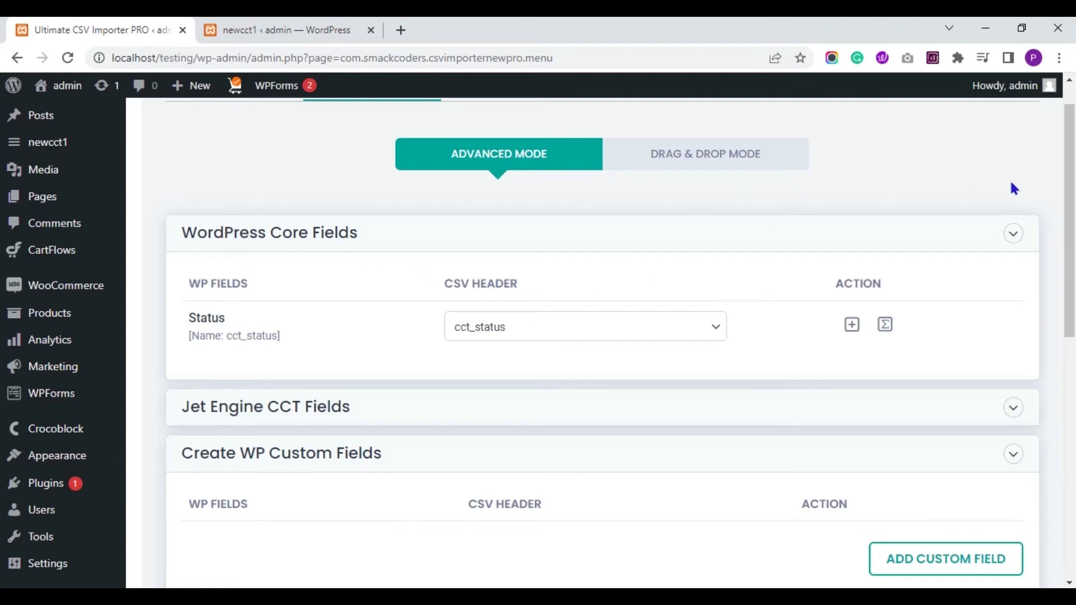
pyautogui.moveTo(1072, 199); pyautogui.dragTo(1072, 203)
pyautogui.scroll(-1, 1004, 297)
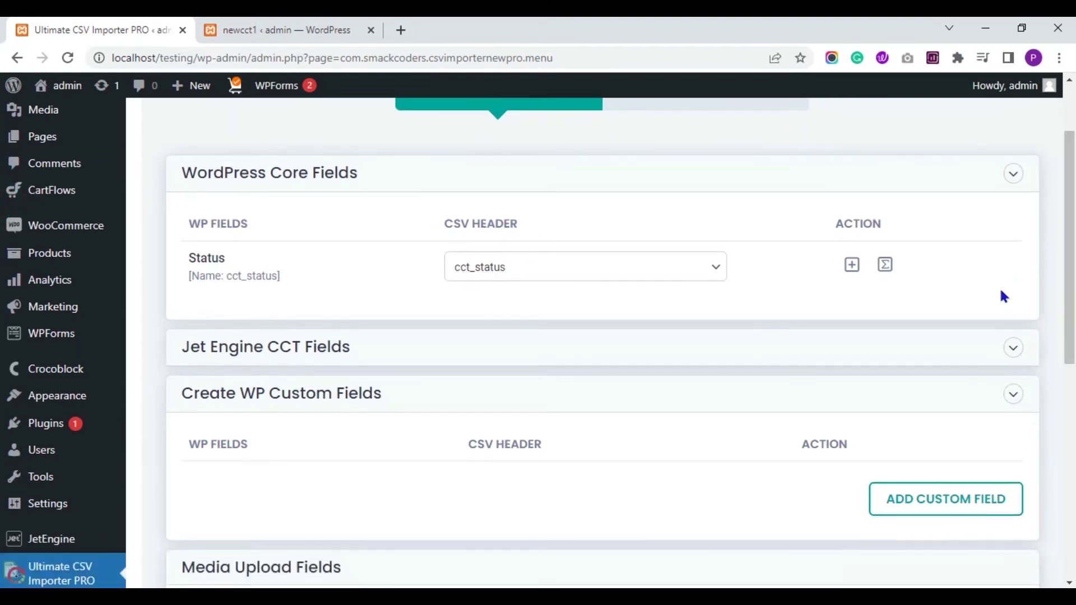
pyautogui.click(1012, 345)
# Review the CSV header mapped to each Jet Engine CCT field, continuing past the custom fields to the media upload section
pyautogui.scroll(-2, 2, 204)
pyautogui.scroll(-5, 2, 206)
pyautogui.scroll(-2, 2, 271)
pyautogui.scroll(-1, 3, 287)
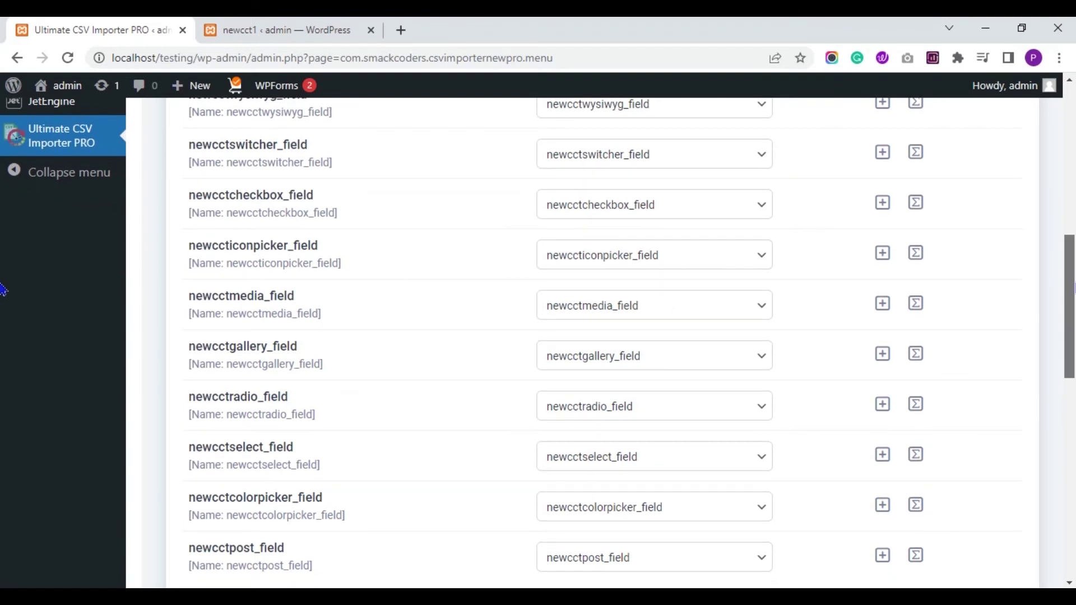
pyautogui.scroll(-5, 3, 290)
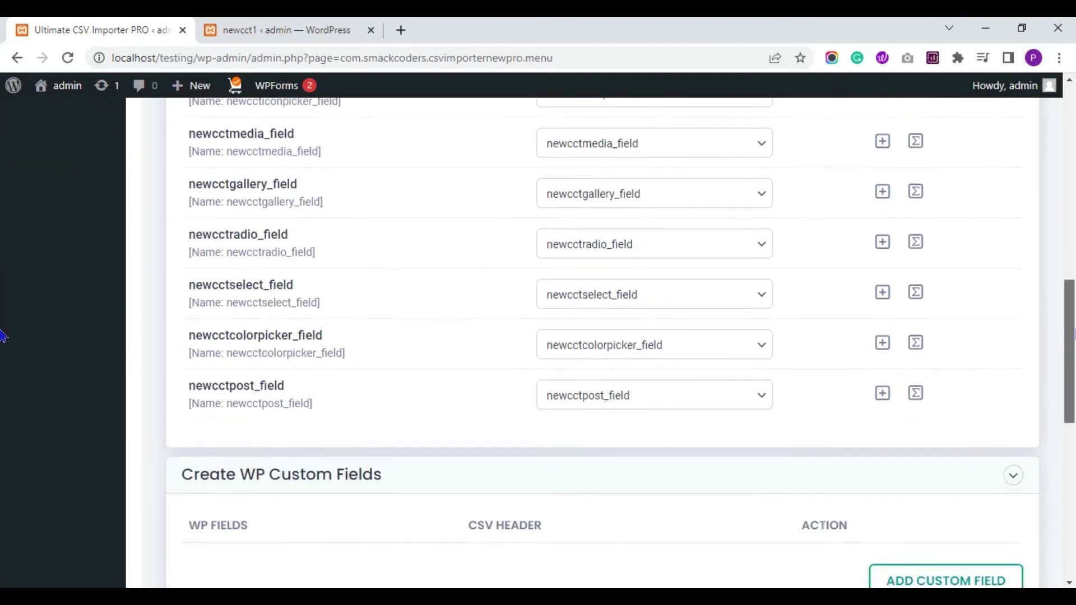
pyautogui.scroll(-7, 2, 356)
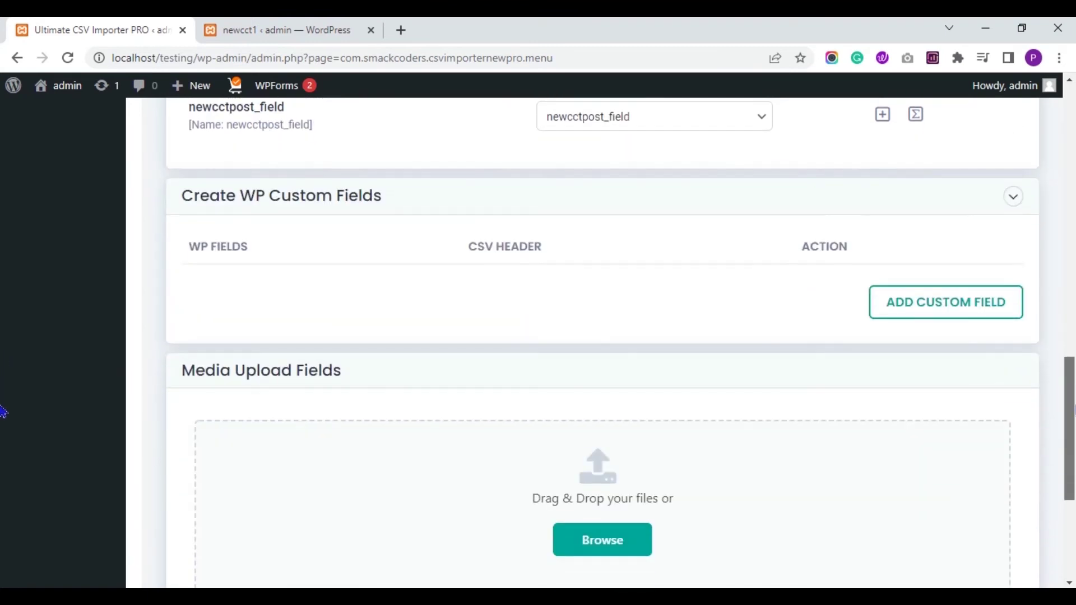
pyautogui.scroll(-1, 2, 454)
# Save the mapping as jetengine-cct1 and continue to the media handling settings
pyautogui.click(745, 469)
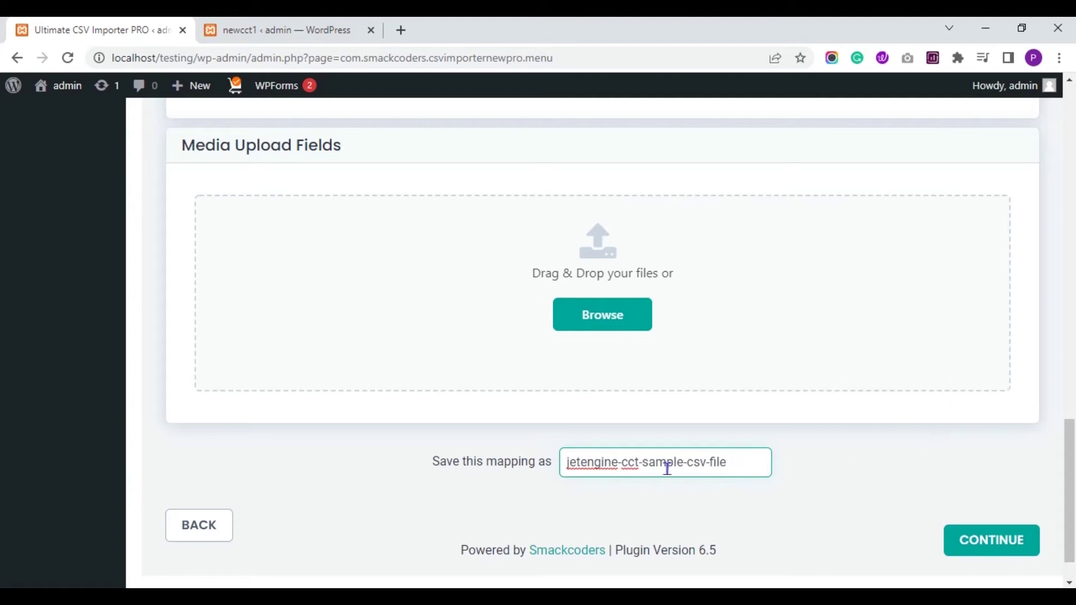
pyautogui.click(737, 464)
pyautogui.hotkey('shift', 'Left')
pyautogui.hotkey('shift', 'Left')
pyautogui.hotkey('shift', 'Left')
pyautogui.hotkey('shift', 'Left')
pyautogui.hotkey('shift', 'Left')
pyautogui.hotkey('shift', 'Left')
pyautogui.hotkey('shift', 'Left')
pyautogui.hotkey('shift', 'Left')
pyautogui.hotkey('shift', 'Left')
pyautogui.hotkey('shift', 'Left')
pyautogui.hotkey('shift', 'Left')
pyautogui.hotkey('shift', 'Left')
pyautogui.hotkey('shift', 'Left')
pyautogui.hotkey('shift', 'Left')
pyautogui.hotkey('shift', 'Left')
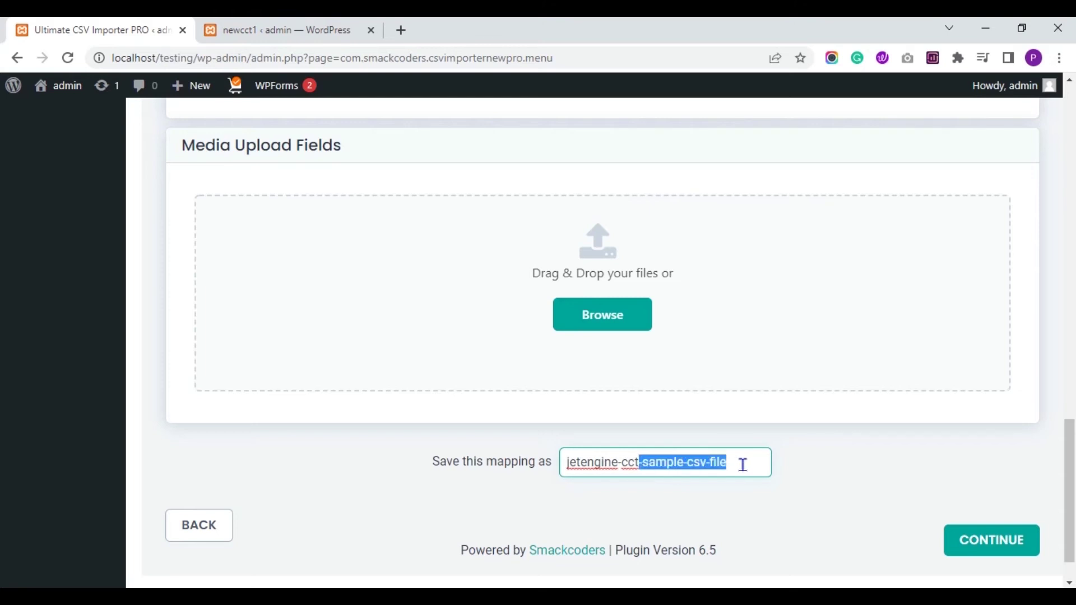
pyautogui.press('BackSpace')
pyautogui.click(824, 476)
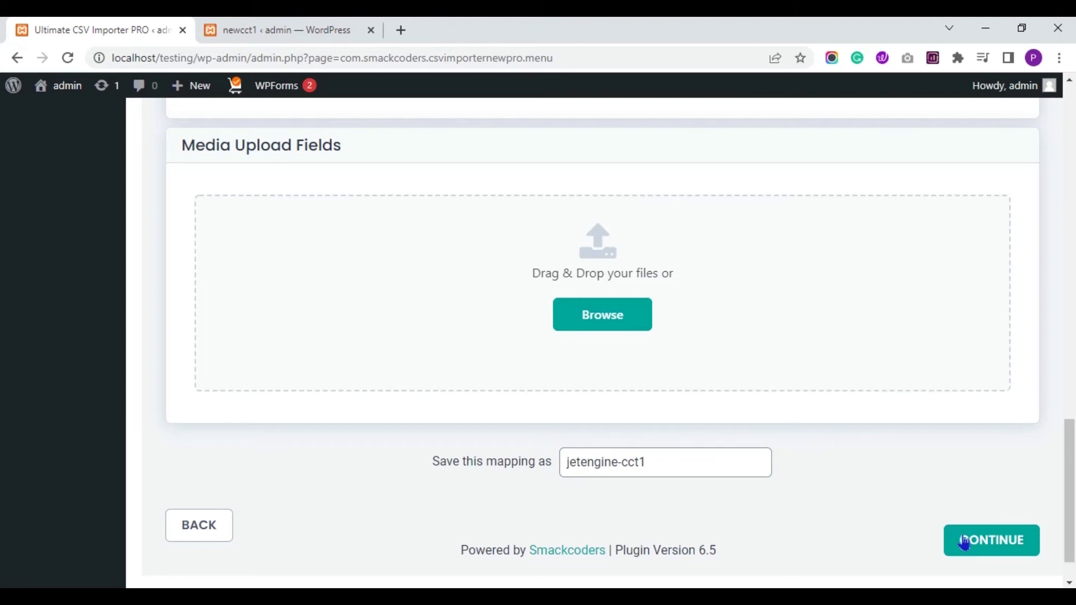
pyautogui.click(964, 542)
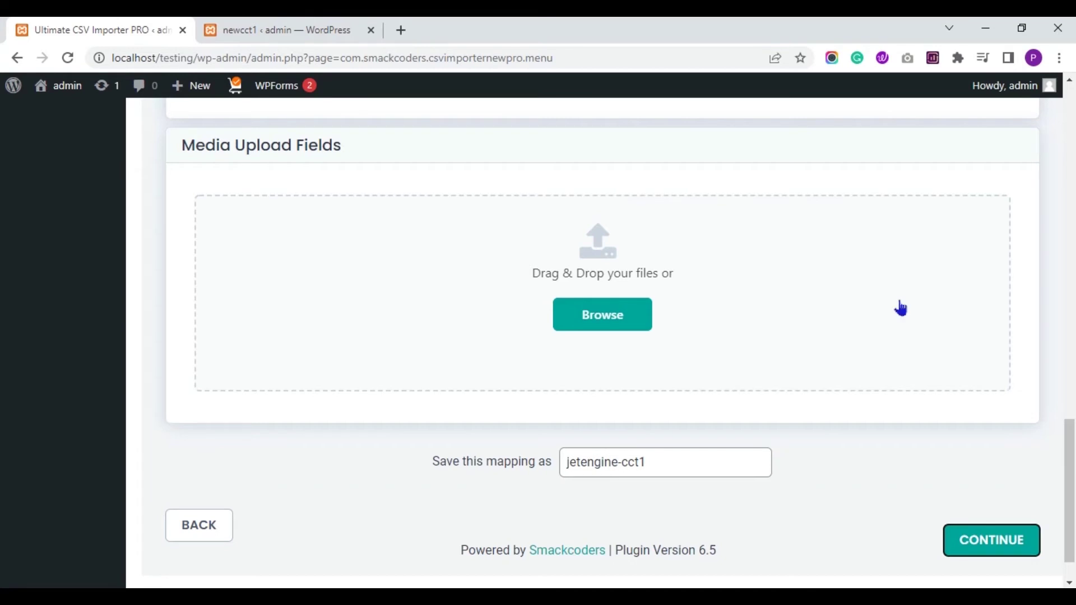
# Review the featured image media handling options, keep their defaults, and continue to the import configuration
pyautogui.scroll(7, 1054, 193)
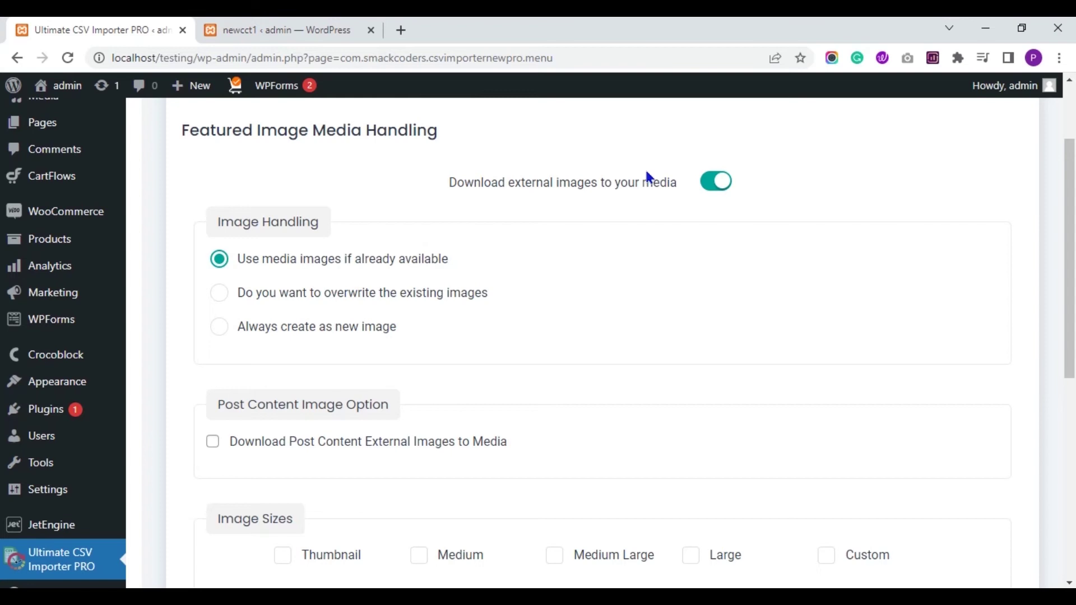
pyautogui.scroll(-8, 6, 191)
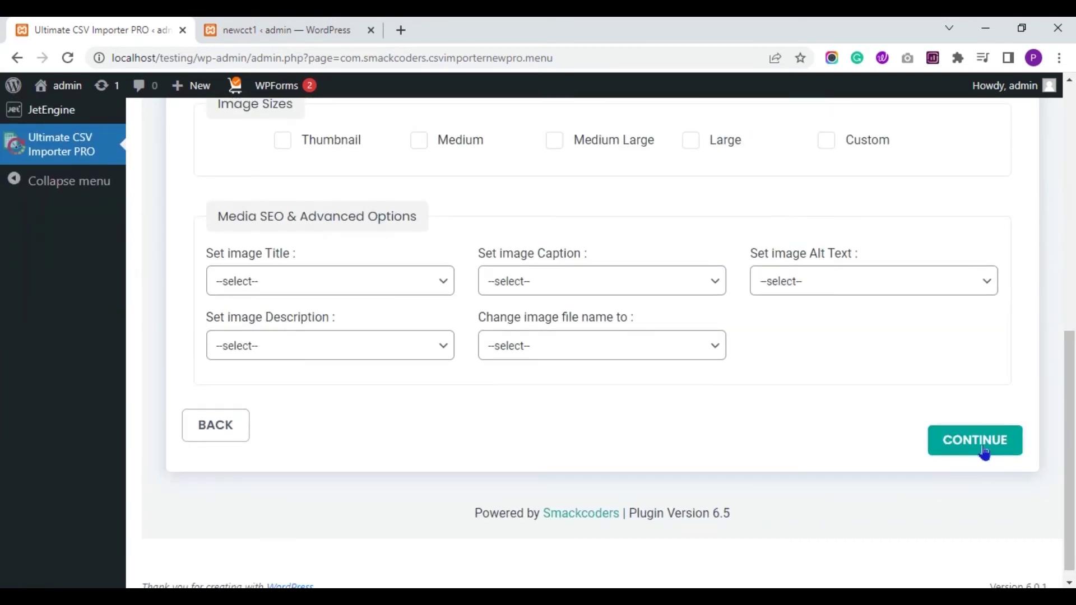
pyautogui.click(985, 454)
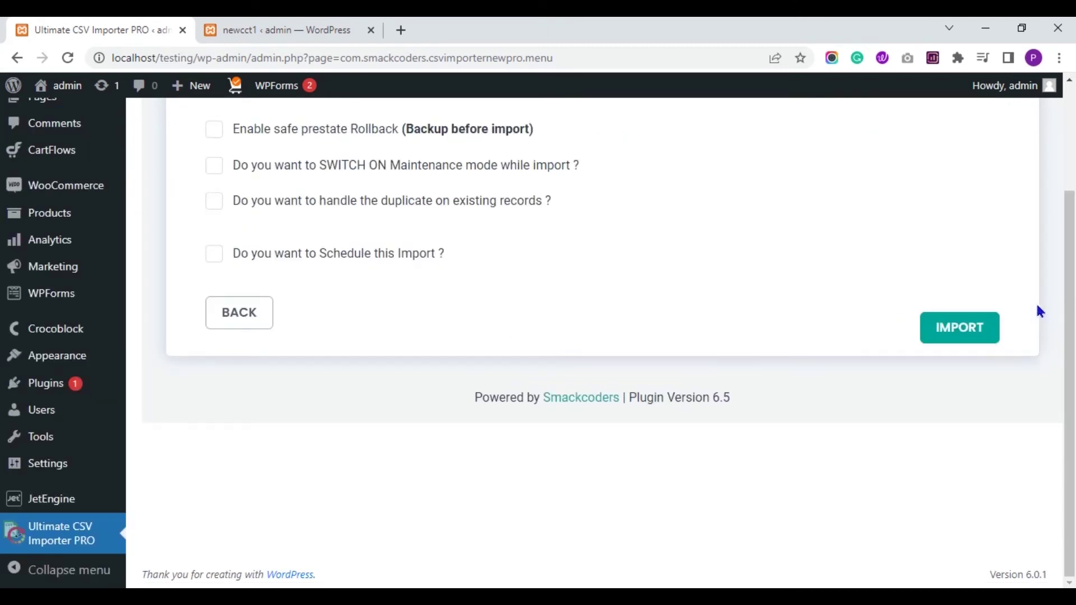
# Enable scheduling for this import to inspect its date, frequency, time zone and time settings, and disable it again
pyautogui.moveTo(1068, 308); pyautogui.dragTo(1067, 180)
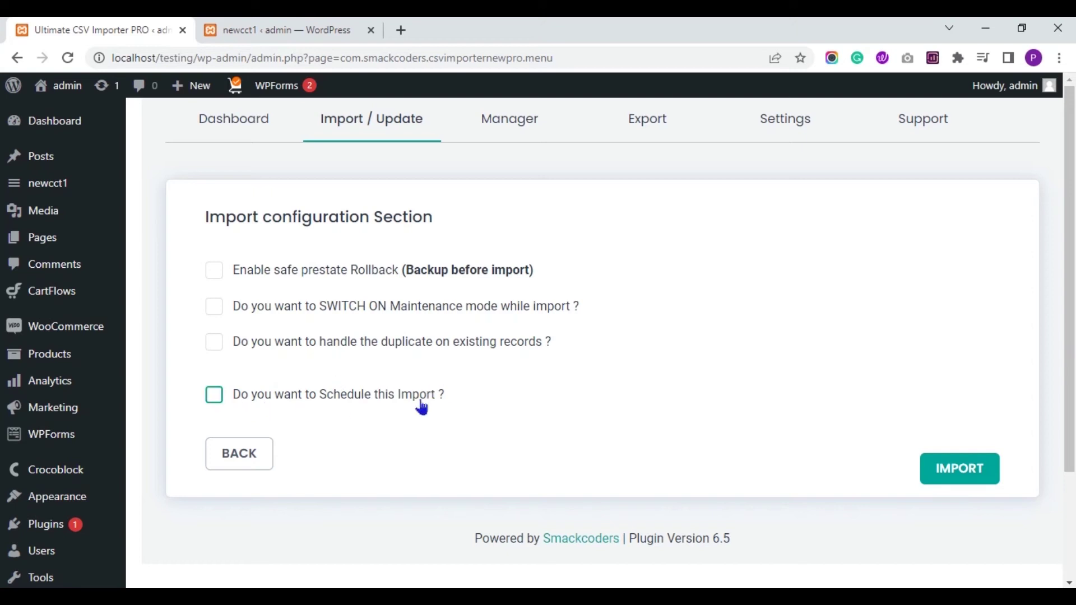
pyautogui.click(215, 400)
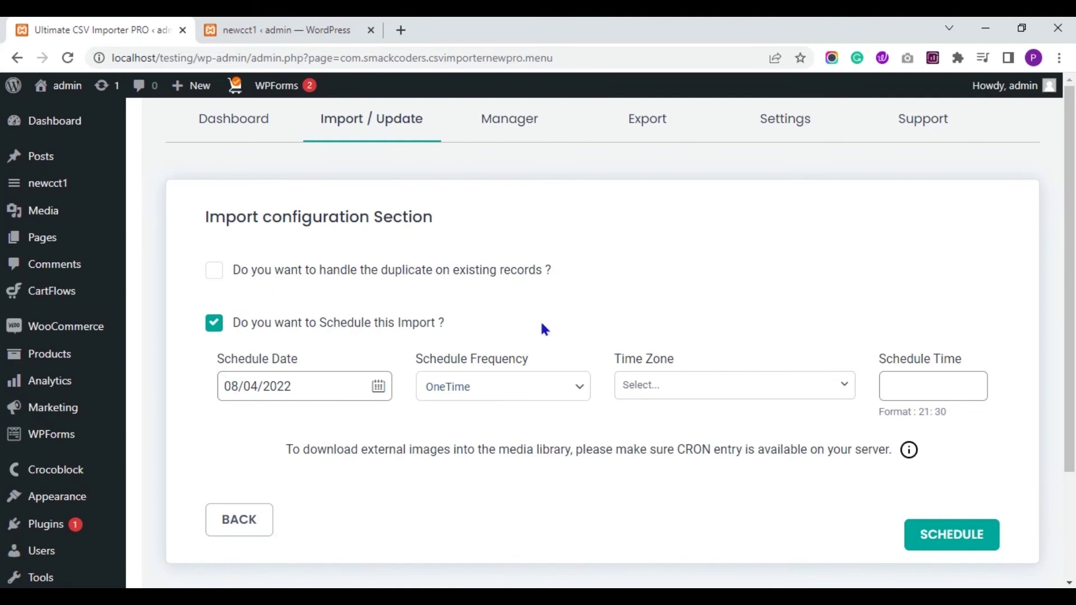
pyautogui.click(214, 324)
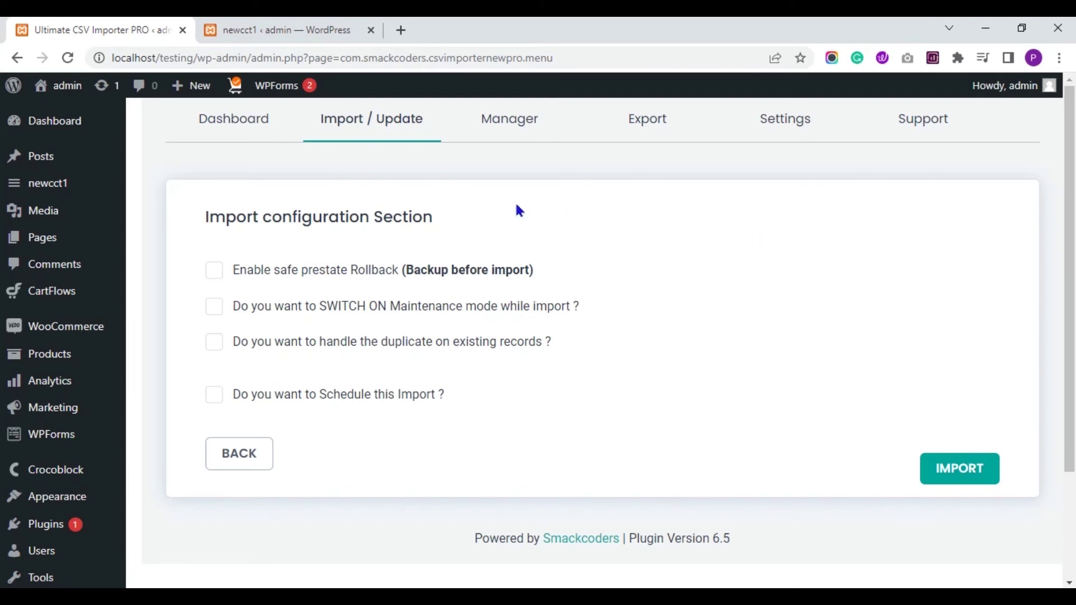
# Open the Posts list in a new browser tab, look through the existing posts, and return to the importer with that tab kept open
pyautogui.rightClick(82, 158)
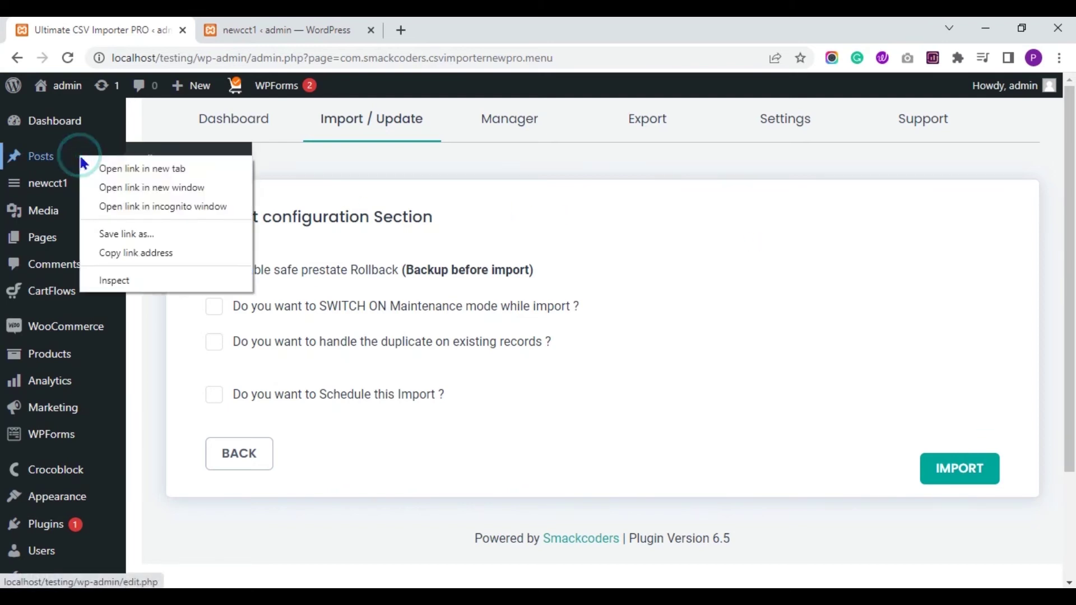
pyautogui.click(97, 169)
pyautogui.click(425, 25)
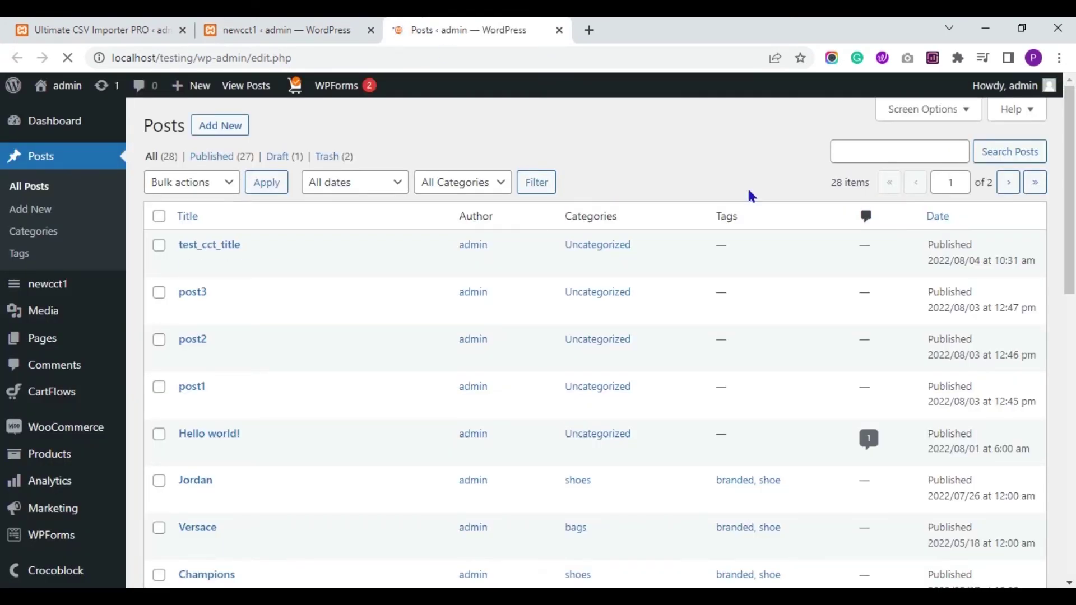
pyautogui.moveTo(1070, 203); pyautogui.dragTo(1073, 499)
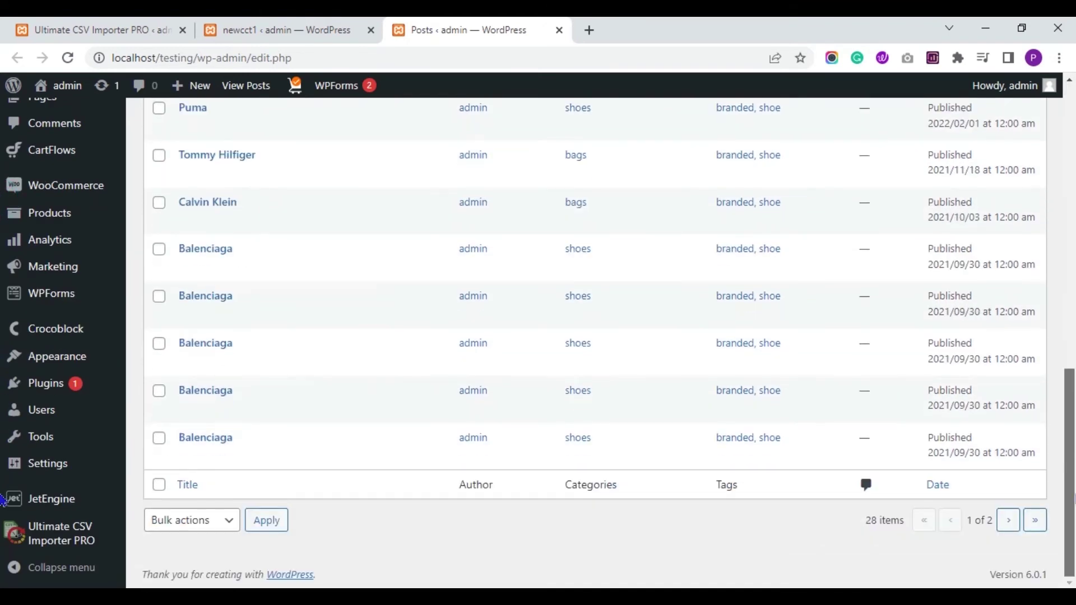
pyautogui.scroll(15, 3, 503)
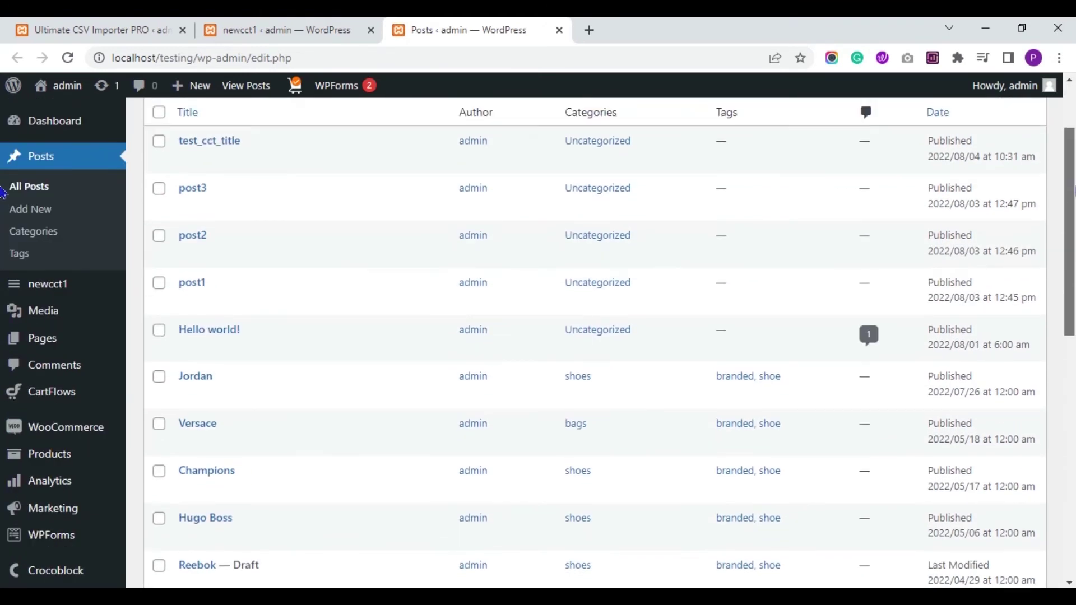
pyautogui.click(559, 30)
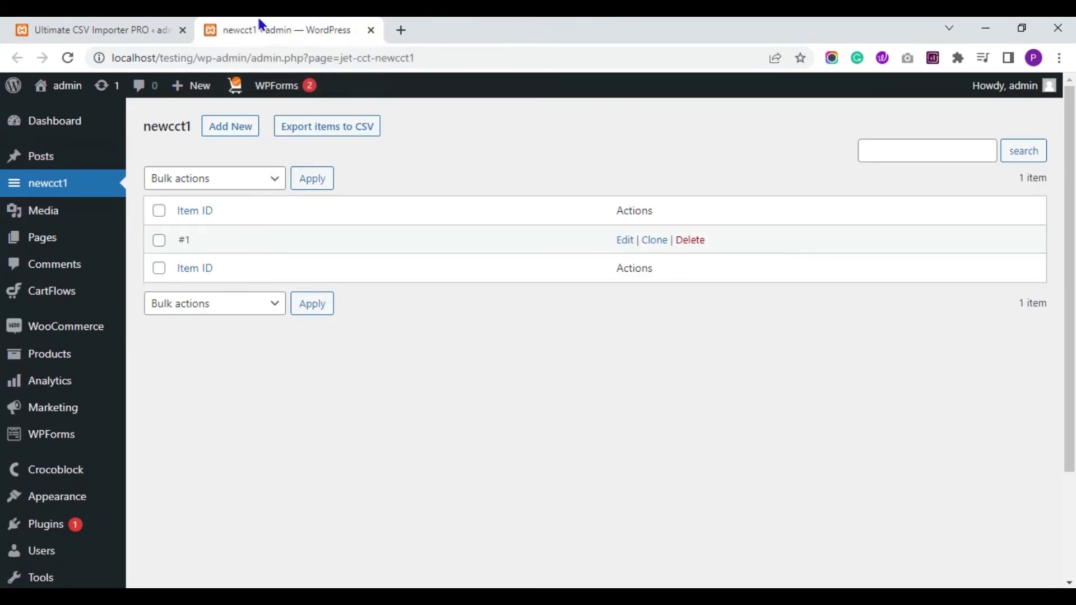
pyautogui.hotkey('ctrl', 'shift', 't')
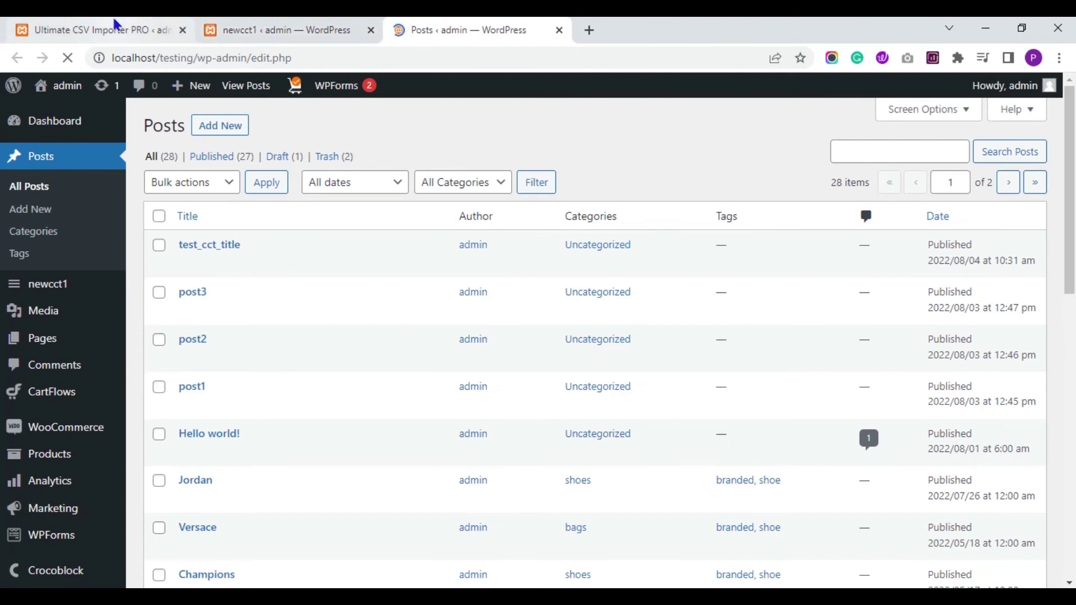
pyautogui.click(116, 24)
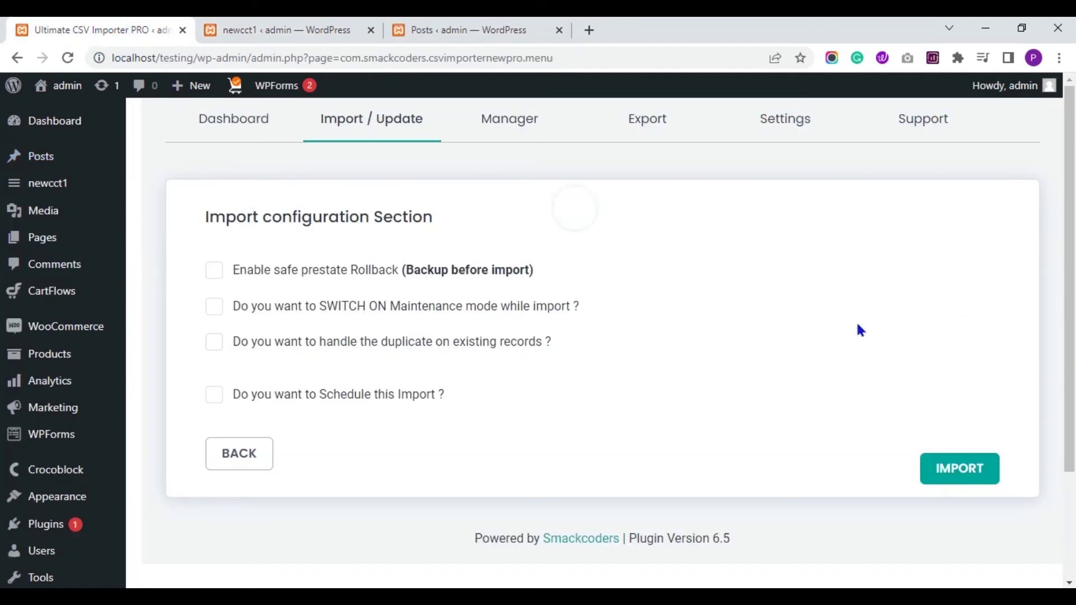
# Run the import with all configuration options left off, and open its log
pyautogui.click(968, 475)
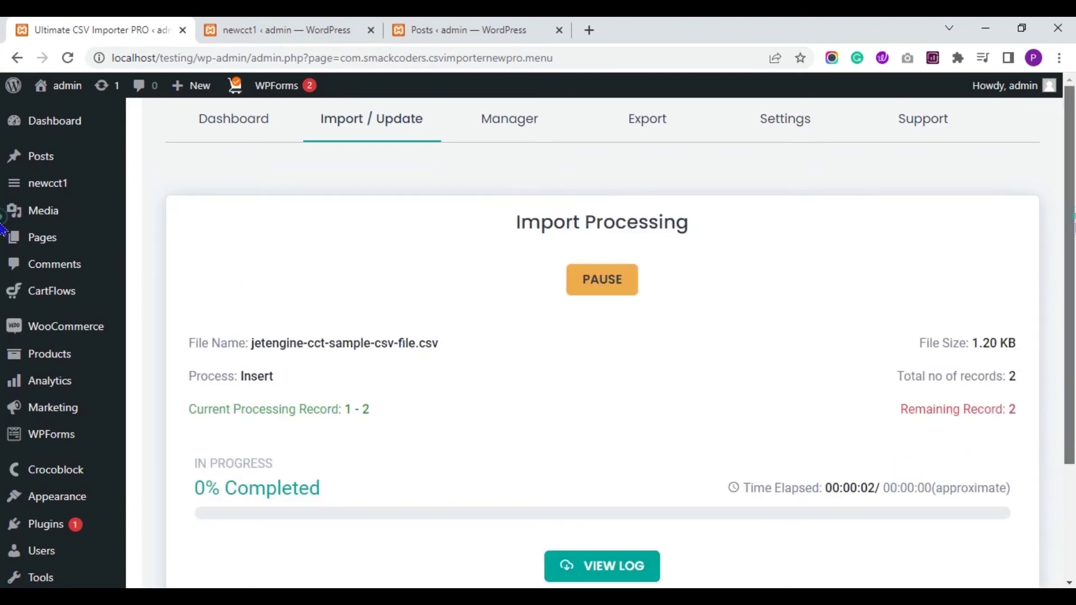
pyautogui.scroll(-2, 5, 227)
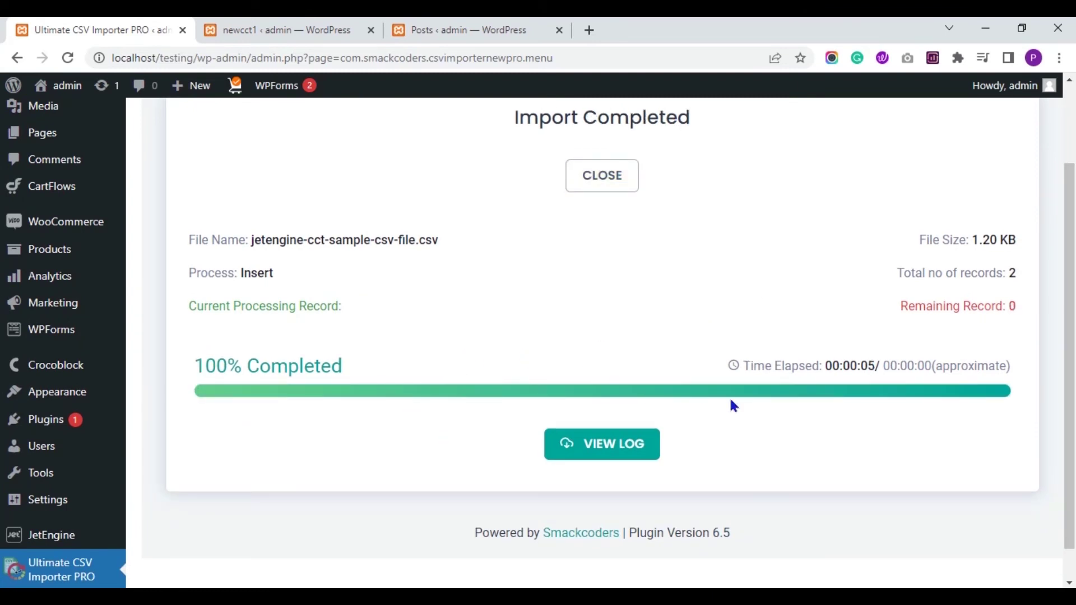
pyautogui.click(646, 458)
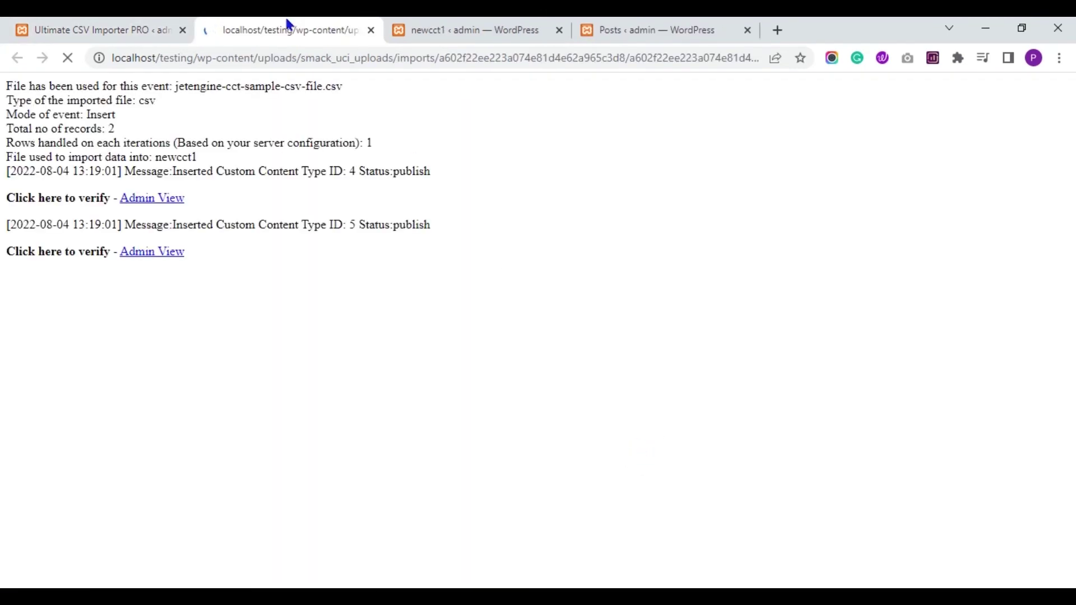
# Open the admin view of both imported records from the import log in separate browser tabs
pyautogui.rightClick(145, 202)
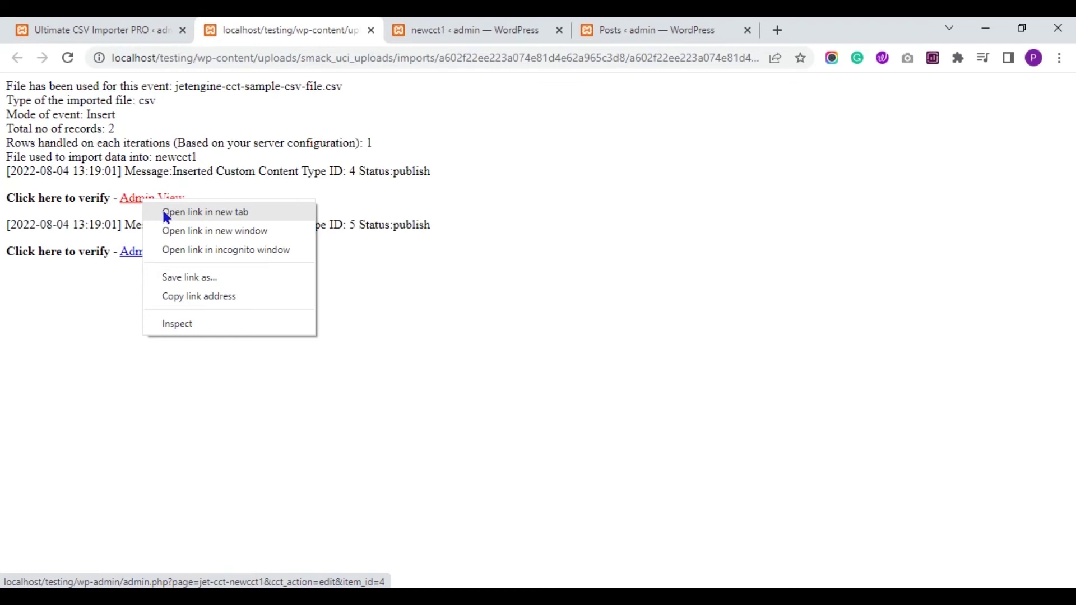
pyautogui.click(163, 213)
pyautogui.rightClick(147, 253)
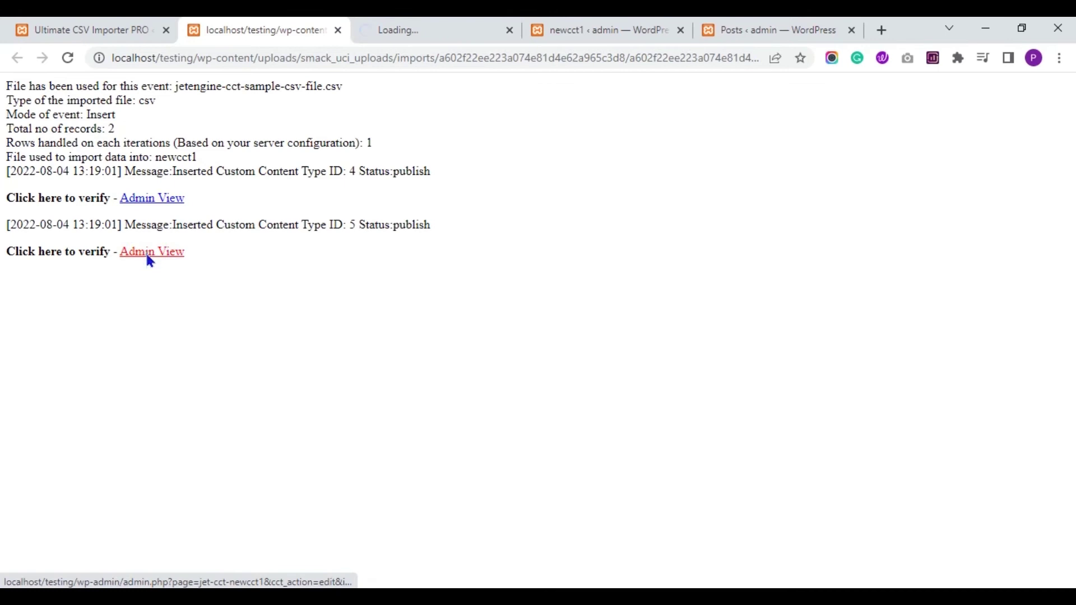
pyautogui.click(163, 267)
# Examine all field values of the first imported newcct1 item, from its text field through its related posts
pyautogui.click(409, 29)
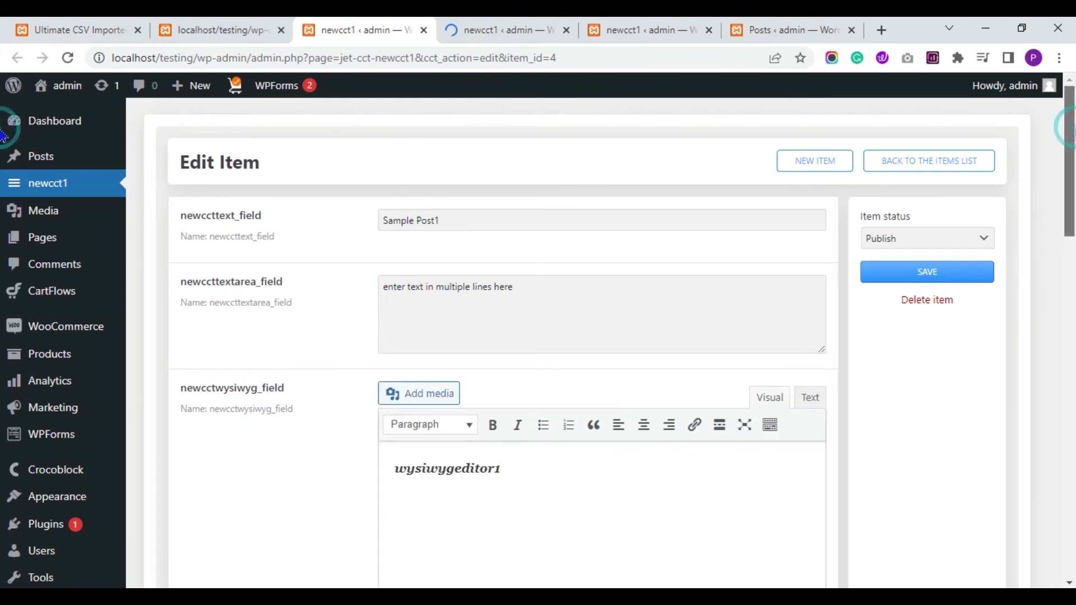
pyautogui.scroll(-2, 4, 140)
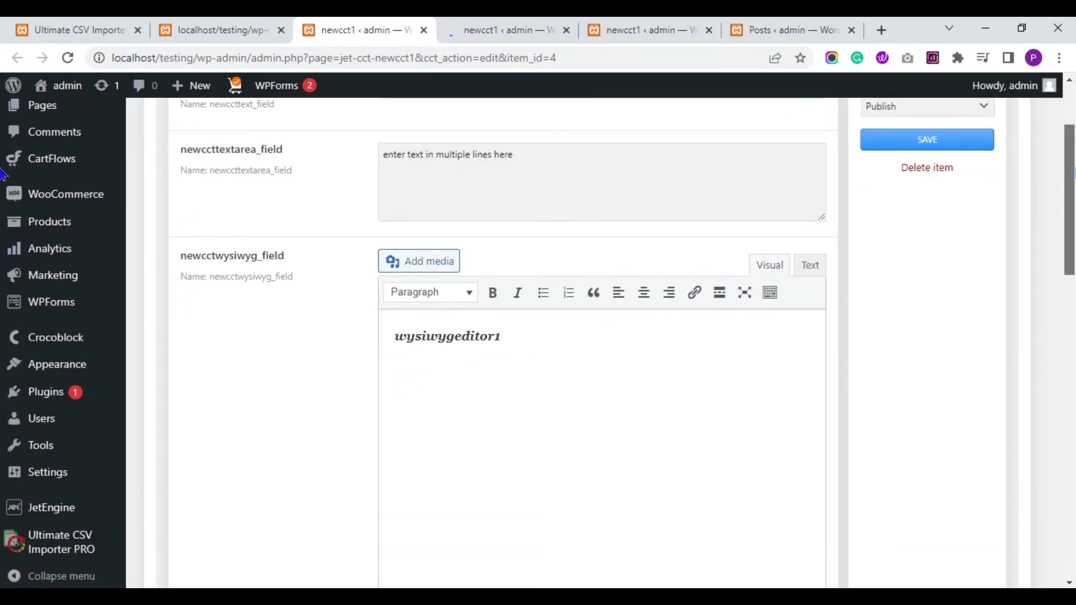
pyautogui.scroll(2, 3, 147)
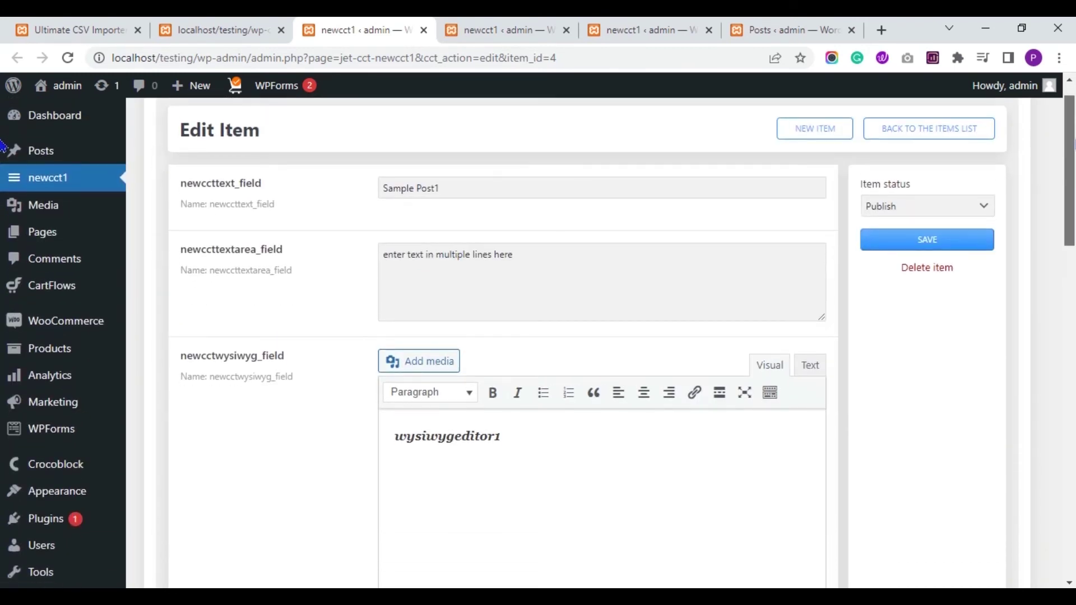
pyautogui.scroll(-6, 3, 147)
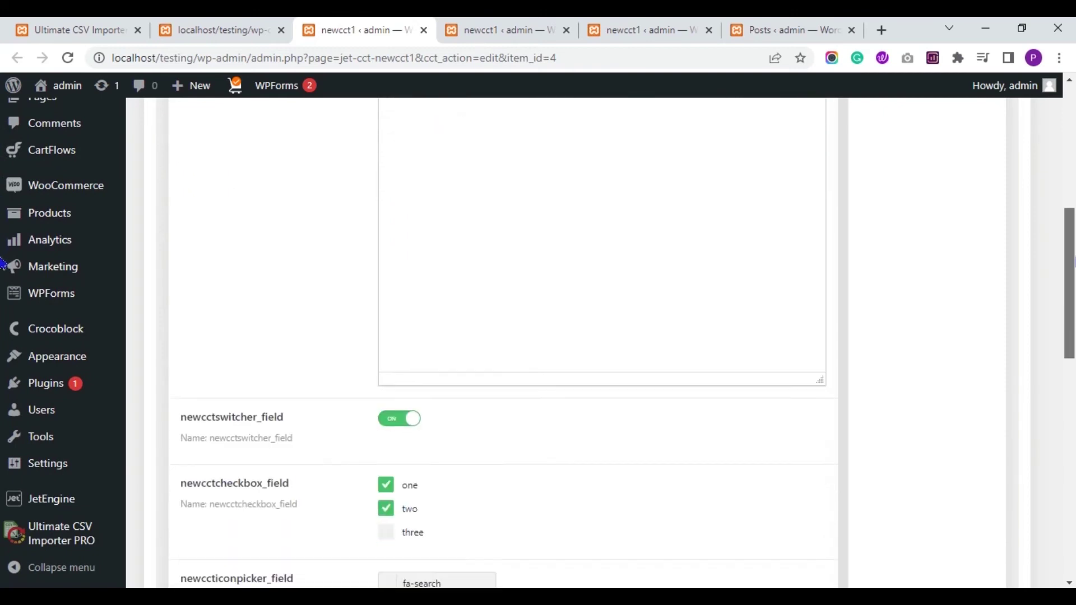
pyautogui.scroll(-9, 2, 263)
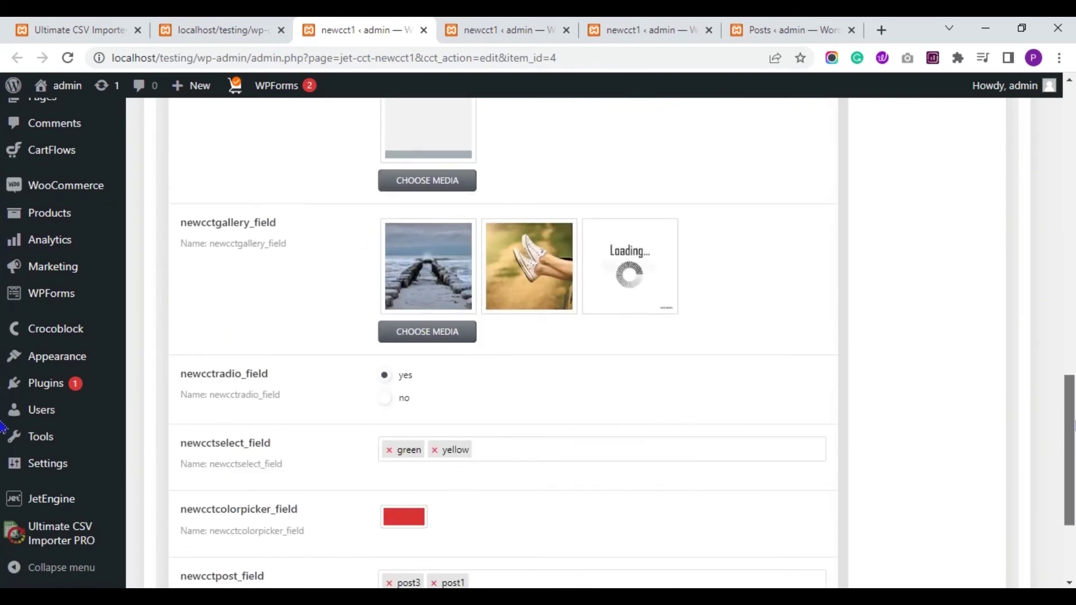
pyautogui.scroll(-3, 3, 429)
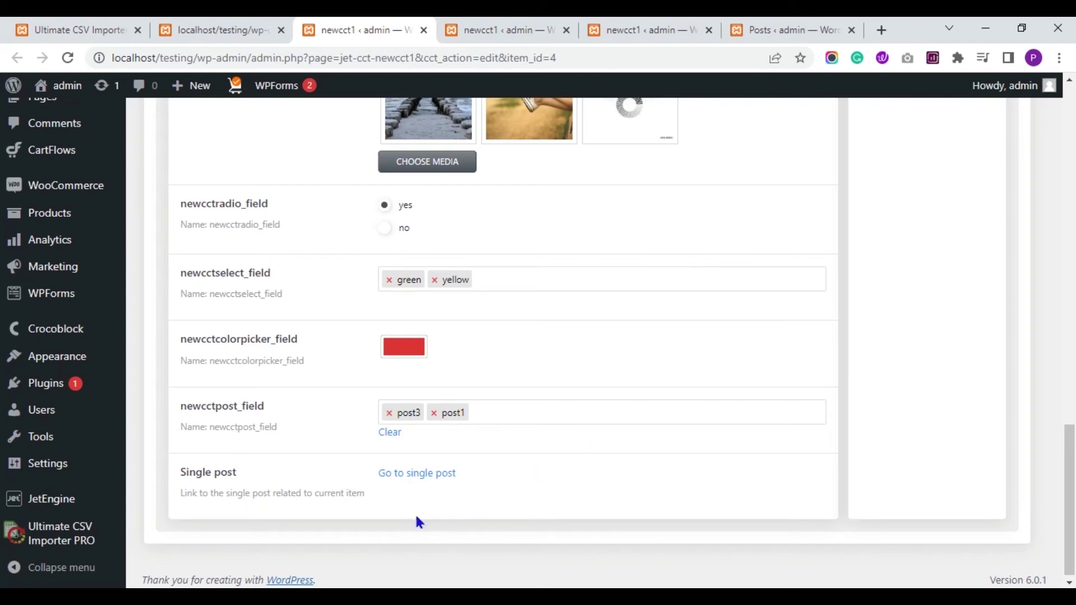
# Open the first item's linked single post in a new browser tab and compare its title and content with the item's fields
pyautogui.rightClick(416, 481)
pyautogui.click(444, 349)
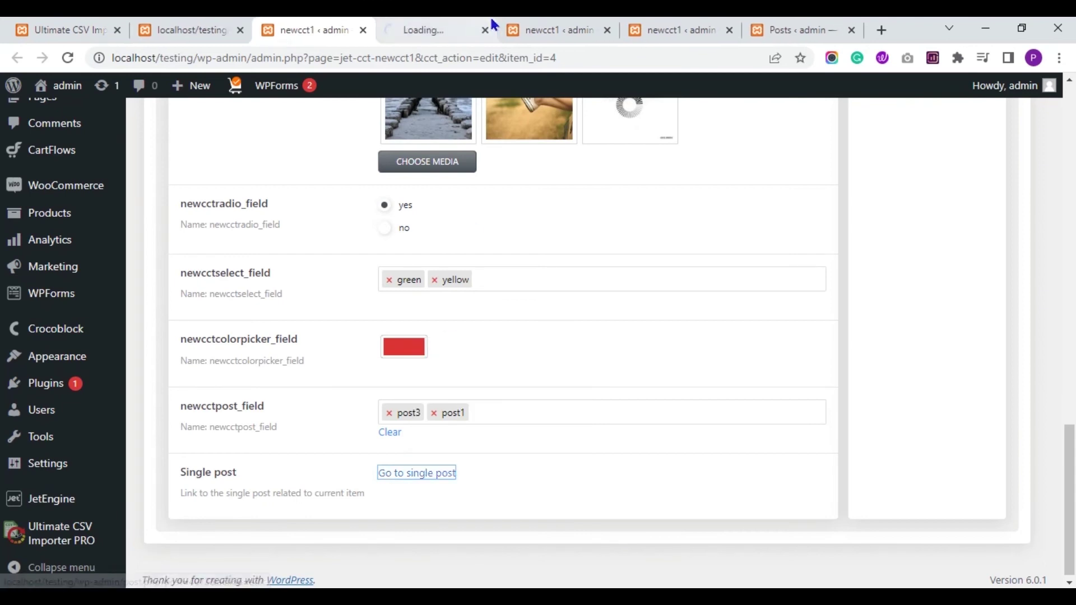
pyautogui.click(480, 25)
pyautogui.click(308, 25)
pyautogui.click(412, 22)
pyautogui.click(343, 27)
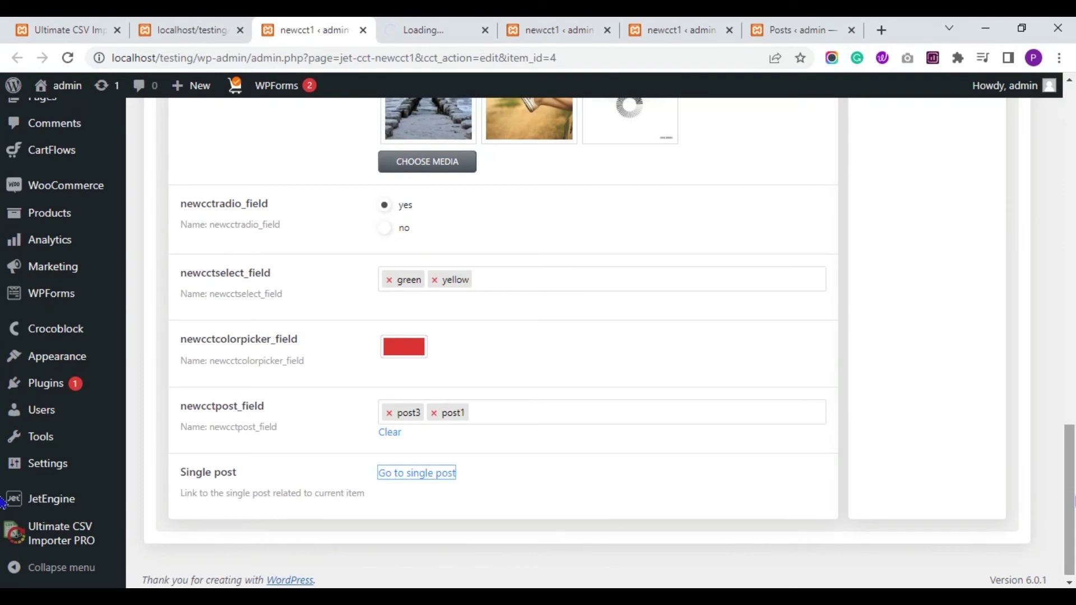
pyautogui.scroll(20, 1065, 224)
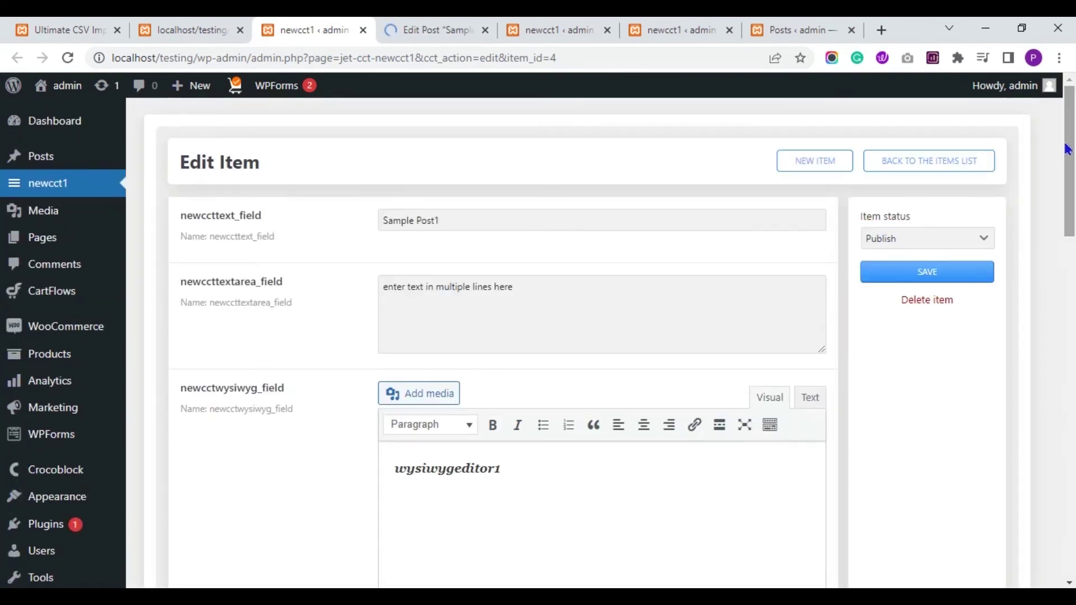
pyautogui.click(420, 25)
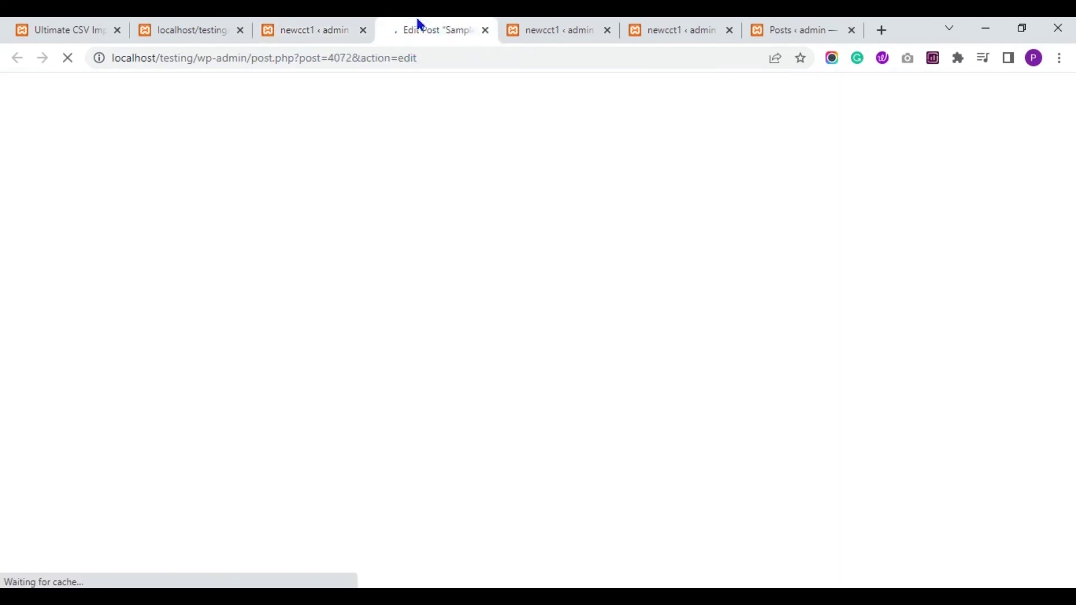
pyautogui.click(323, 28)
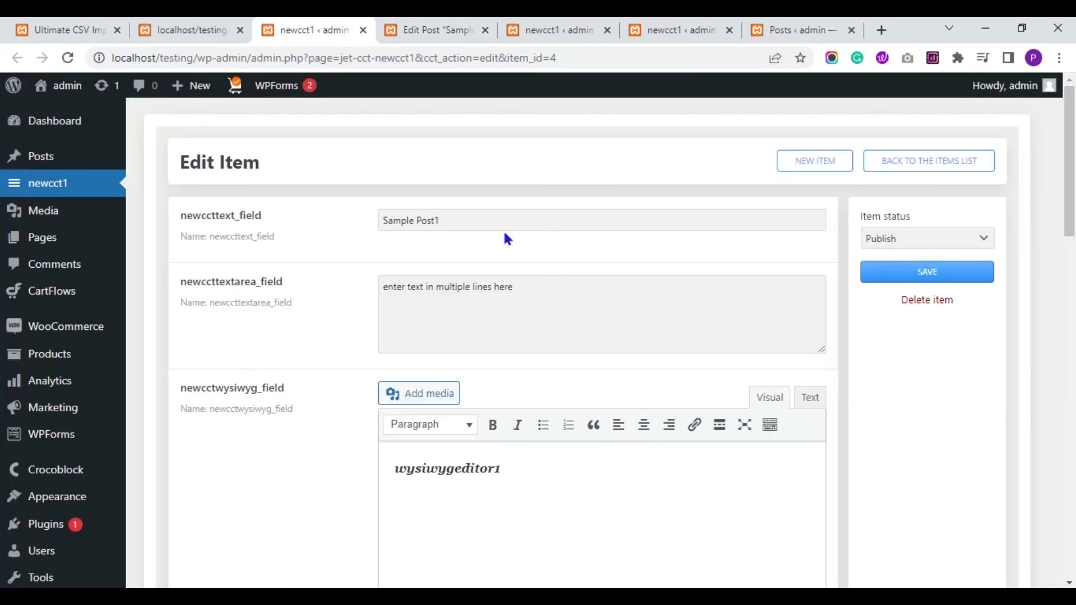
pyautogui.click(442, 30)
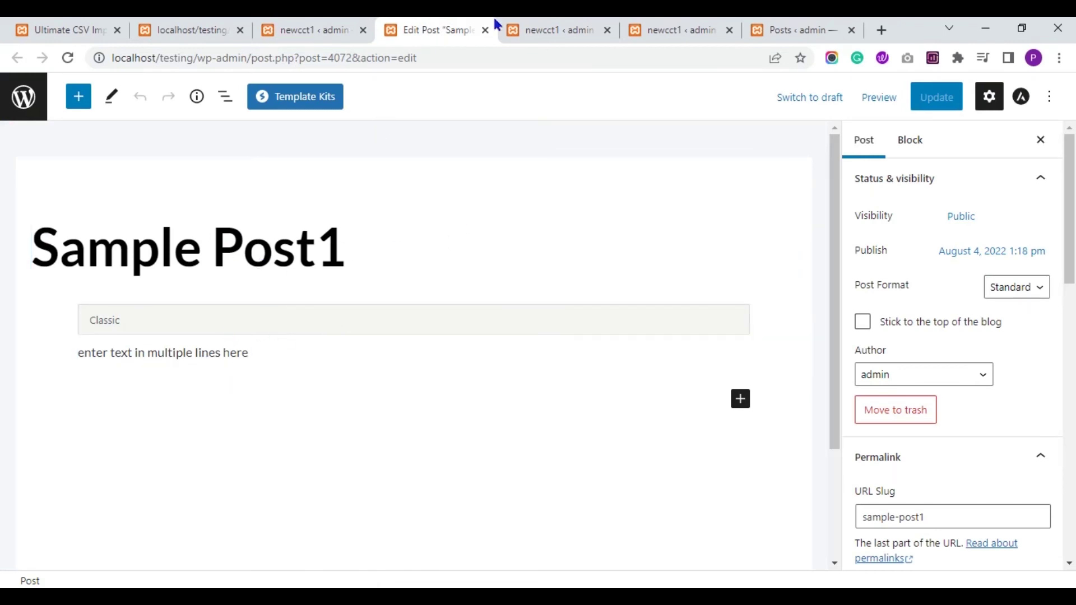
# Reload the newcct1 items list and the Posts list to check them for the imported entries
pyautogui.click(663, 29)
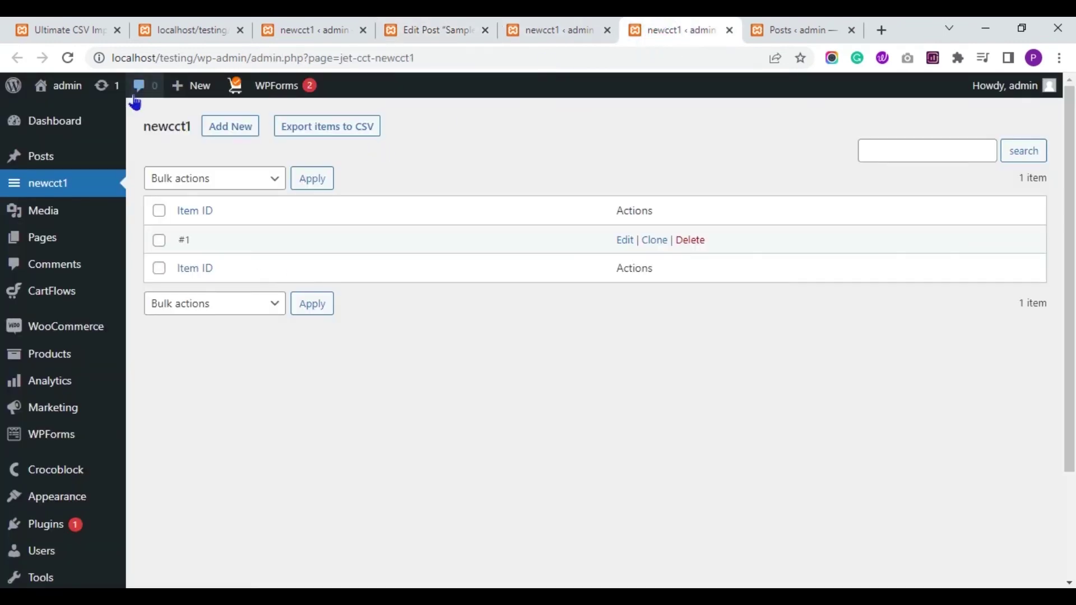
pyautogui.click(68, 59)
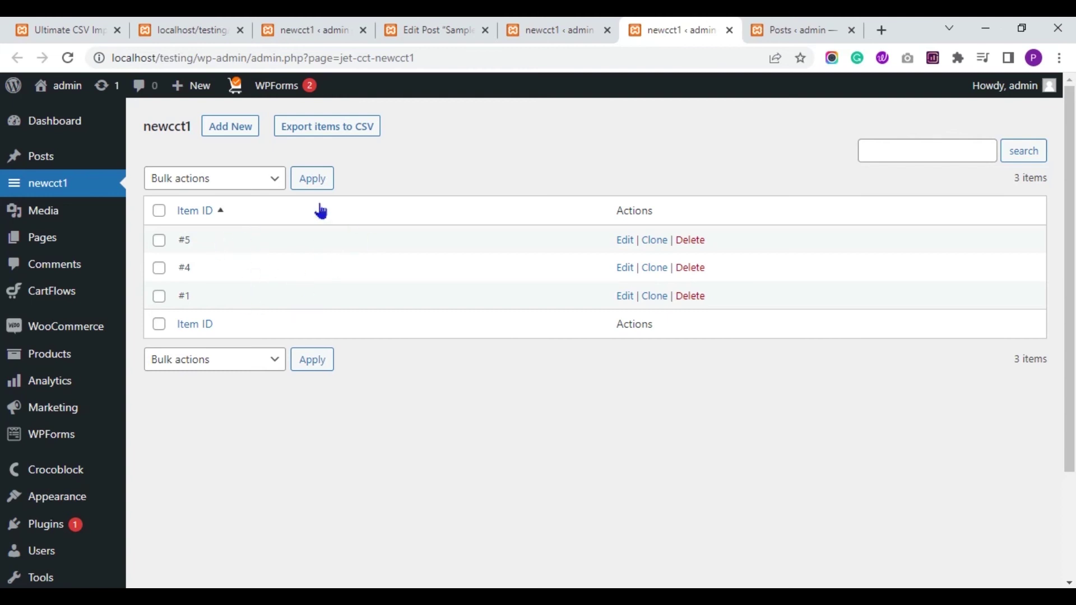
pyautogui.click(793, 26)
pyautogui.moveTo(213, 99)
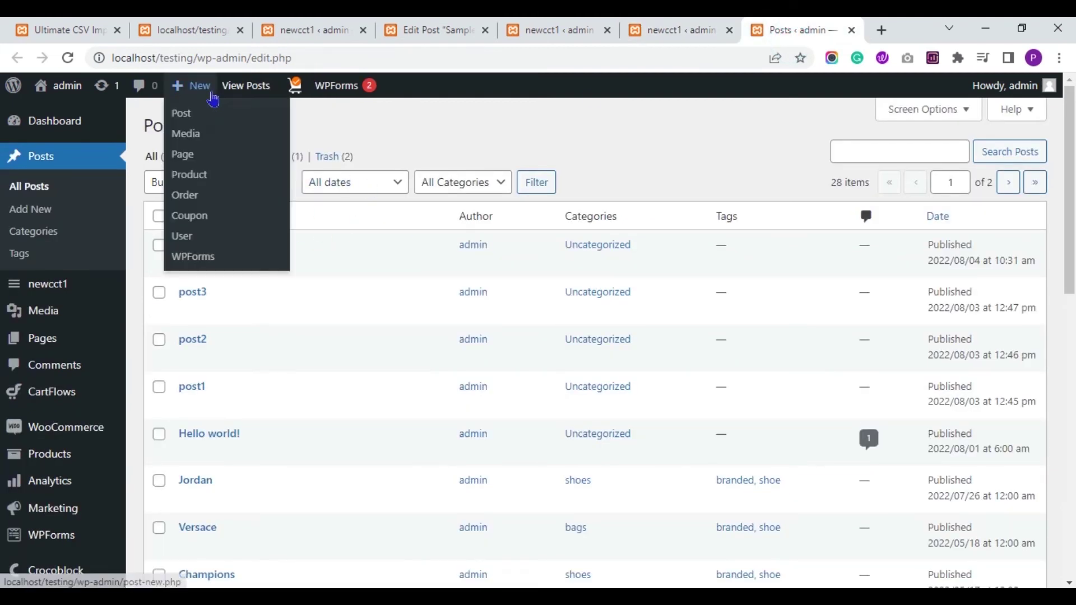
pyautogui.click(67, 61)
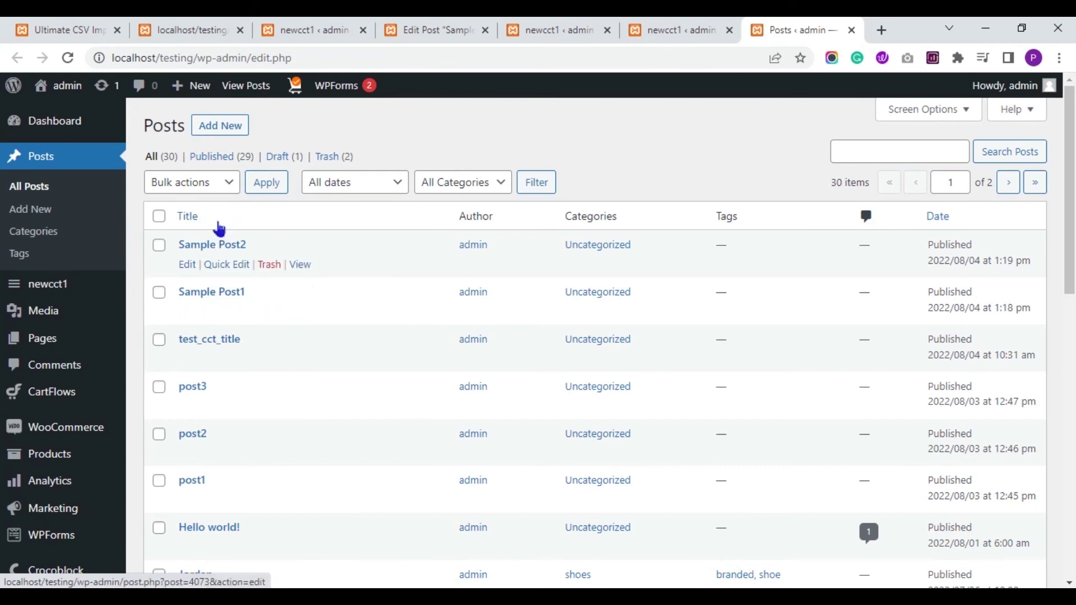
# Review the second imported item, the newcct1 items list, and the first item with its linked post once more
pyautogui.click(572, 30)
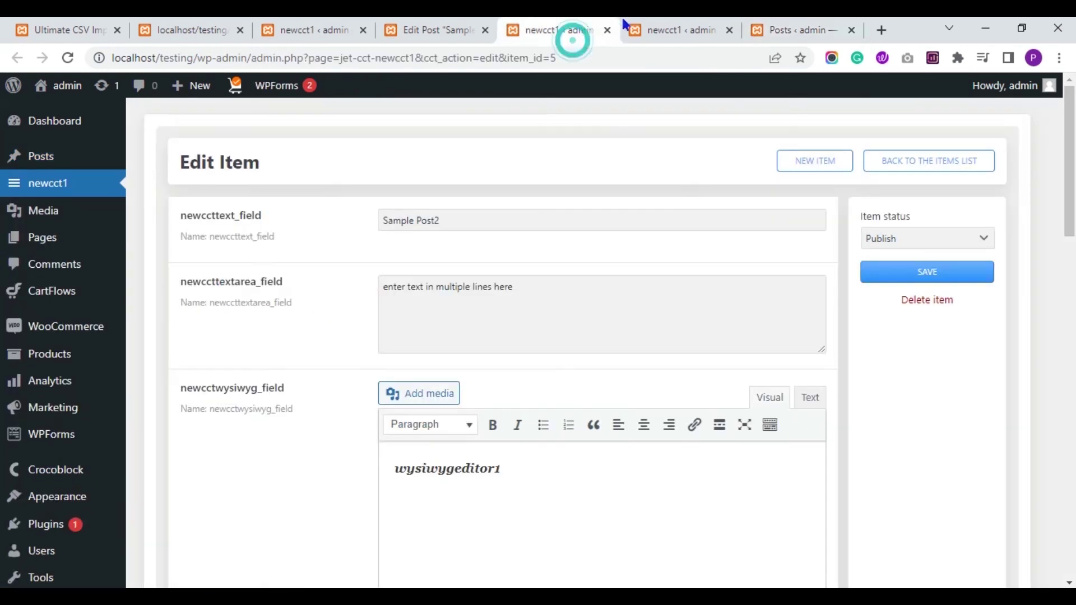
pyautogui.click(656, 30)
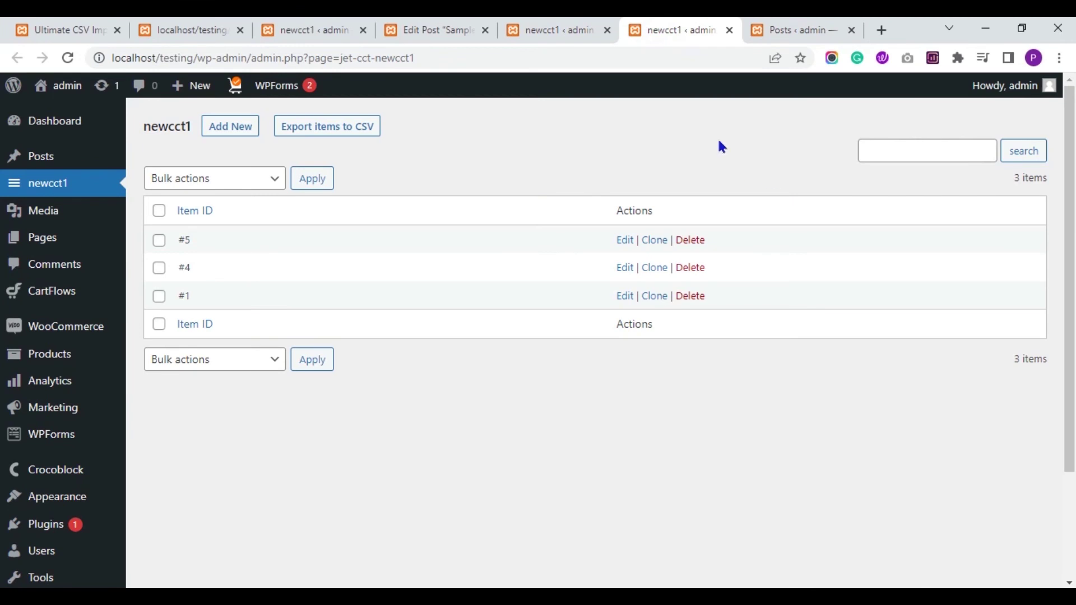
pyautogui.click(583, 29)
pyautogui.moveTo(1072, 166); pyautogui.dragTo(1072, 114)
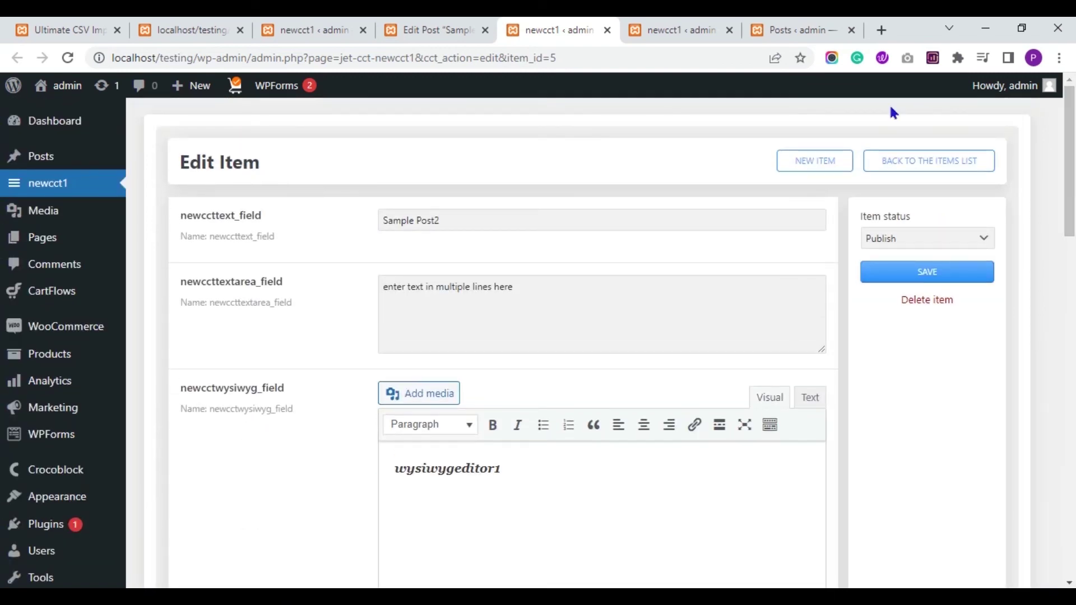
pyautogui.click(855, 112)
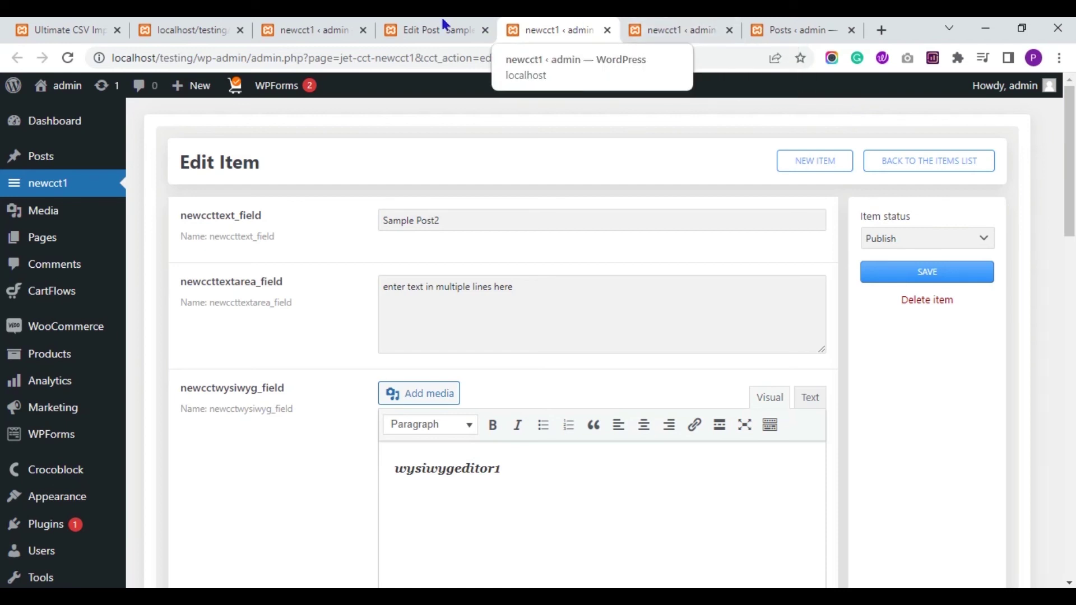
pyautogui.click(417, 30)
pyautogui.click(327, 25)
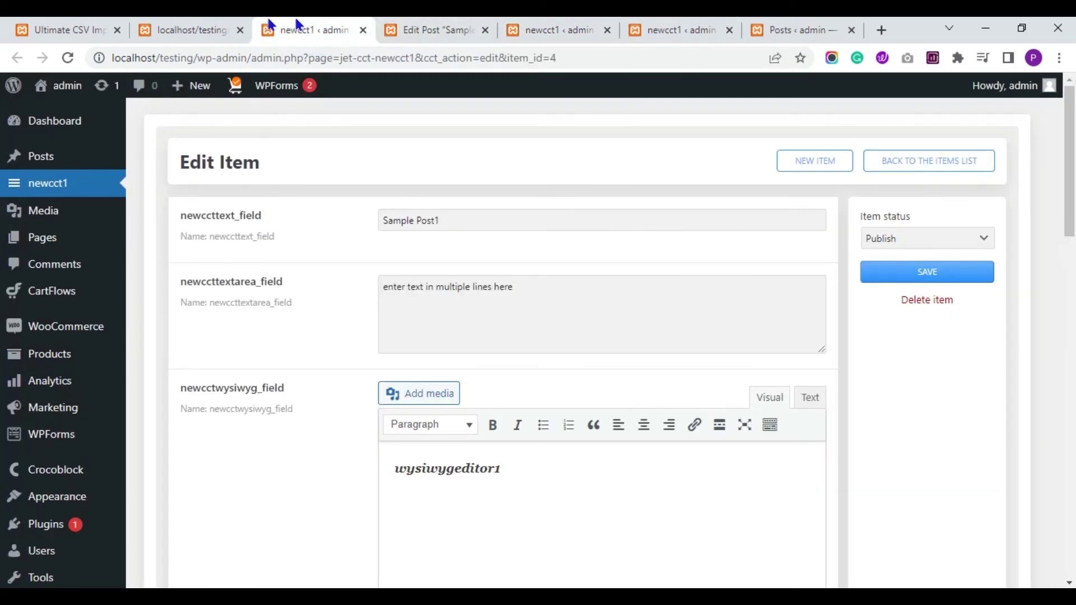
# Close the item, post, list and log tabs, and leave the finished import for the importer's file upload page
pyautogui.click(363, 30)
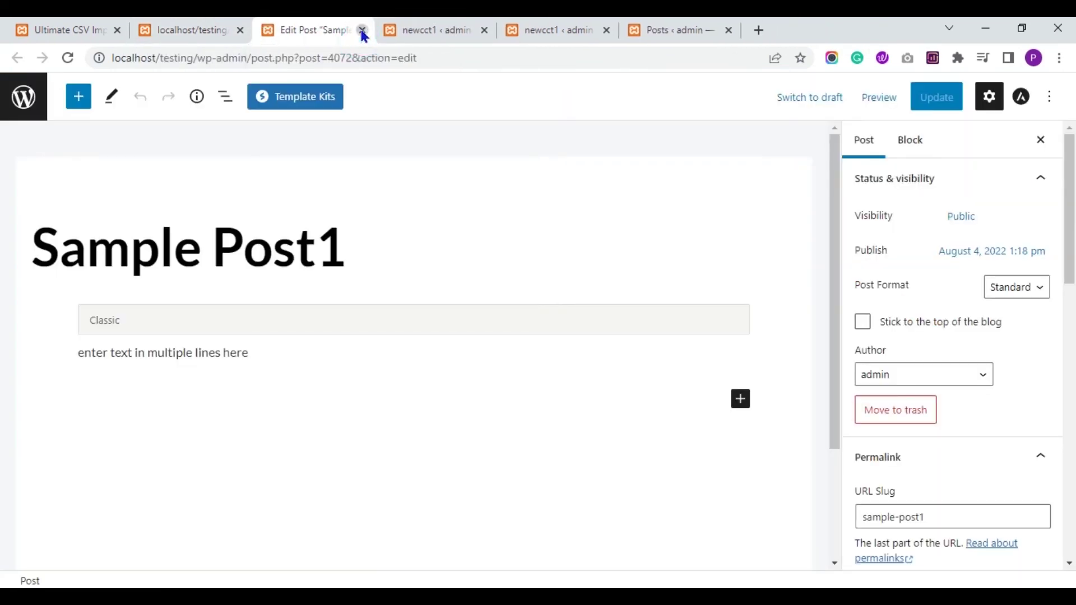
pyautogui.click(363, 30)
pyautogui.click(362, 30)
pyautogui.click(363, 30)
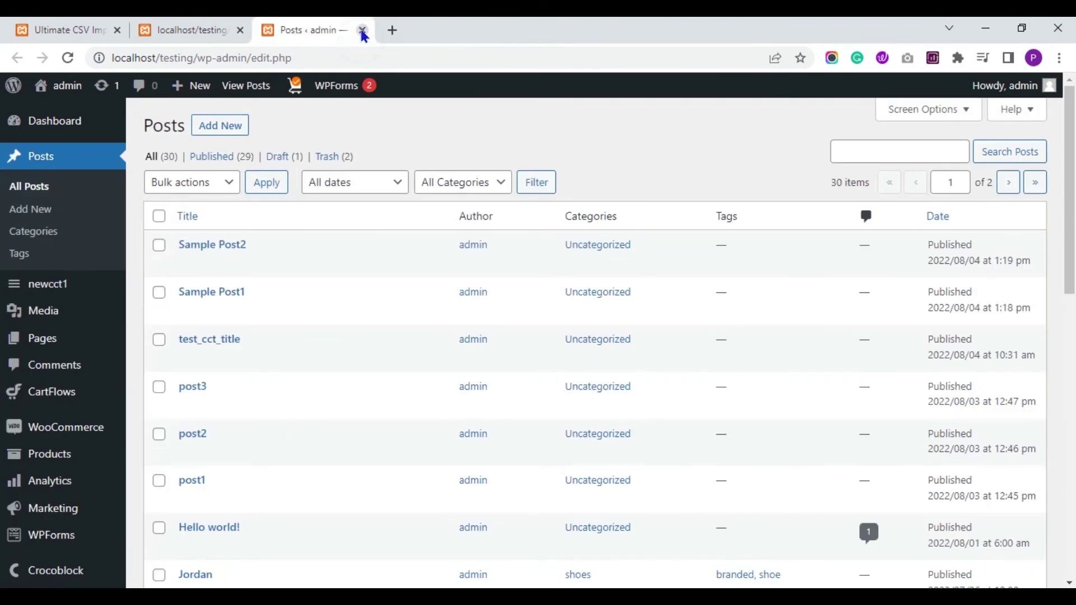
pyautogui.click(363, 33)
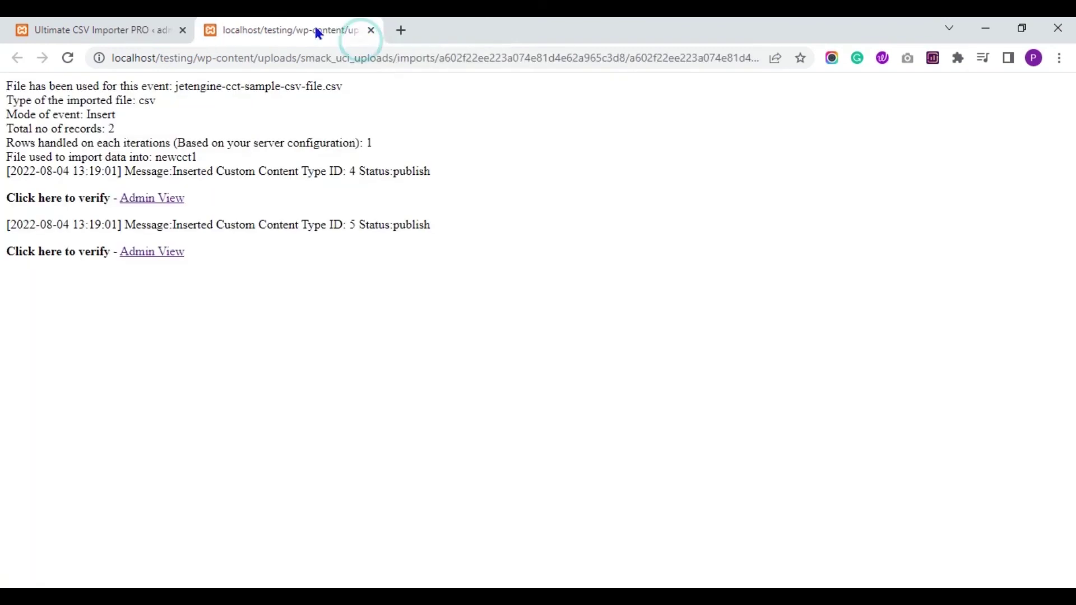
pyautogui.click(366, 32)
pyautogui.click(569, 164)
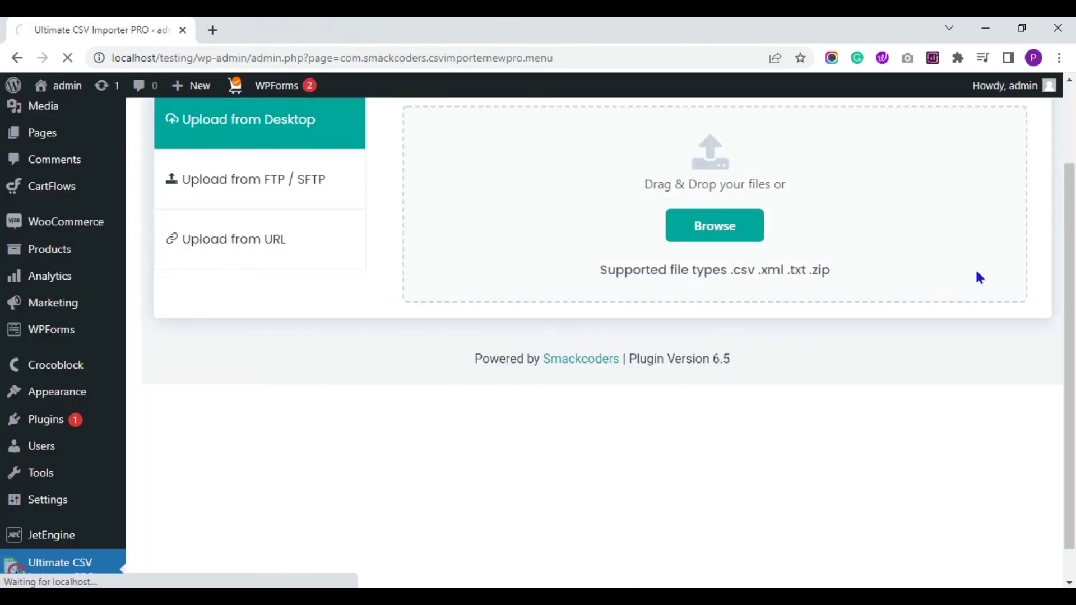
# Select the newcct1 custom post type as the module to export and continue to the saved templates
pyautogui.moveTo(1071, 267); pyautogui.dragTo(1072, 191)
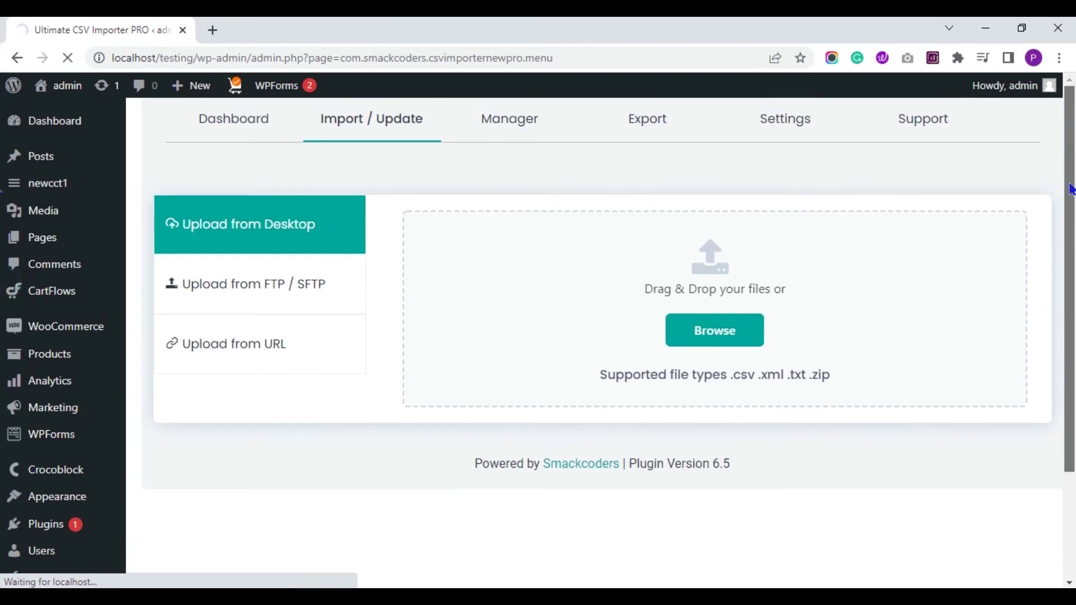
pyautogui.click(656, 133)
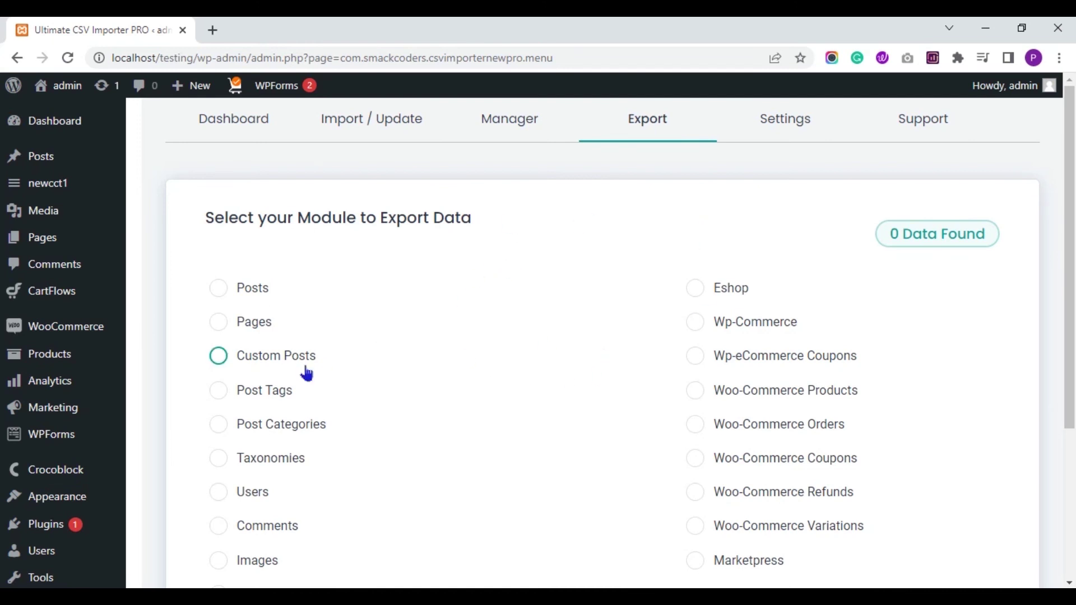
pyautogui.click(266, 364)
pyautogui.click(474, 361)
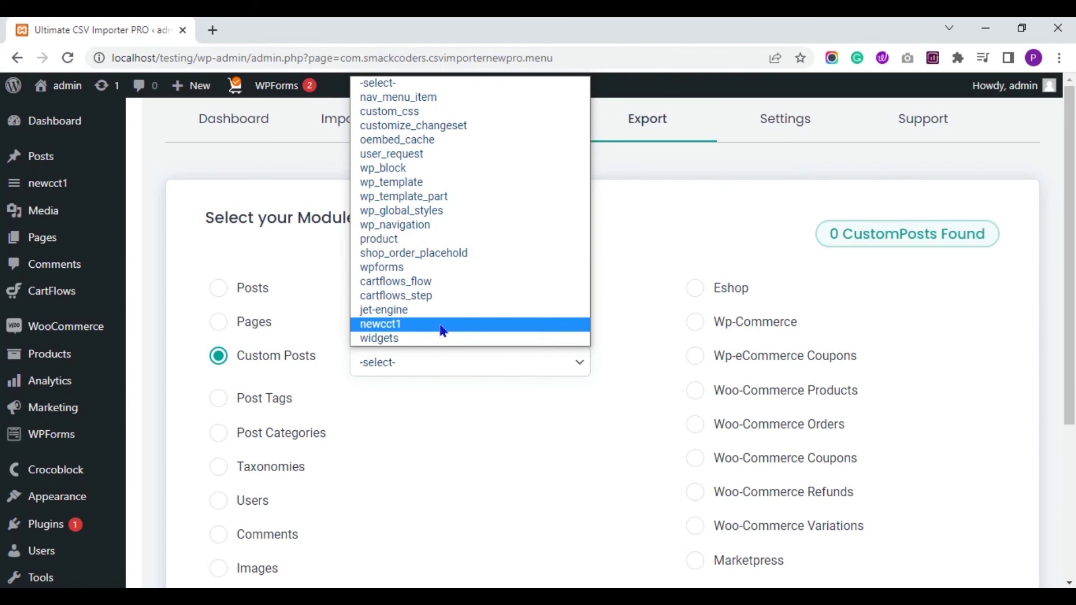
pyautogui.click(407, 325)
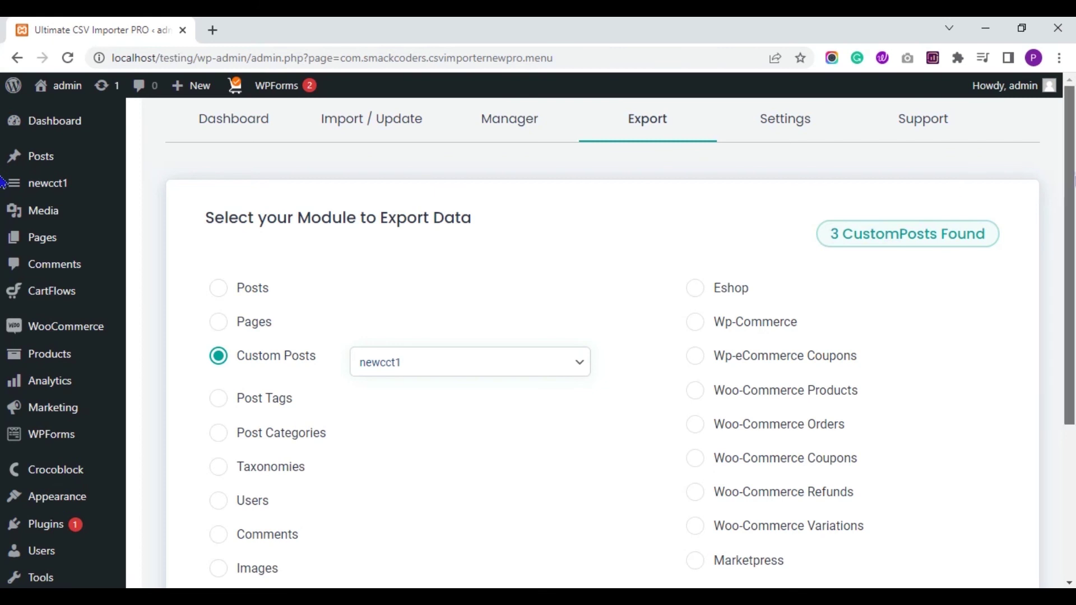
pyautogui.scroll(-4, 953, 188)
pyautogui.click(955, 434)
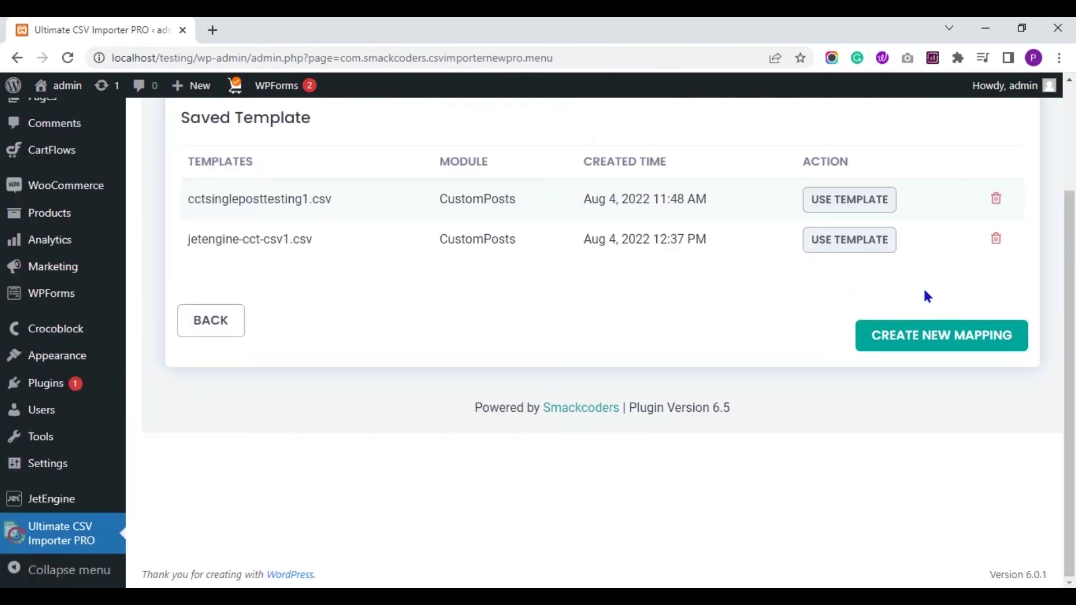
# Create a new export mapping and name the export file jetengine-cct-exp1
pyautogui.click(903, 336)
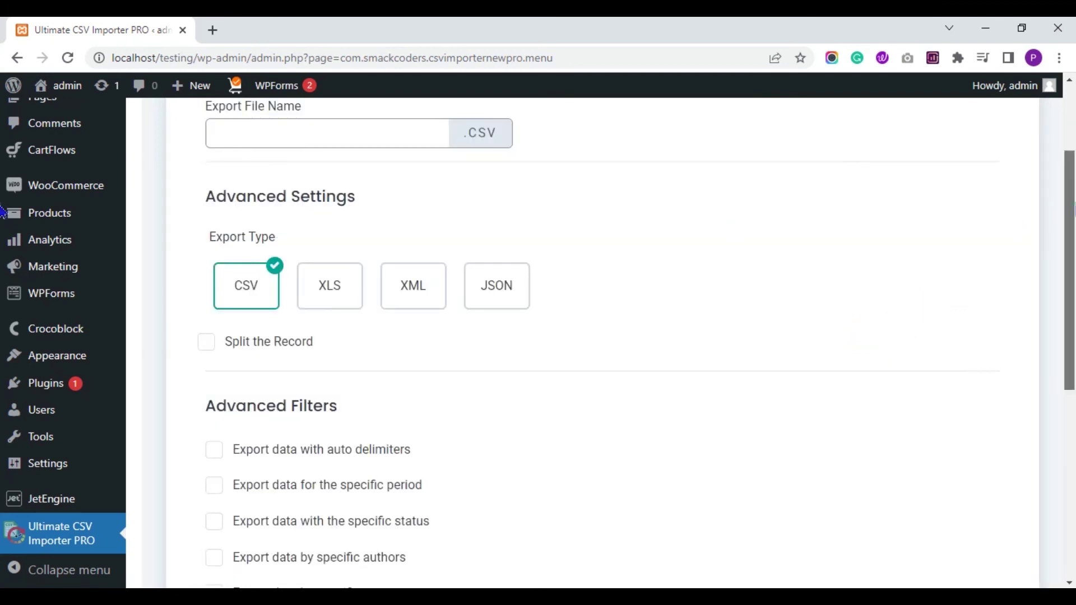
pyautogui.moveTo(1069, 219); pyautogui.dragTo(1012, 116)
pyautogui.click(328, 265)
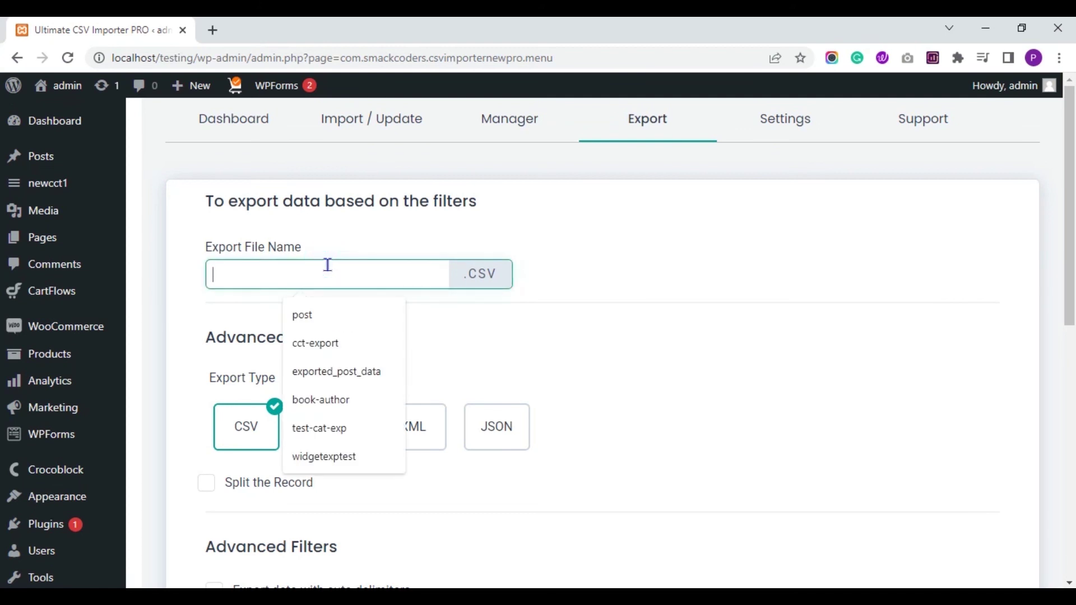
pyautogui.write('jetengine-cct')
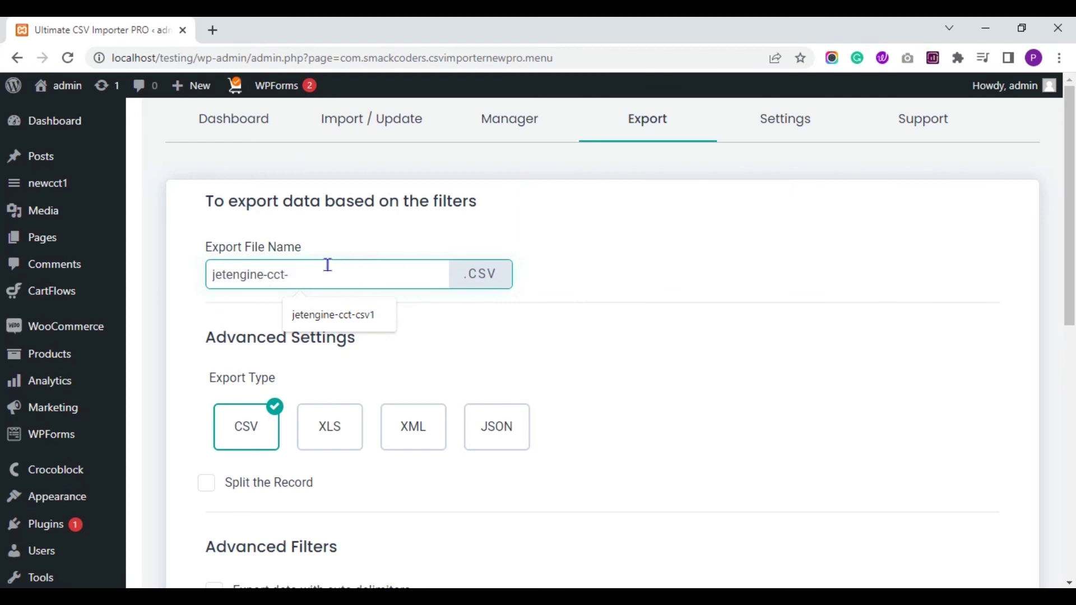
pyautogui.write('-exp1')
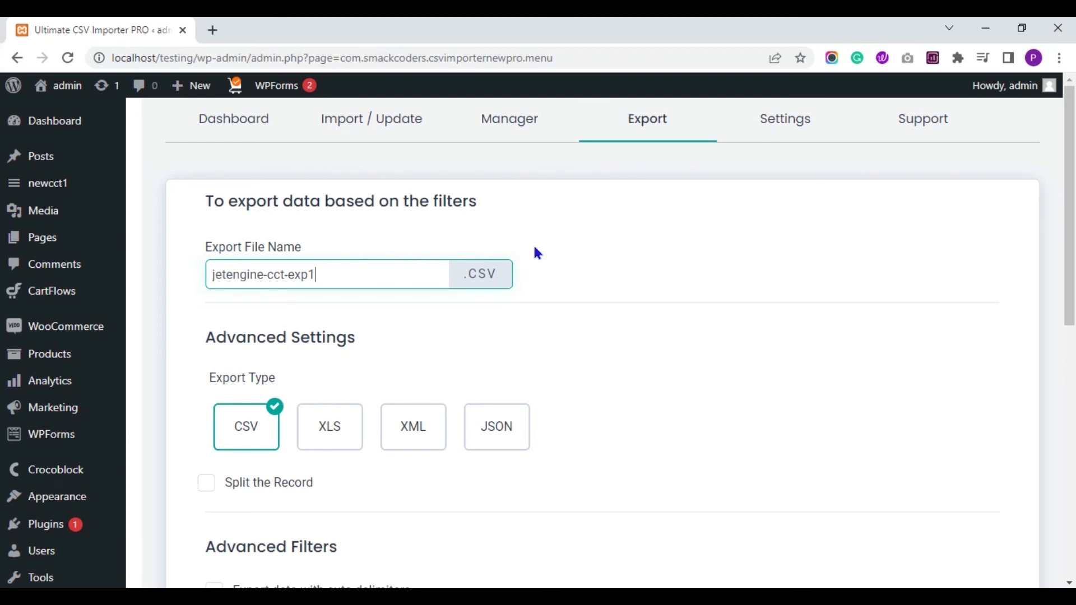
pyautogui.click(535, 246)
# Preview the record splitting and export scheduling options, leaving both turned off
pyautogui.scroll(-4, 212, 276)
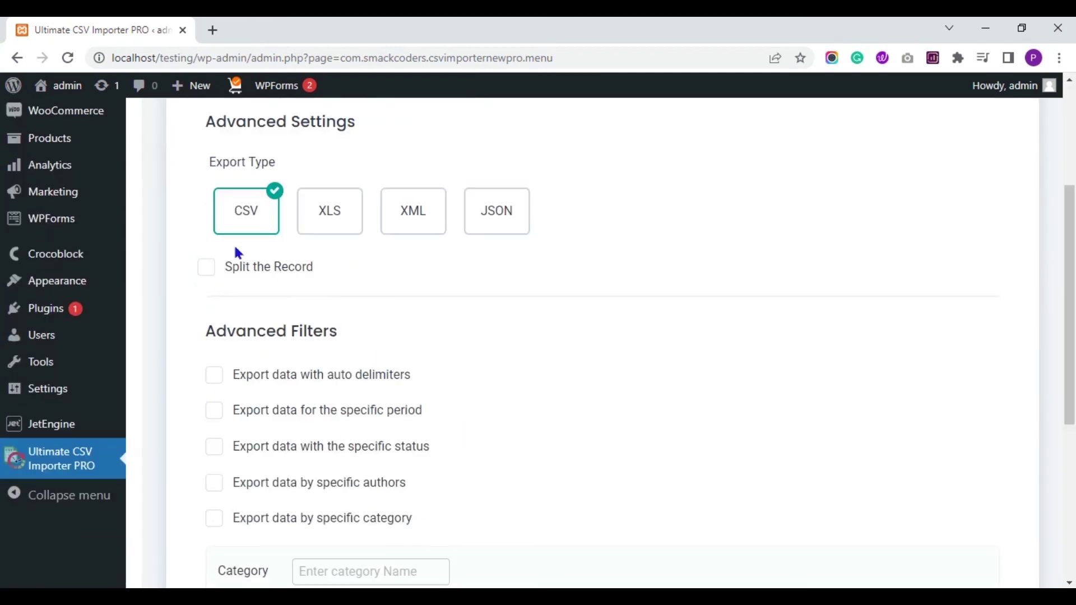
pyautogui.click(211, 274)
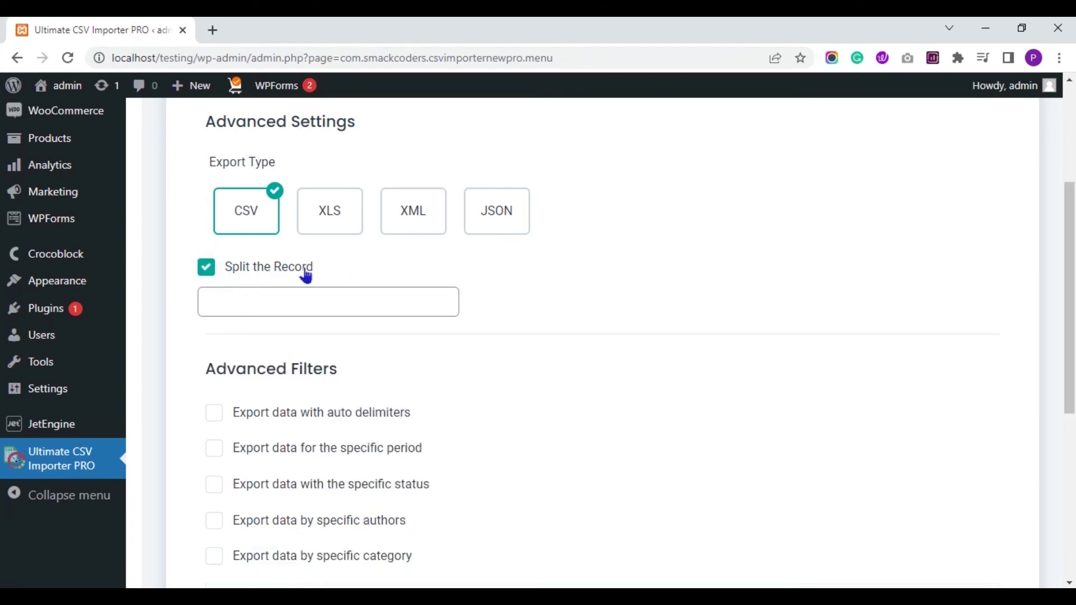
pyautogui.click(207, 266)
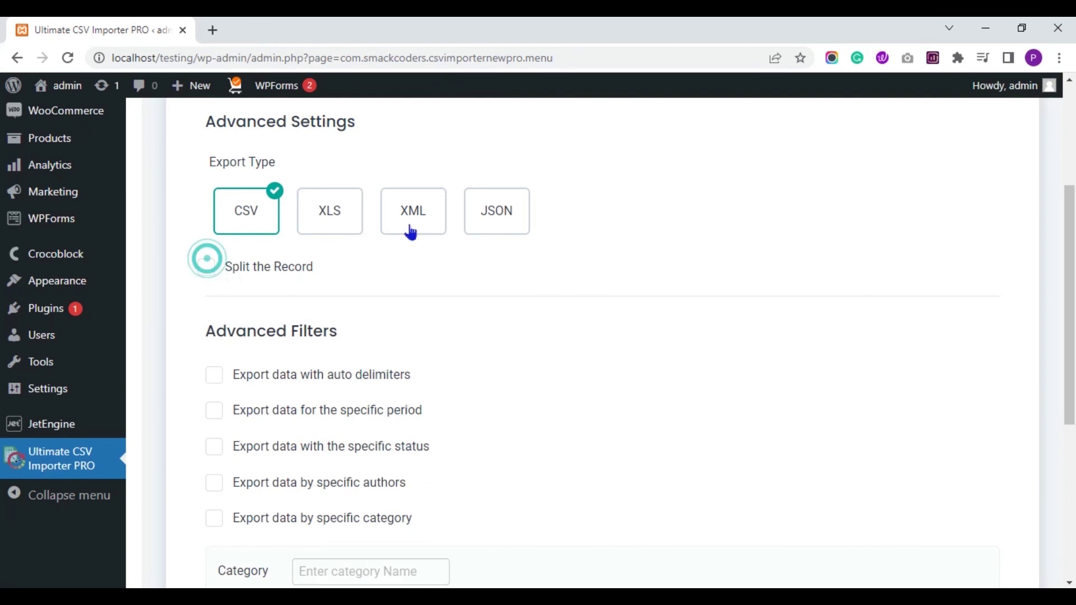
pyautogui.scroll(-3, 3, 369)
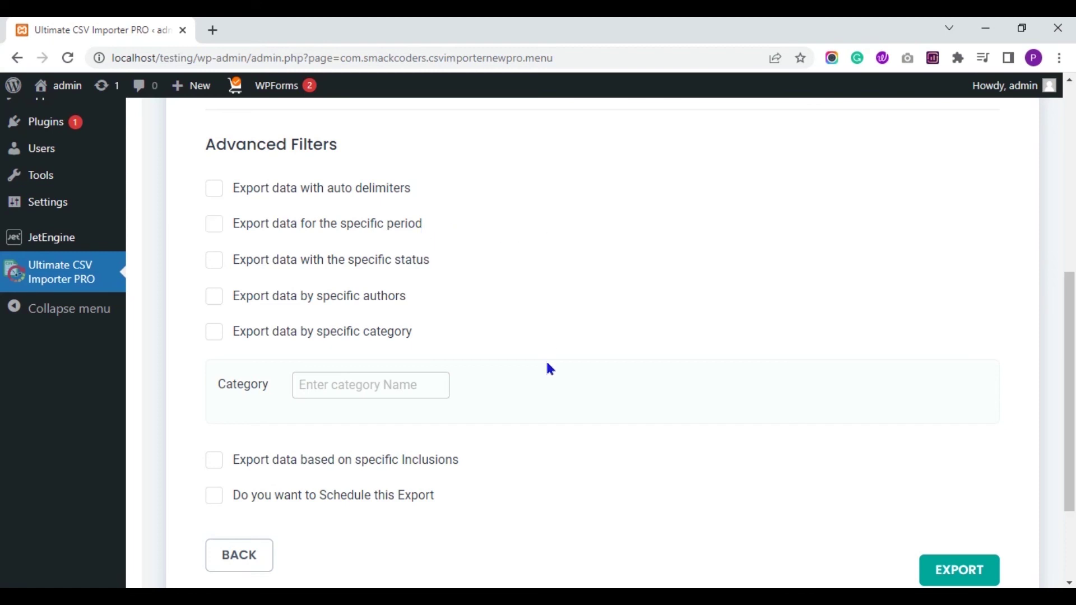
pyautogui.moveTo(1070, 359); pyautogui.dragTo(1070, 423)
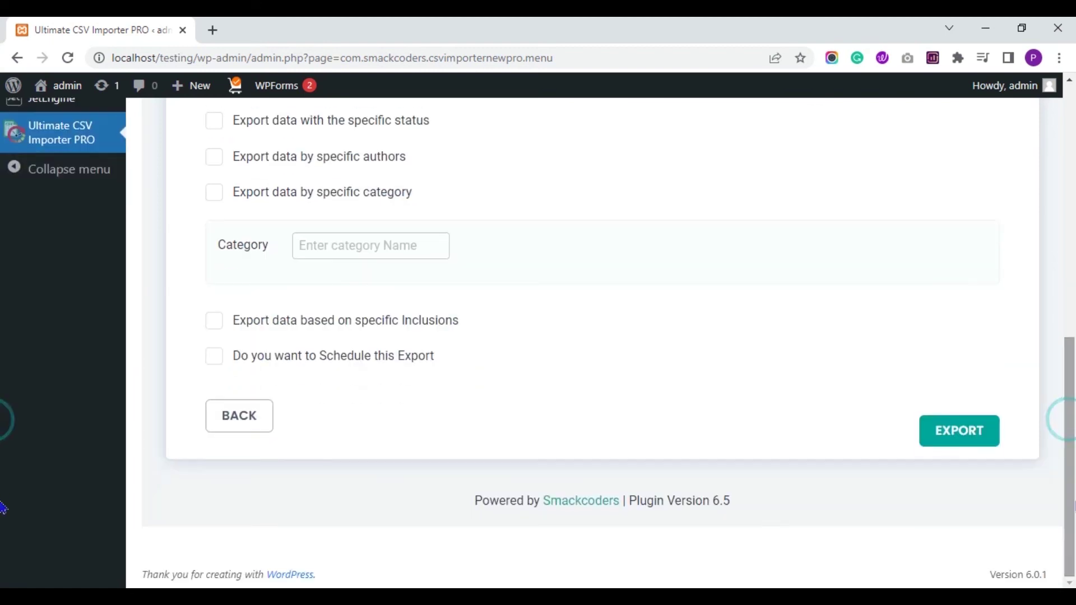
pyautogui.click(216, 358)
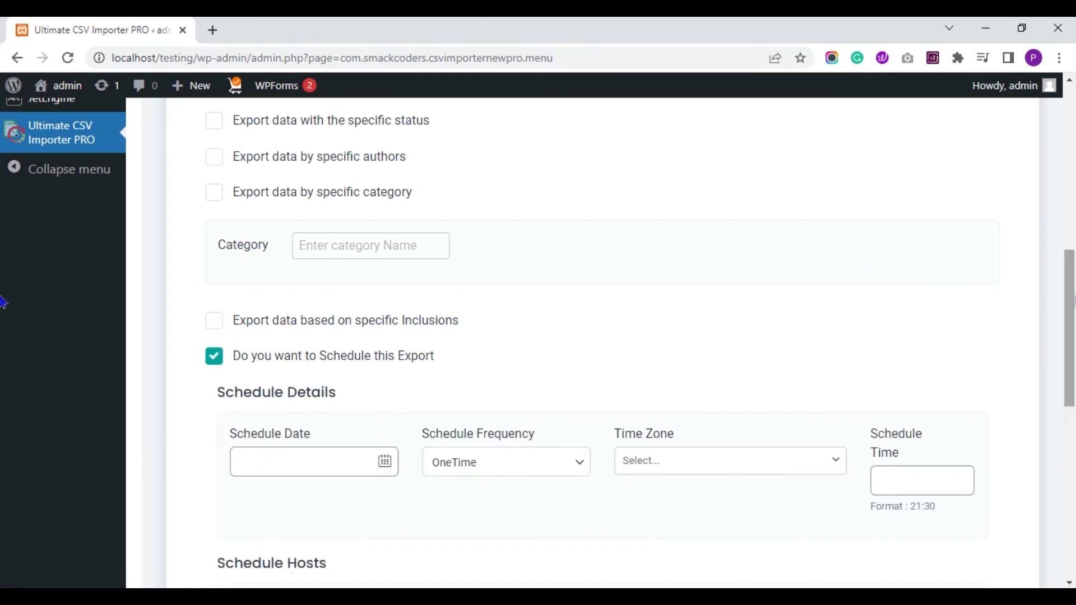
pyautogui.scroll(-4, 5, 303)
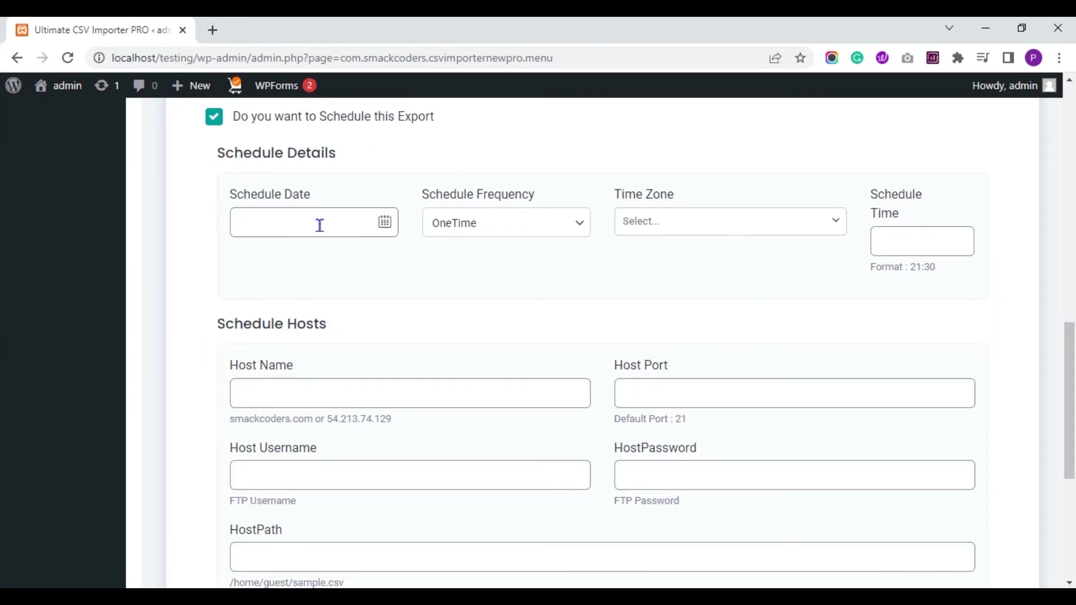
pyautogui.click(218, 126)
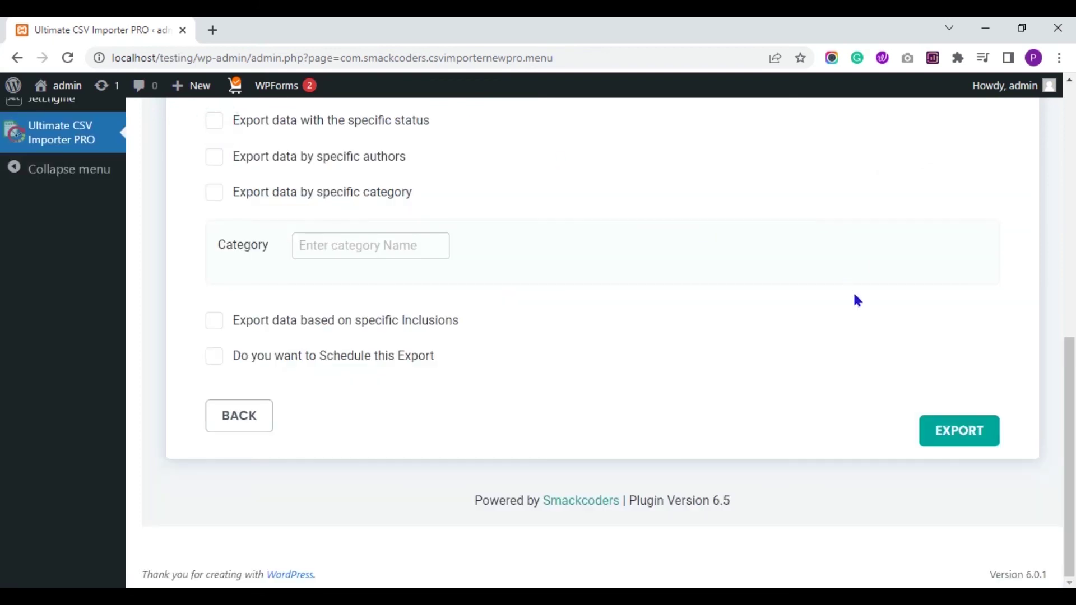
# Run the newcct1 export without filters and download the exported CSV file
pyautogui.scroll(1, 1072, 373)
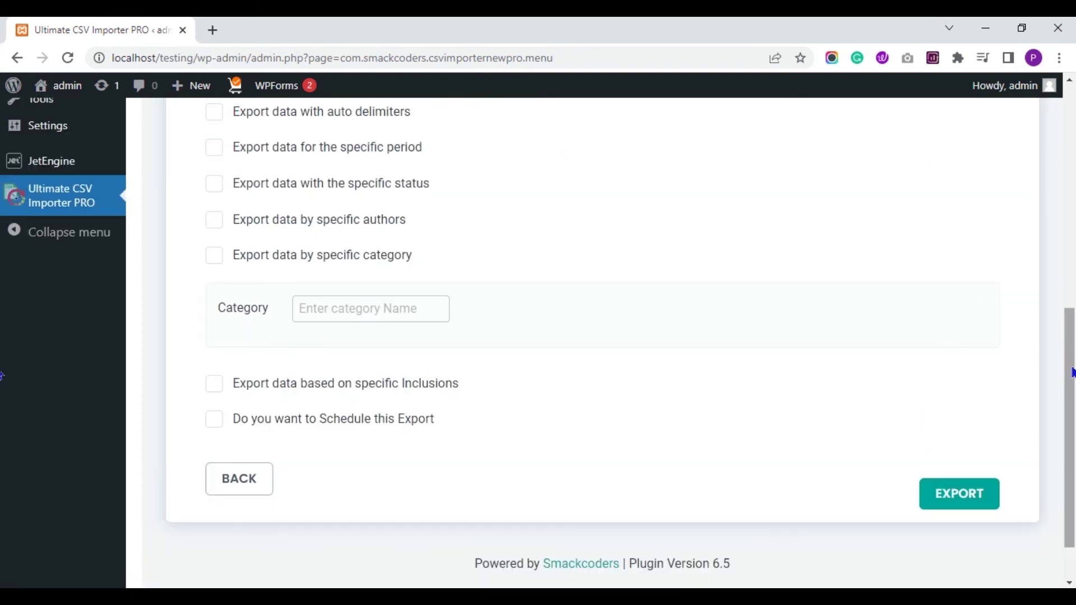
pyautogui.click(975, 512)
pyautogui.moveTo(1073, 336); pyautogui.dragTo(1064, 248)
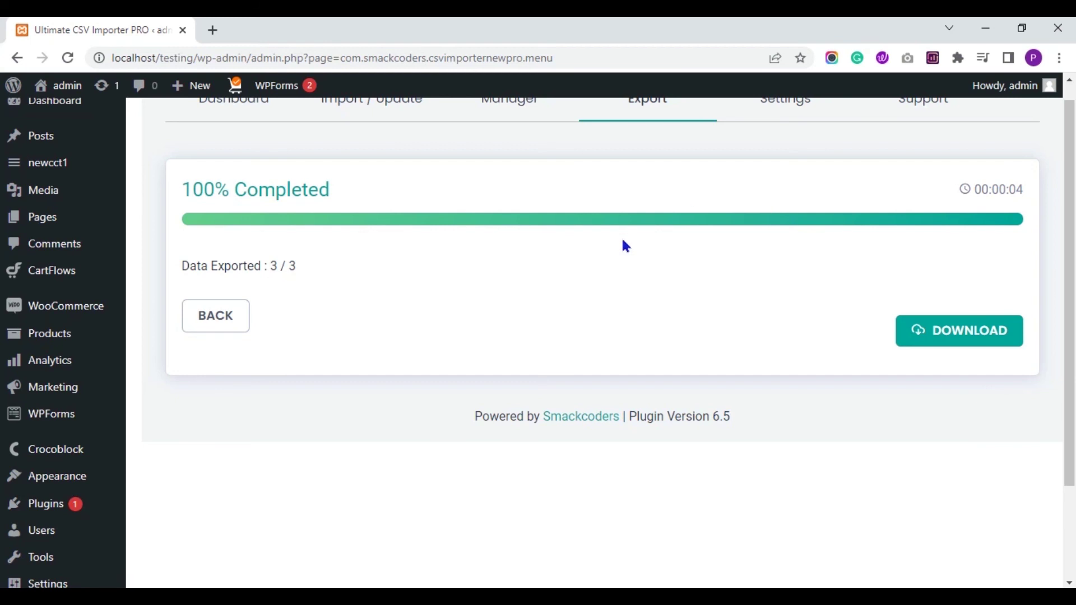
pyautogui.click(966, 335)
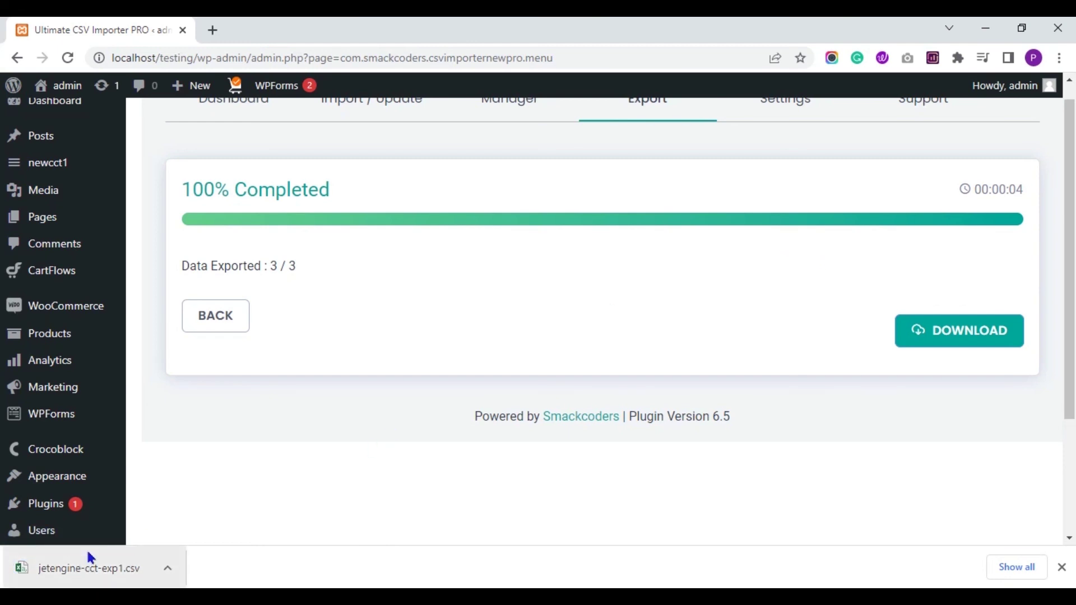
# Open the downloaded jetengine-cct-exp1.csv in Excel and examine the exported field values of the record with ID 4
pyautogui.click(70, 566)
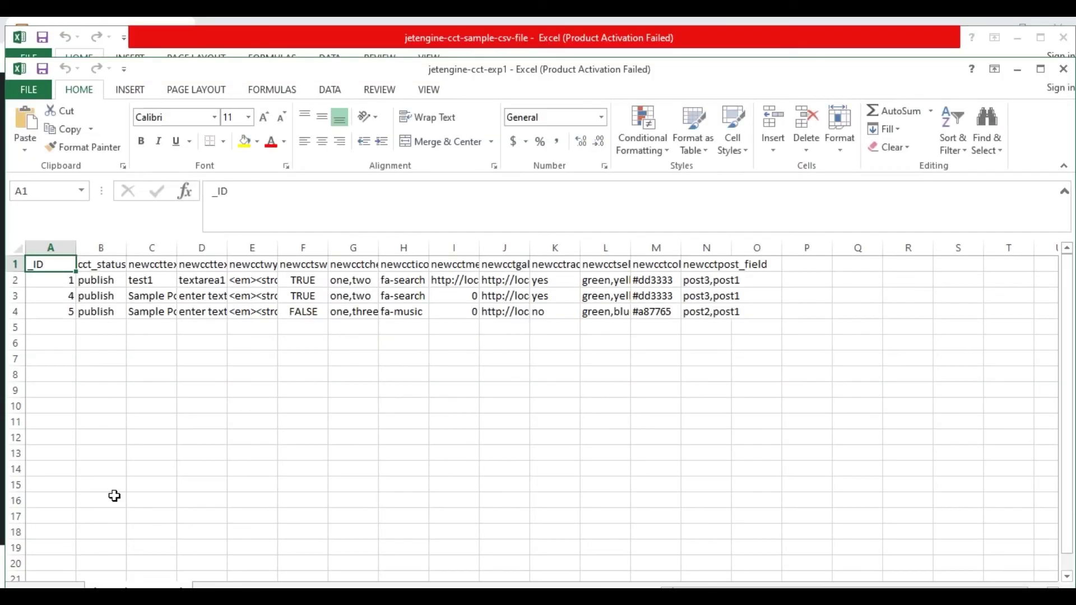
pyautogui.click(60, 296)
pyautogui.press('Right')
pyautogui.press('Right')
pyautogui.press('Right')
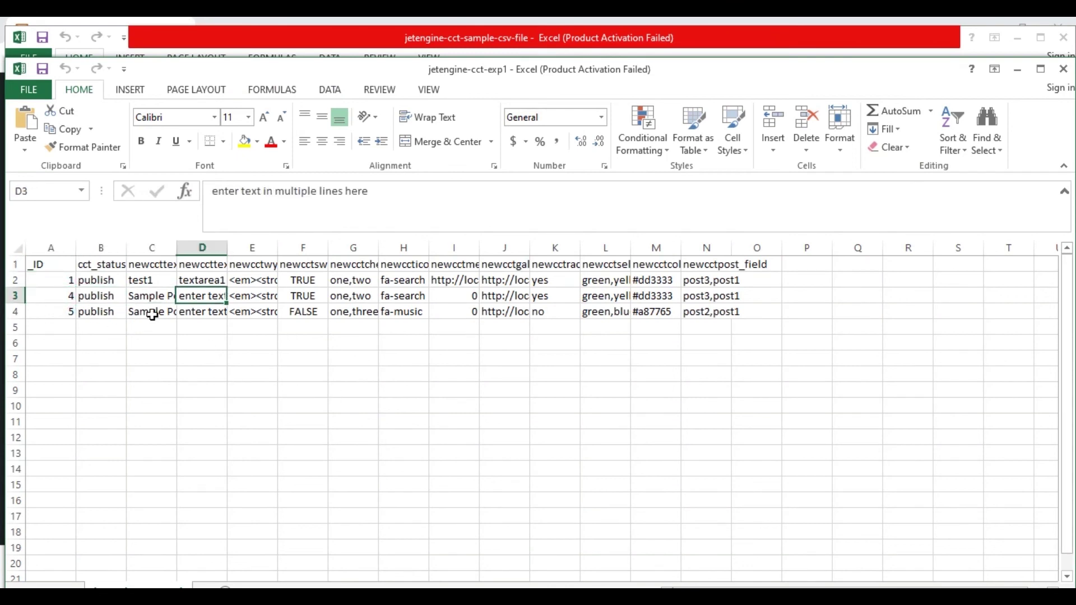
pyautogui.press('Left')
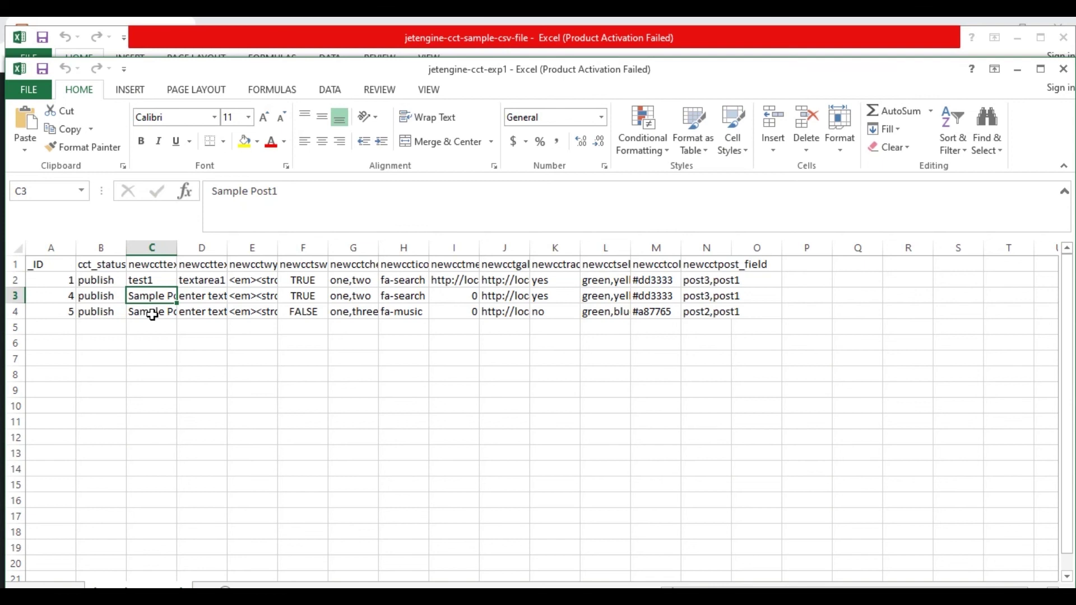
pyautogui.press('Left')
pyautogui.press('Right')
pyautogui.press('Right')
pyautogui.press('Right')
pyautogui.press('Right')
pyautogui.press('Right')
pyautogui.press('Right')
pyautogui.press('Right')
pyautogui.press('Right')
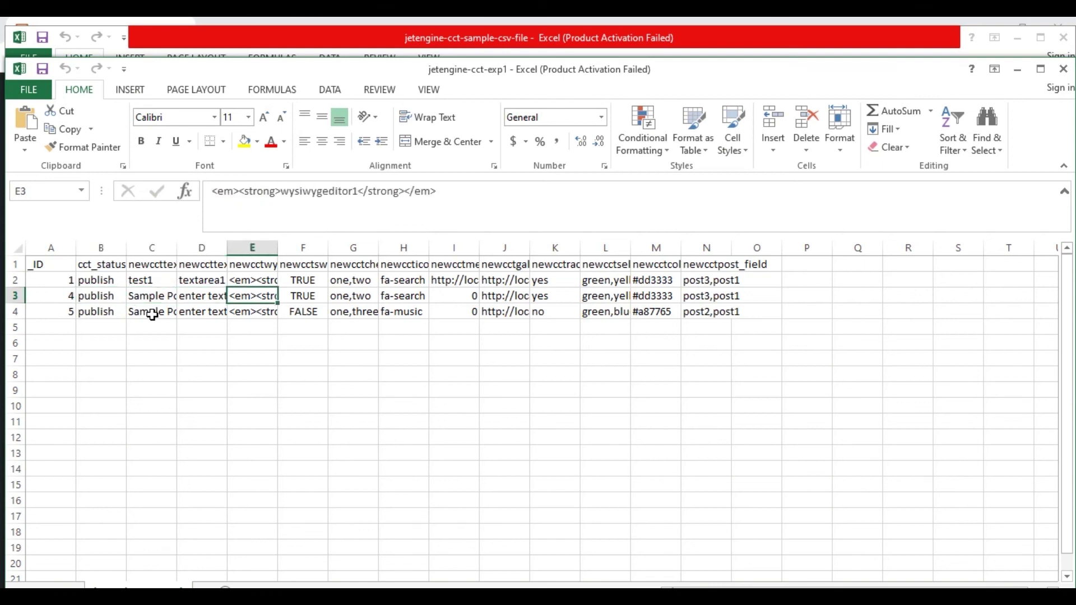
pyautogui.press('Right')
pyautogui.press('Right')
pyautogui.press('Right')
pyautogui.press('Right')
pyautogui.press('Right')
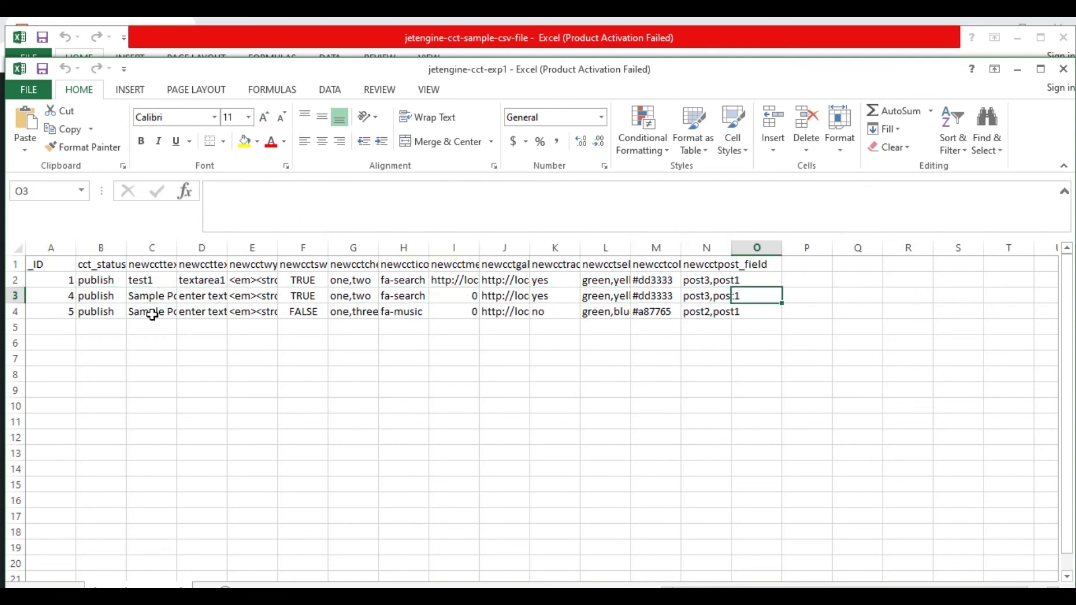
pyautogui.press('Left')
pyautogui.press('Down')
pyautogui.press('Down')
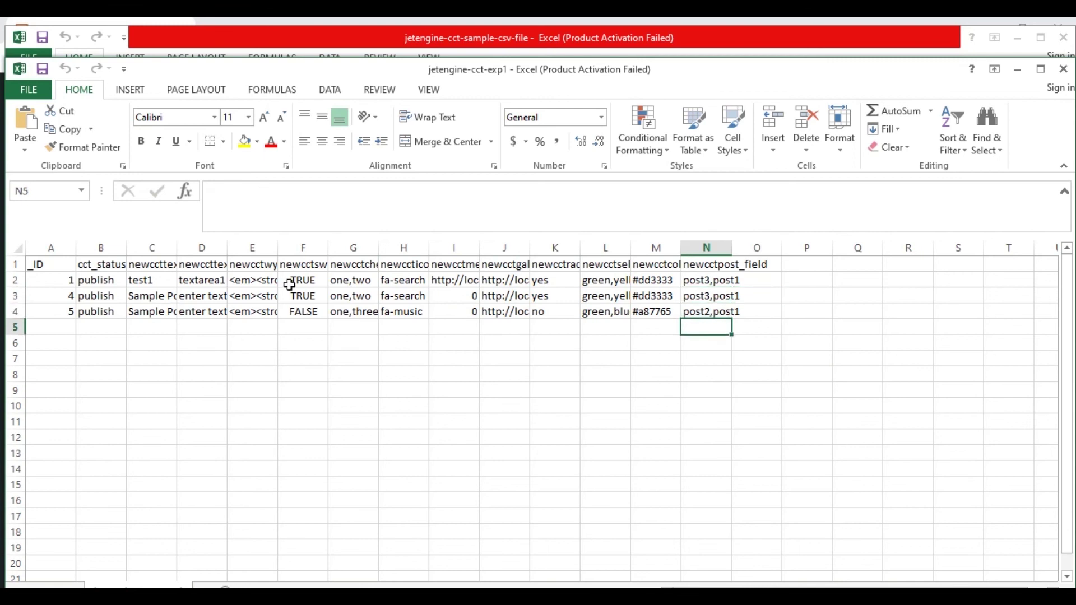